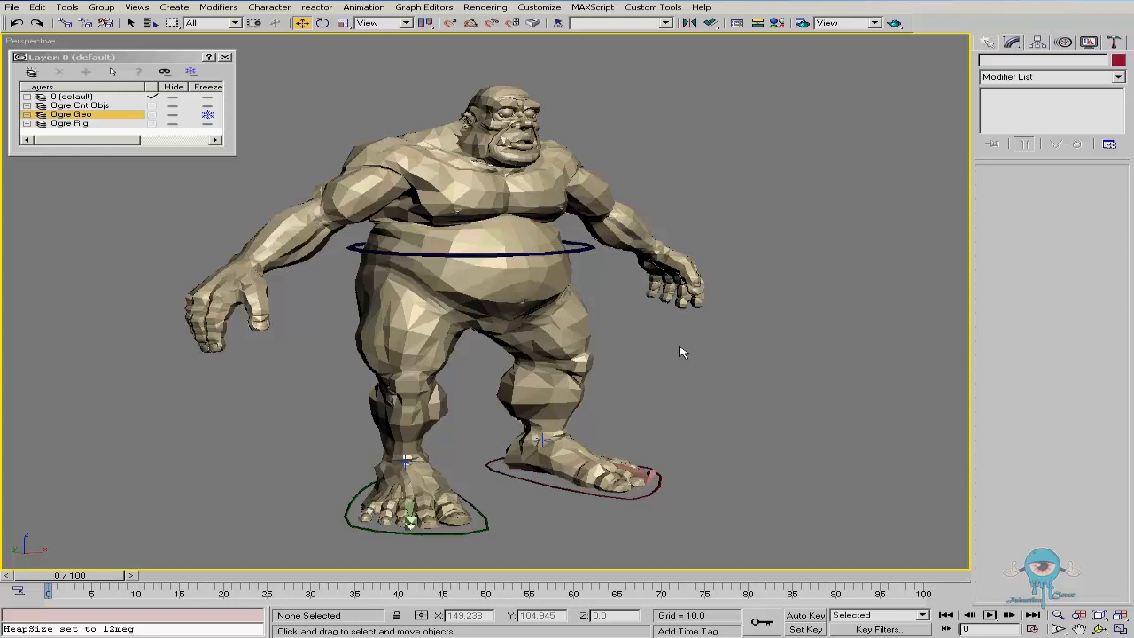
Examine the foot controls and leg bones of the ogre rig in wireframe from several angles
key("F3")
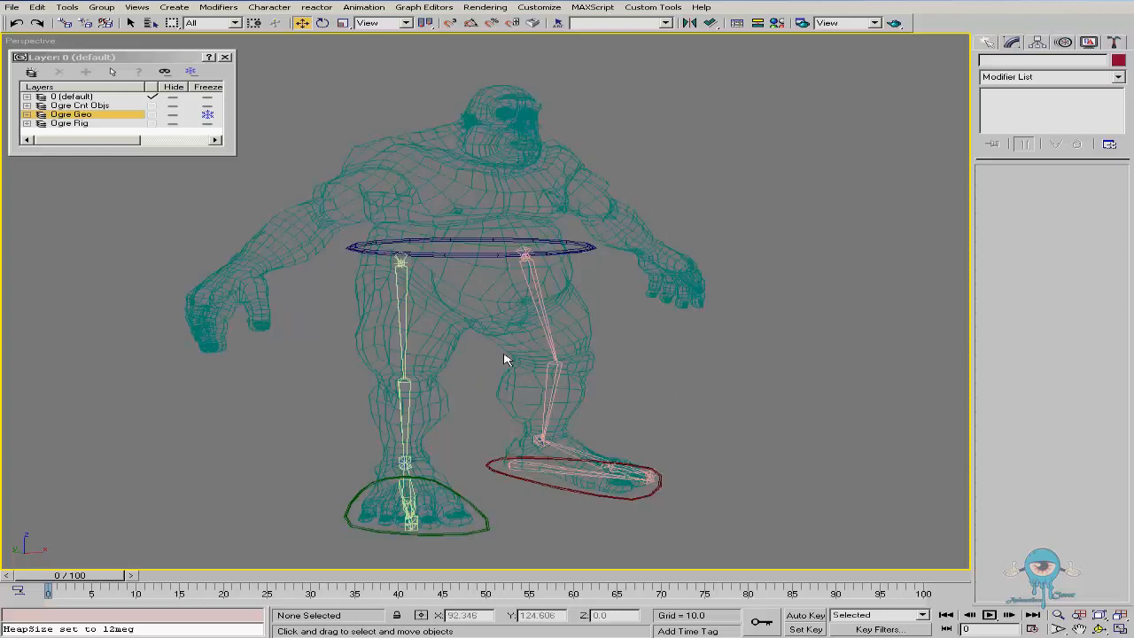
left_click(348, 515)
key("ctrl+r")
left_click_drag(496, 390, 548, 380)
middle_click_drag(501, 408, 483, 404, "alt")
middle_click_drag(483, 404, 502, 334)
scroll(489, 366, "up", 6)
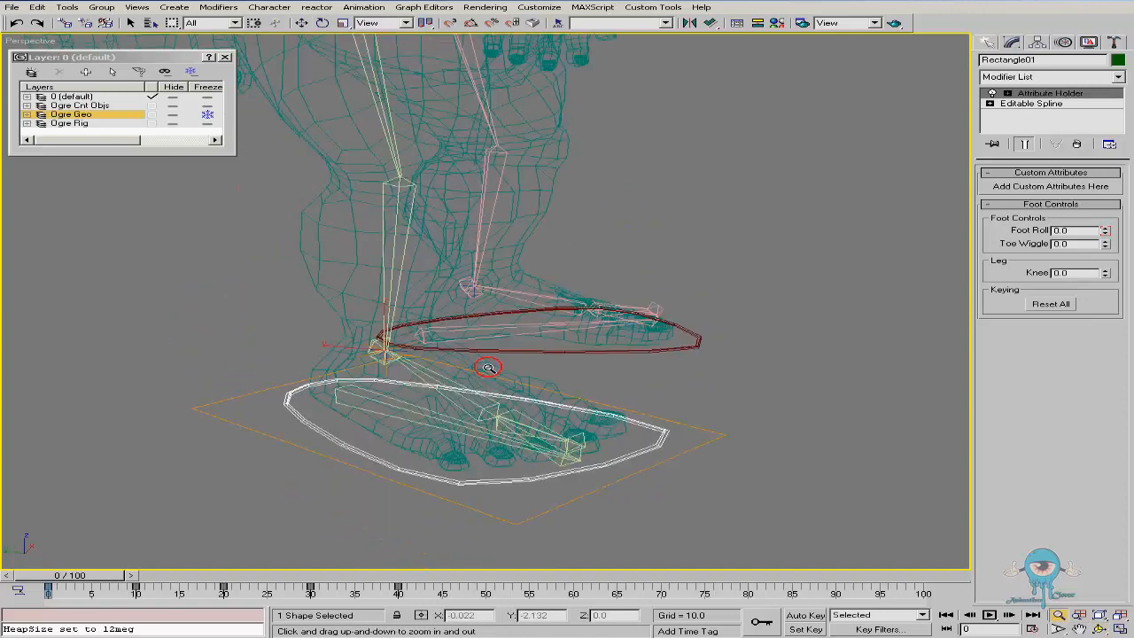
left_click_drag(1110, 237, 946, 630)
right_click(946, 630)
middle_click_drag(581, 346, 489, 455)
scroll(492, 453, "down", 5)
mouse_move(498, 360)
middle_mouse_down()
mouse_move(491, 447)
mouse_move(494, 375)
mouse_move(489, 388)
mouse_move(504, 391)
middle_mouse_up()
key("F3")
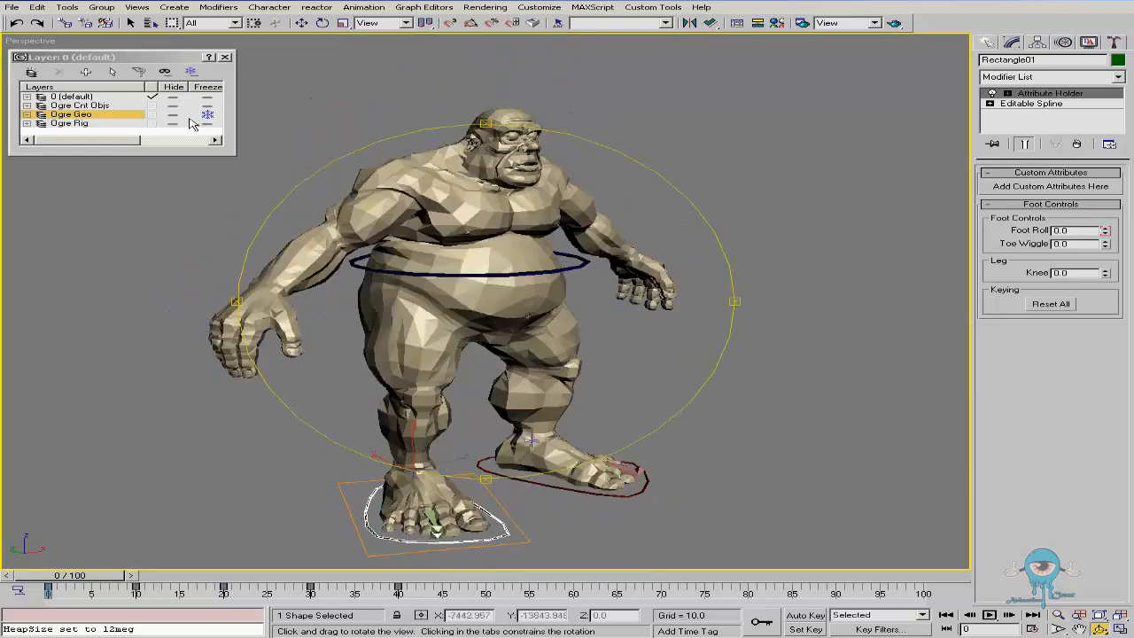
middle_click_drag(545, 306, 554, 281)
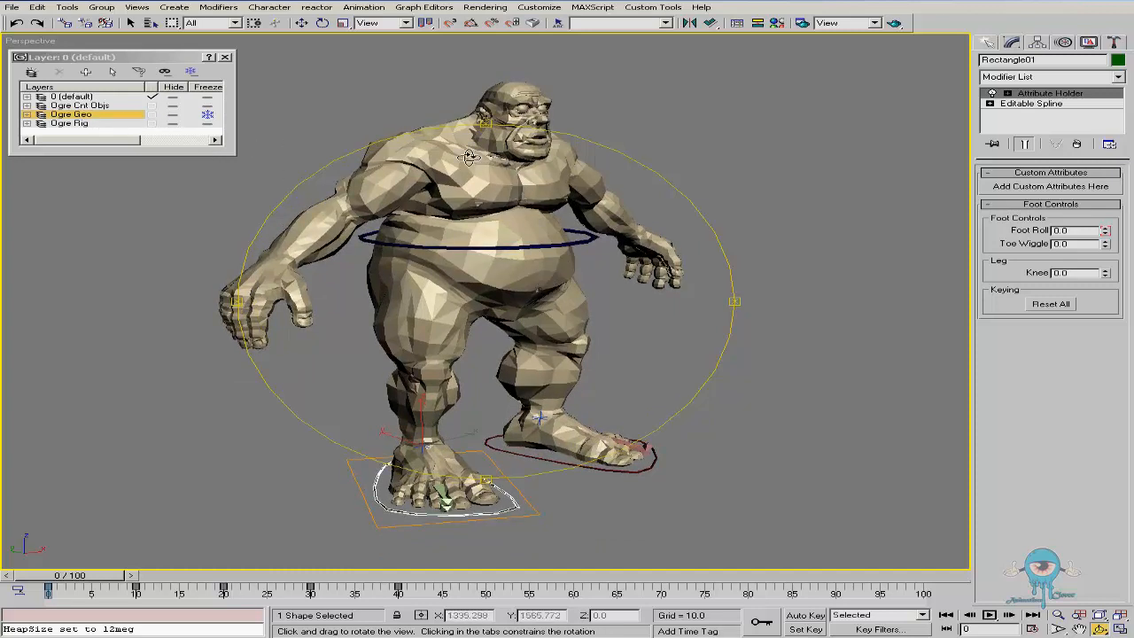
key("w")
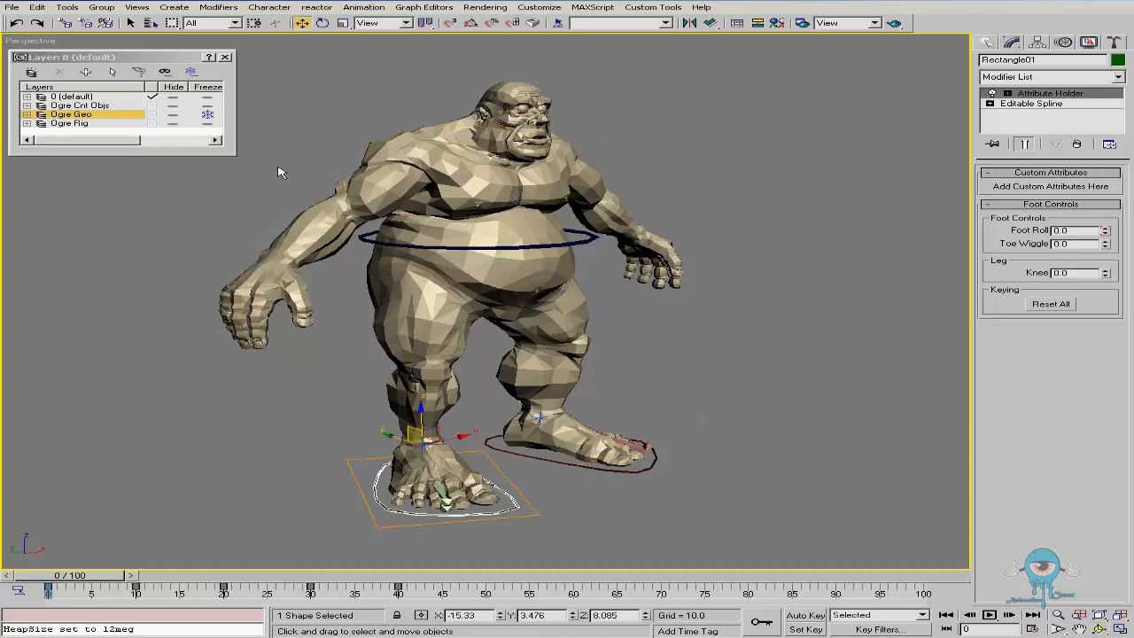
Make the Ogre Geo layer's objects See-Through in Object Properties
left_click(173, 116)
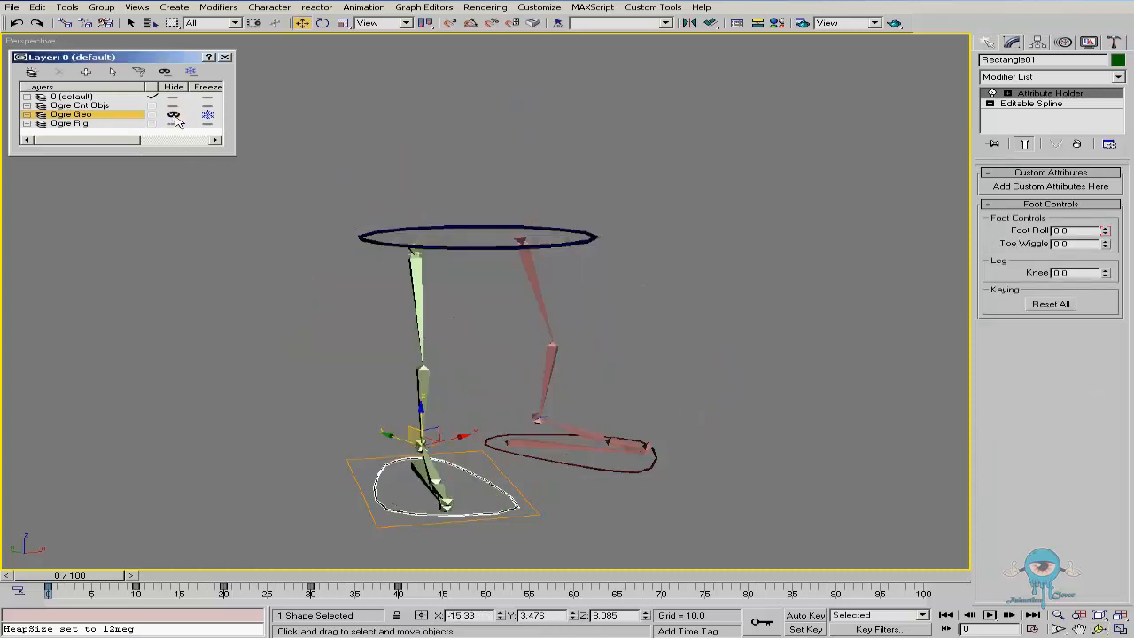
left_click(173, 115)
right_click(111, 116)
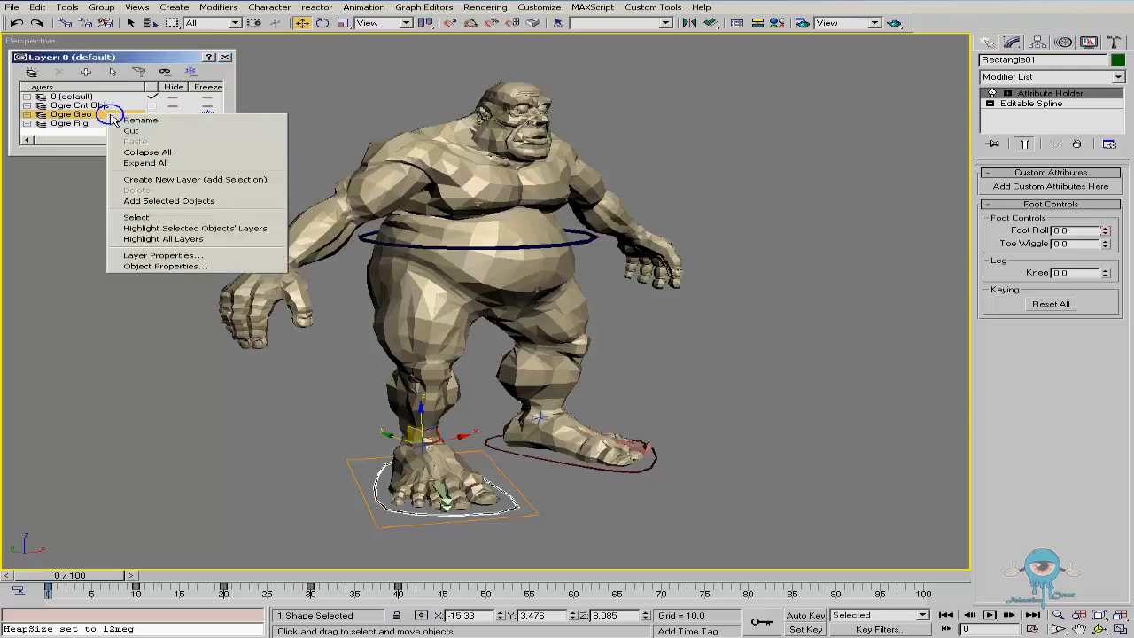
left_click(163, 265)
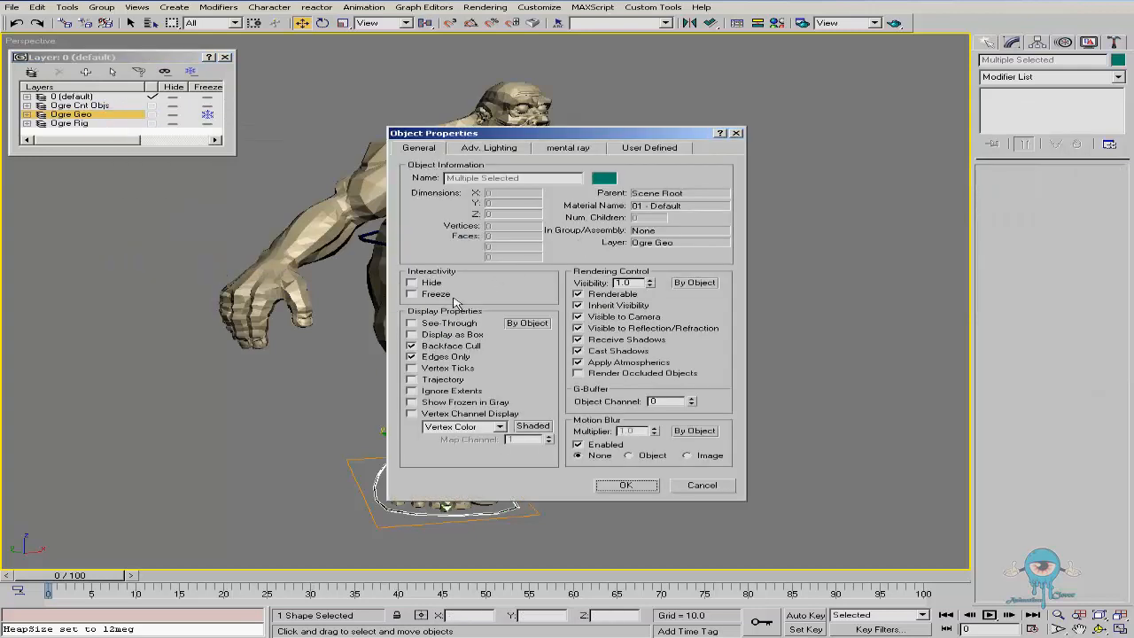
left_click(428, 326)
left_click(626, 484)
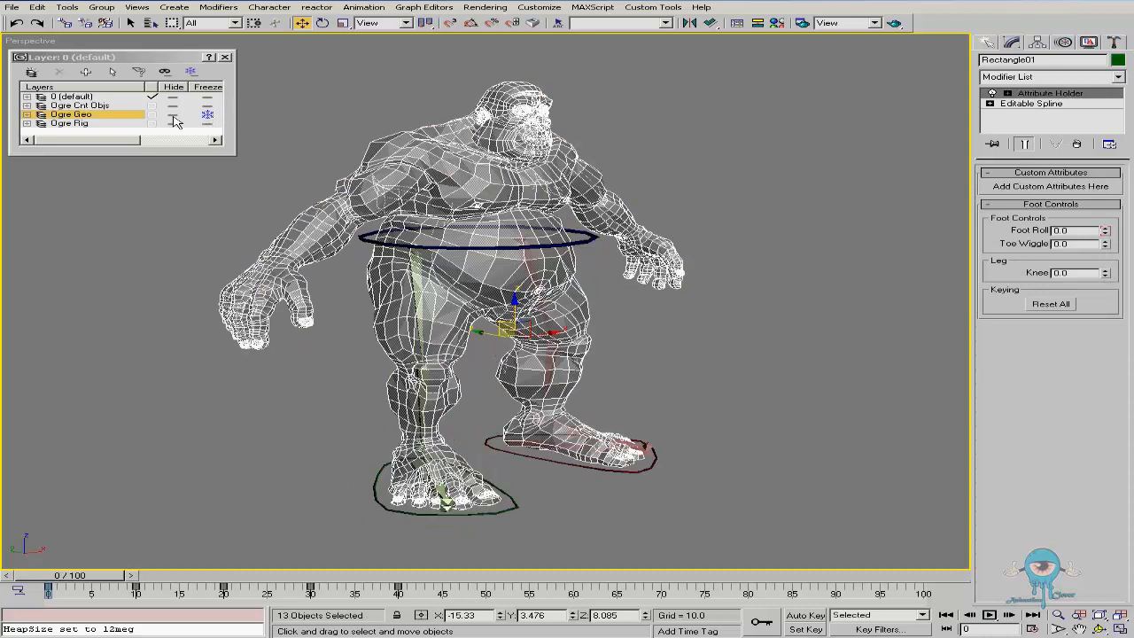
In the Left view, start the Line tool and set its initial and drag types to Smooth
left_click(370, 99)
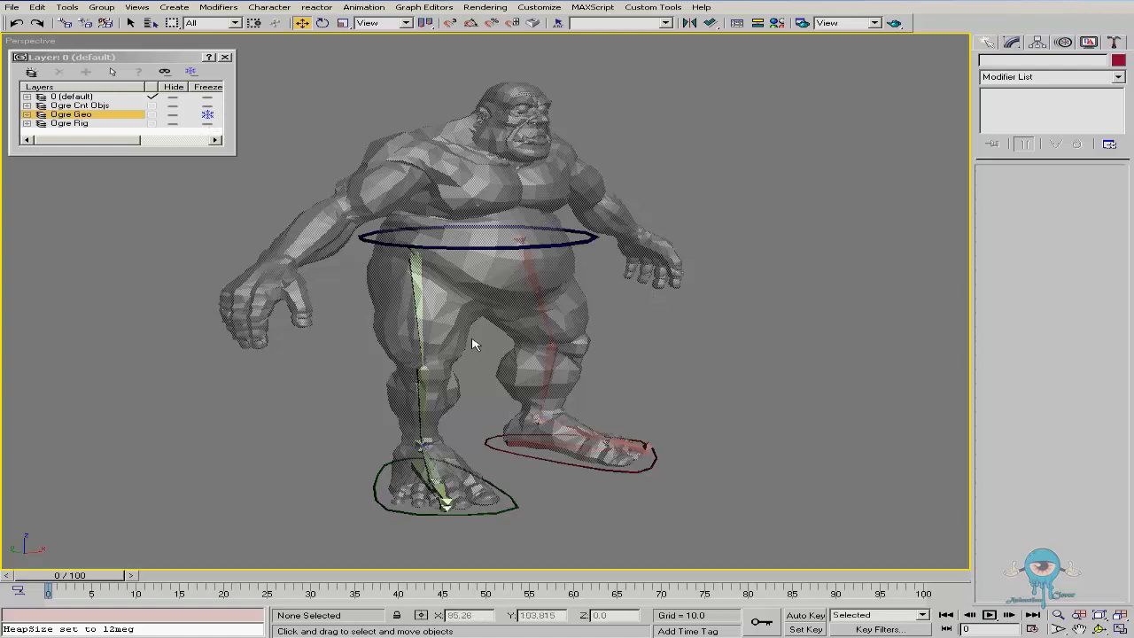
key("l")
key("alt+z")
left_click_drag(444, 161, 444, 152)
middle_click_drag(489, 196, 482, 219)
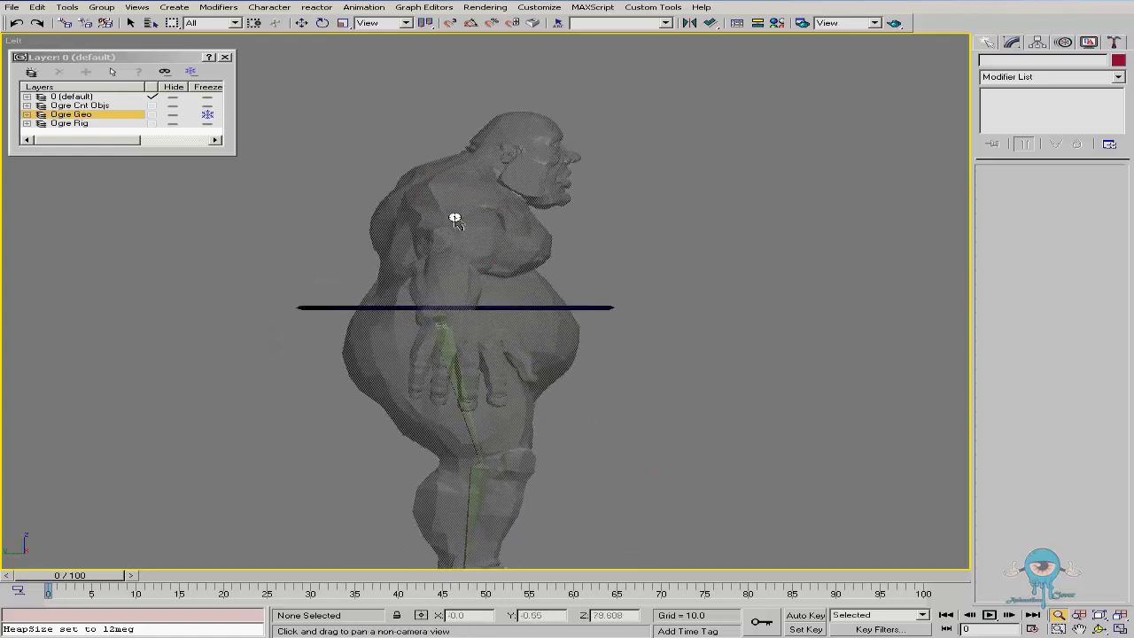
left_click_drag(457, 221, 459, 193)
key("w")
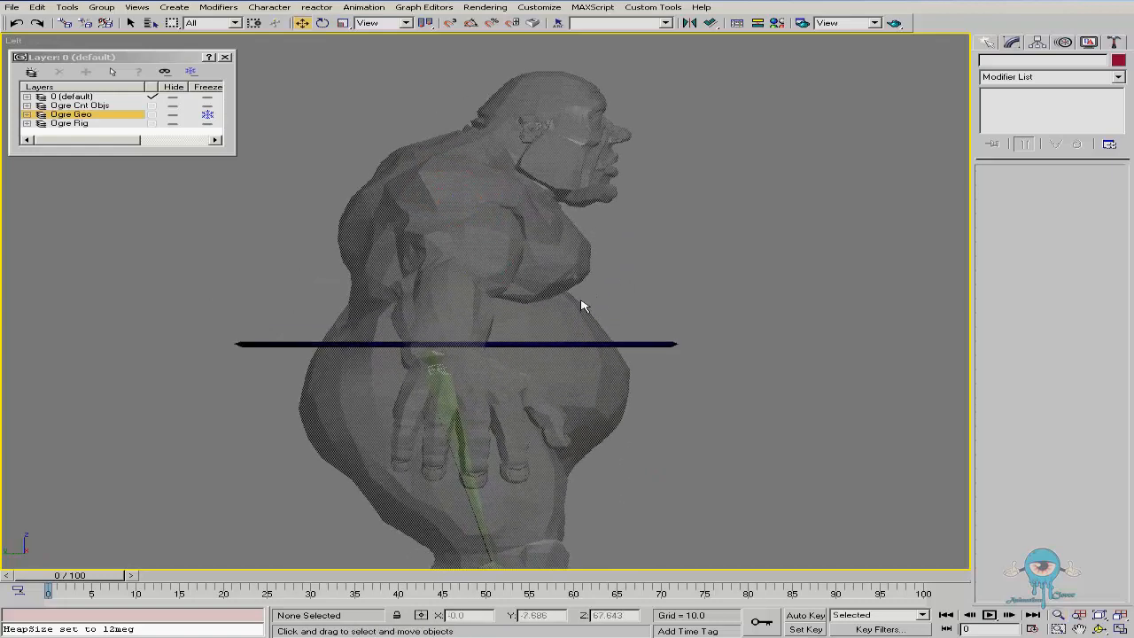
mouse_move(517, 293)
middle_mouse_down()
mouse_move(559, 257)
mouse_move(532, 278)
middle_mouse_up()
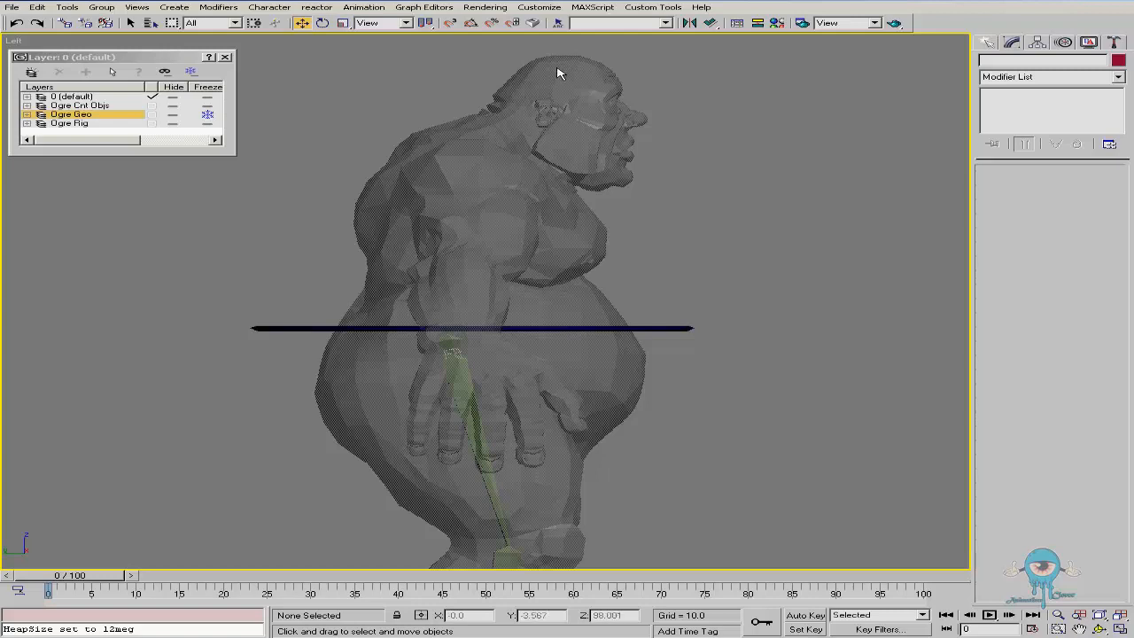
mouse_move(404, 221)
middle_mouse_down("ctrl+alt")
mouse_move(402, 203)
mouse_move(414, 208)
middle_mouse_up("ctrl+alt")
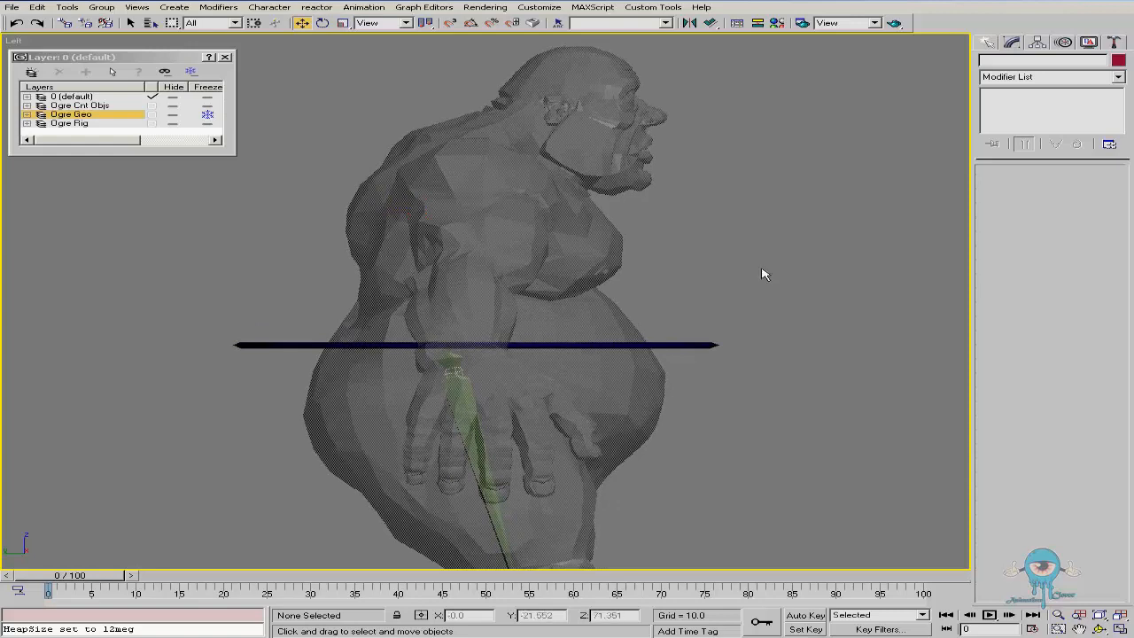
left_click(987, 42)
left_click(1011, 62)
left_click(1016, 133)
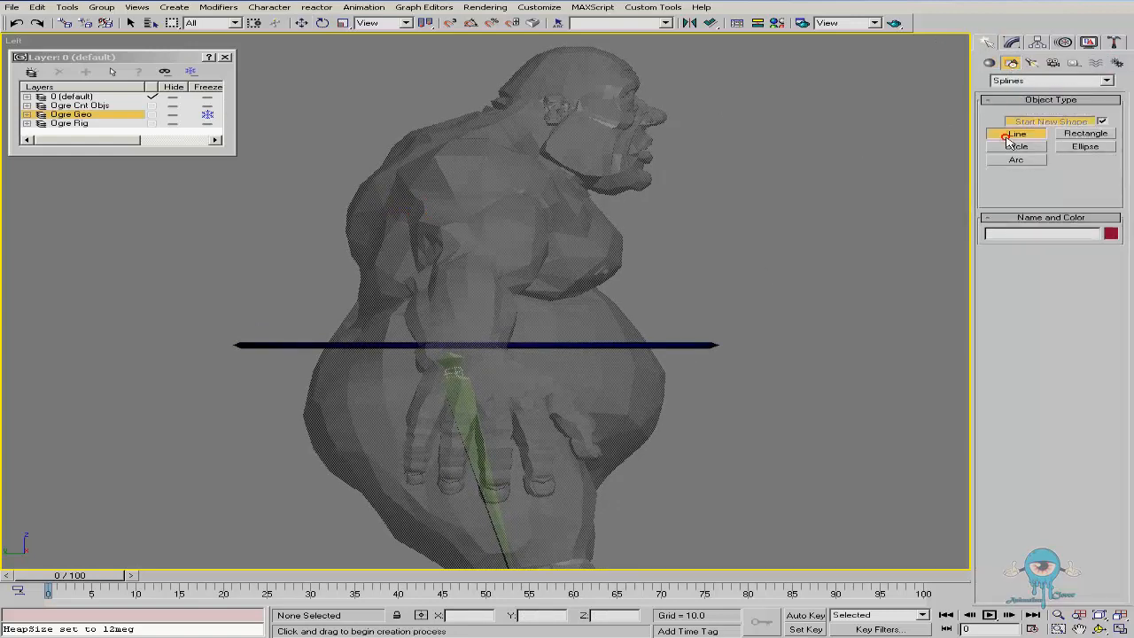
left_click(351, 442)
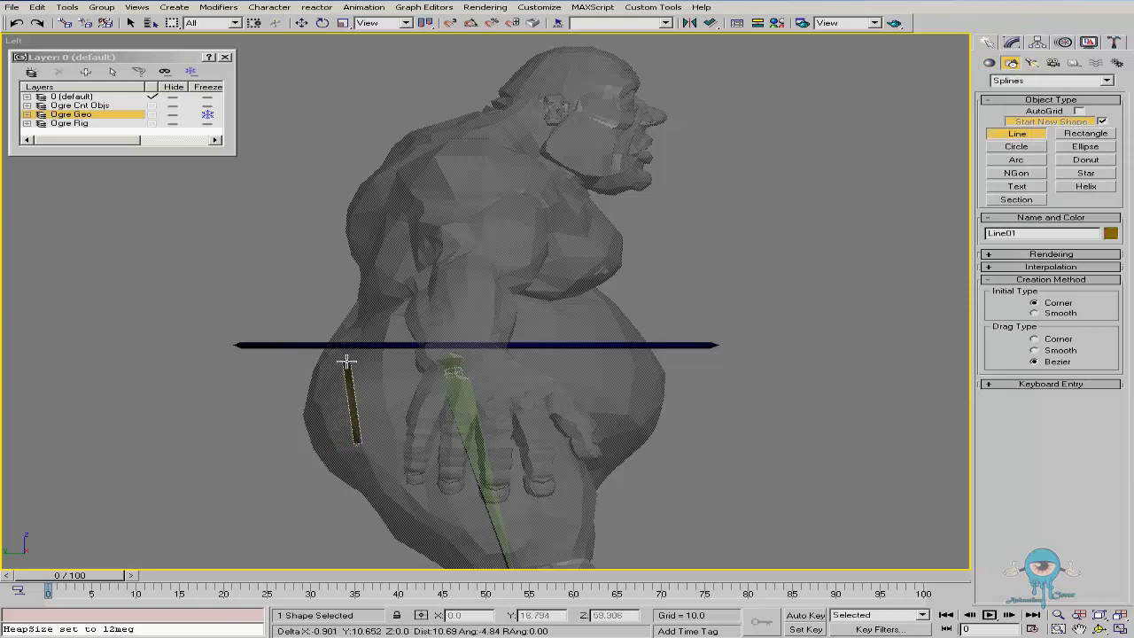
right_click(749, 374)
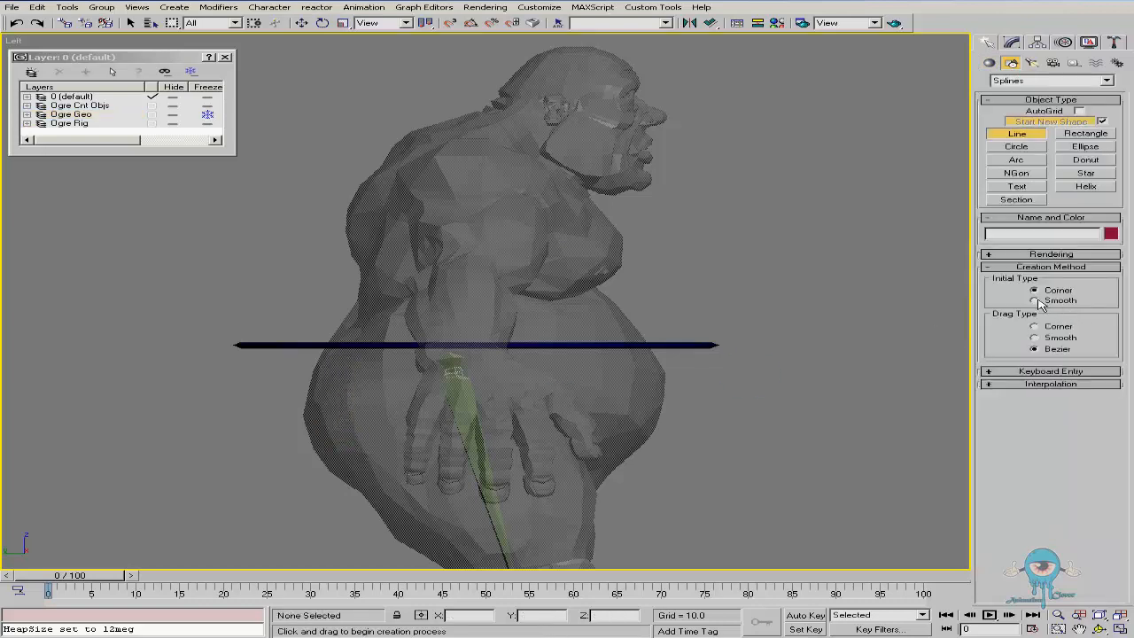
left_click(1062, 255)
left_click(990, 336)
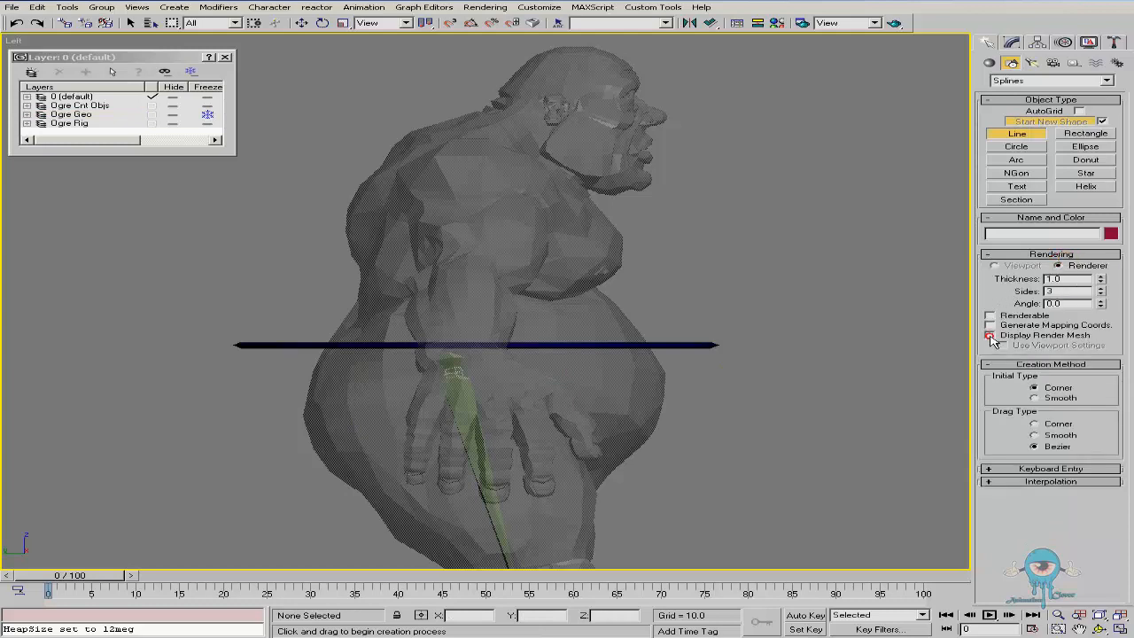
left_click(1053, 255)
left_click(1035, 337)
Draw a smooth line along the ogre's back from below the waist ring up to the back of the head
left_click(354, 461)
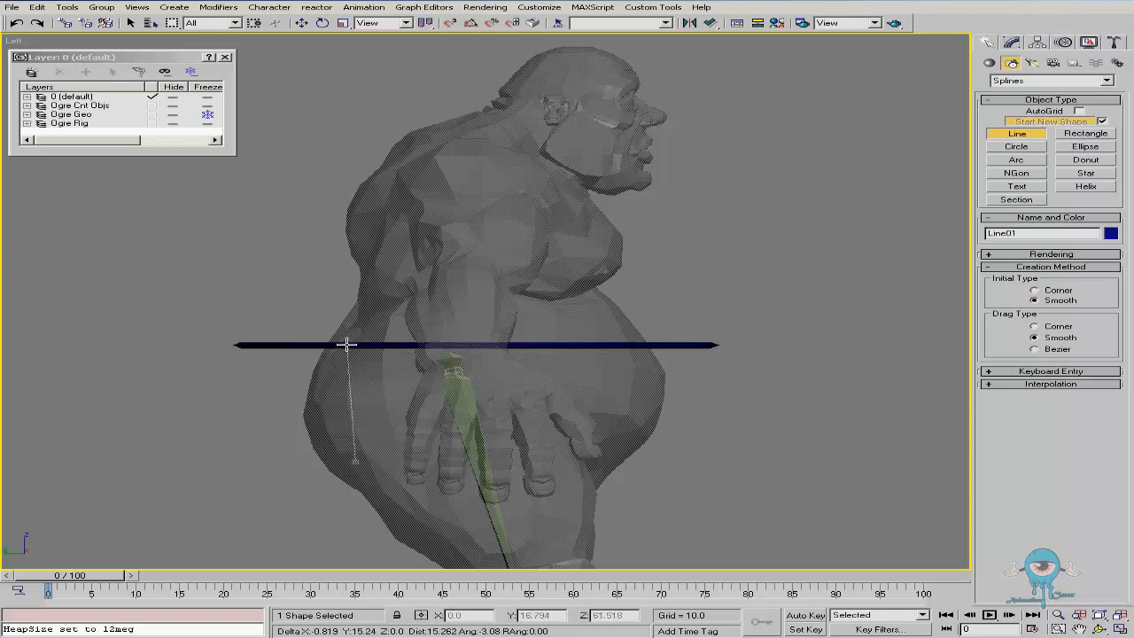
left_click(345, 347)
left_click(385, 261)
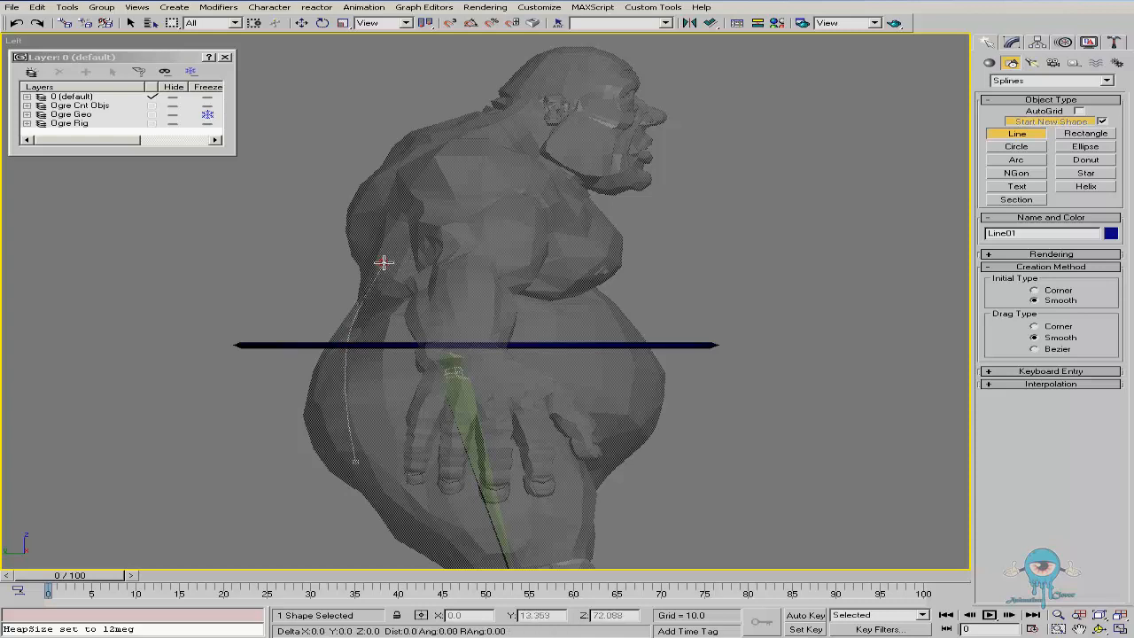
left_click(389, 168)
left_click(484, 120)
right_click(684, 191)
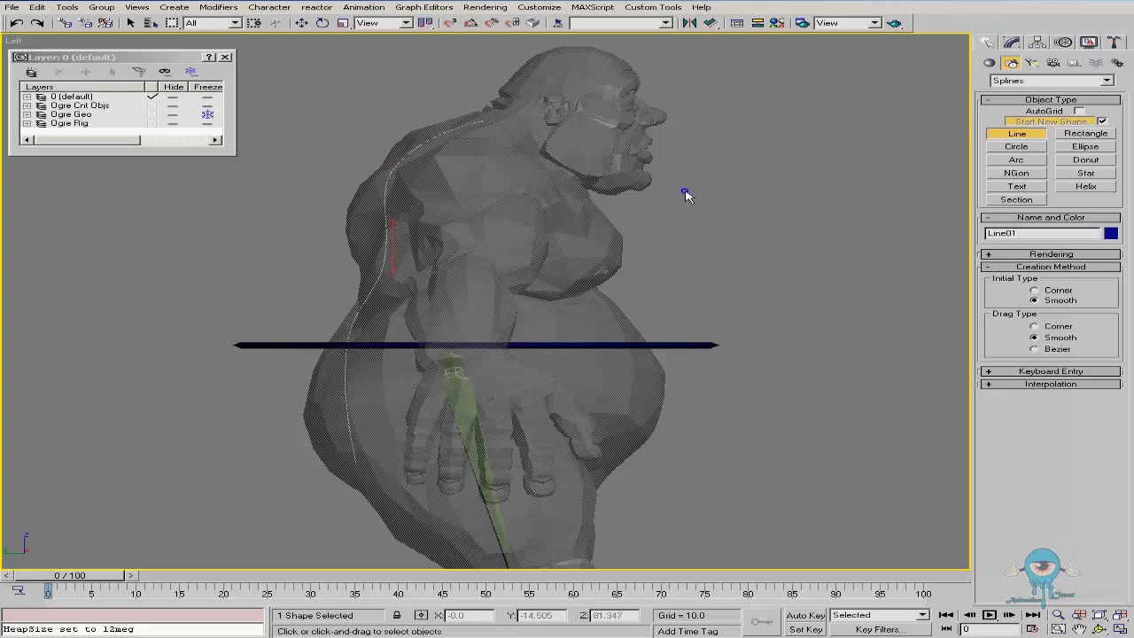
right_click(685, 193)
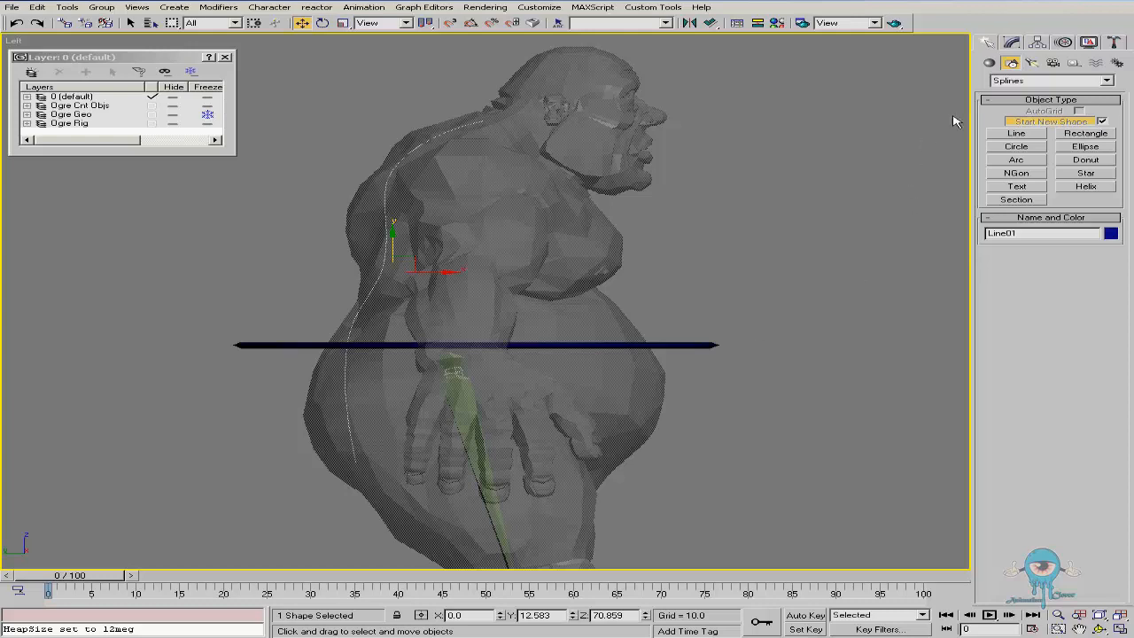
Adjust the line's vertices in Vertex mode so the spline follows the curve of the back
left_click(1012, 41)
left_click(1028, 216)
left_click(333, 353)
middle_click_drag(334, 354, 417, 335, "alt")
key("w")
left_click_drag(355, 338, 403, 342)
key("ctrl+r")
key("l")
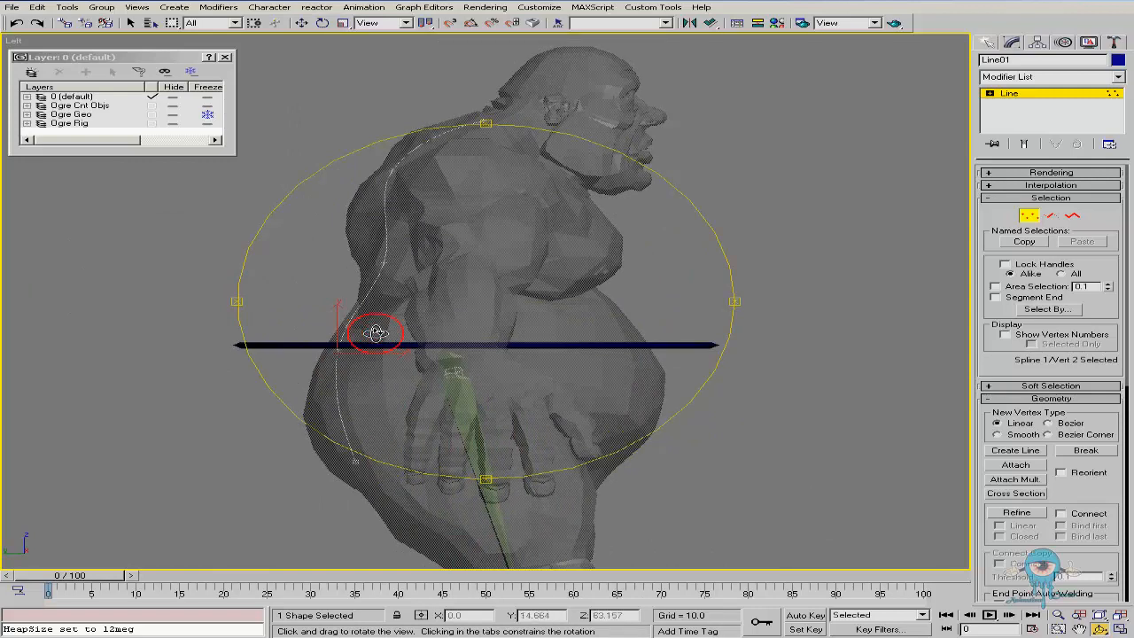
left_click_drag(372, 329, 380, 331)
key("alt+z")
left_click_drag(336, 367, 375, 354)
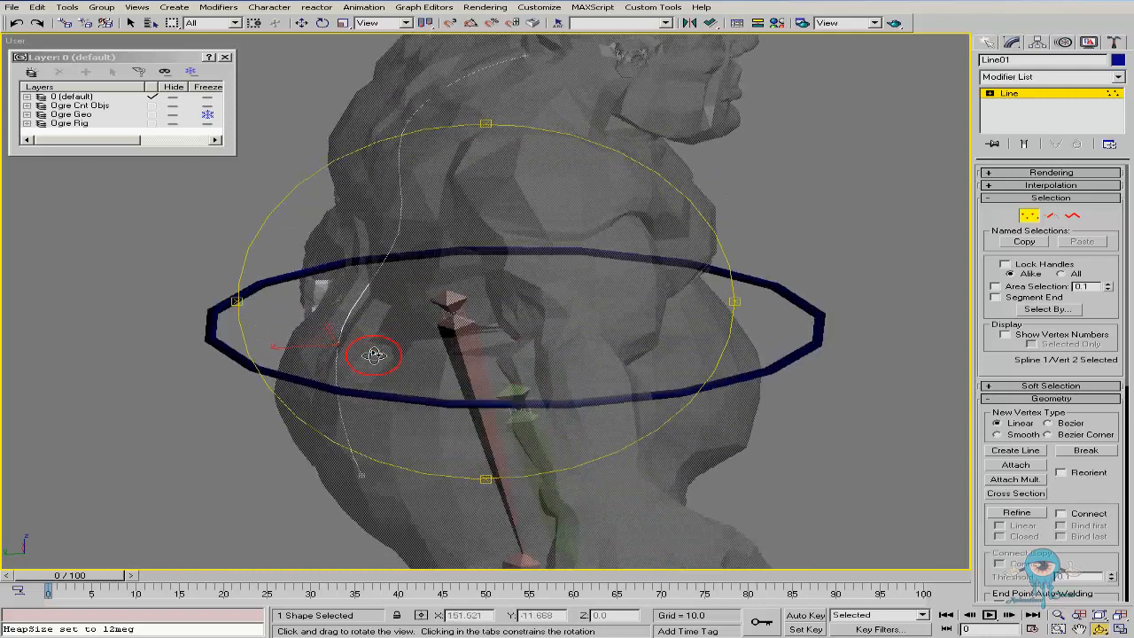
key("ctrl+r")
left_click_drag(447, 327, 463, 311)
key("w")
left_click_drag(350, 477, 349, 477)
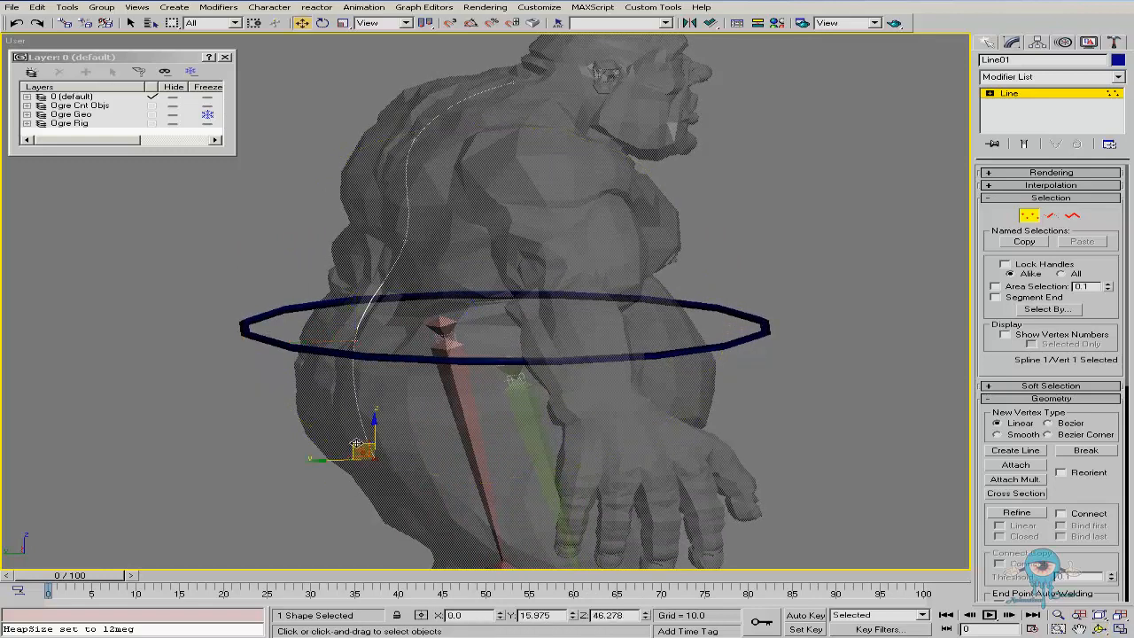
Check the spline's vertex near the waist ring from the Left view and leave Vertex mode
left_click(362, 331)
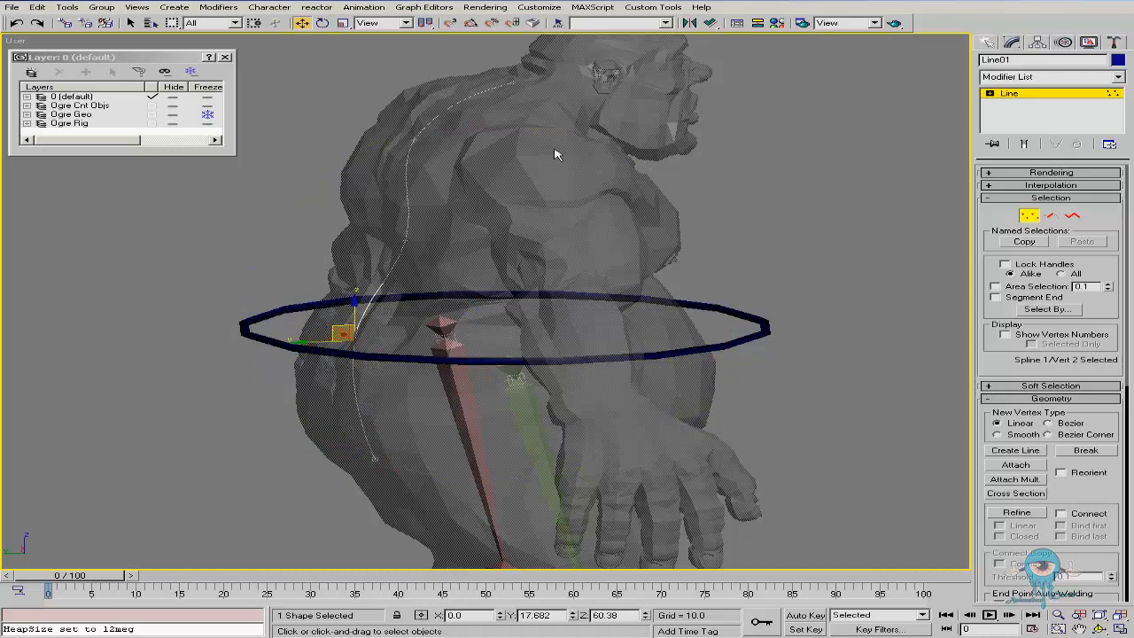
left_click(501, 76)
left_click_drag(495, 57, 488, 53)
middle_click_drag(533, 141, 518, 173)
middle_click_drag(513, 286, 486, 286, "alt")
key("l")
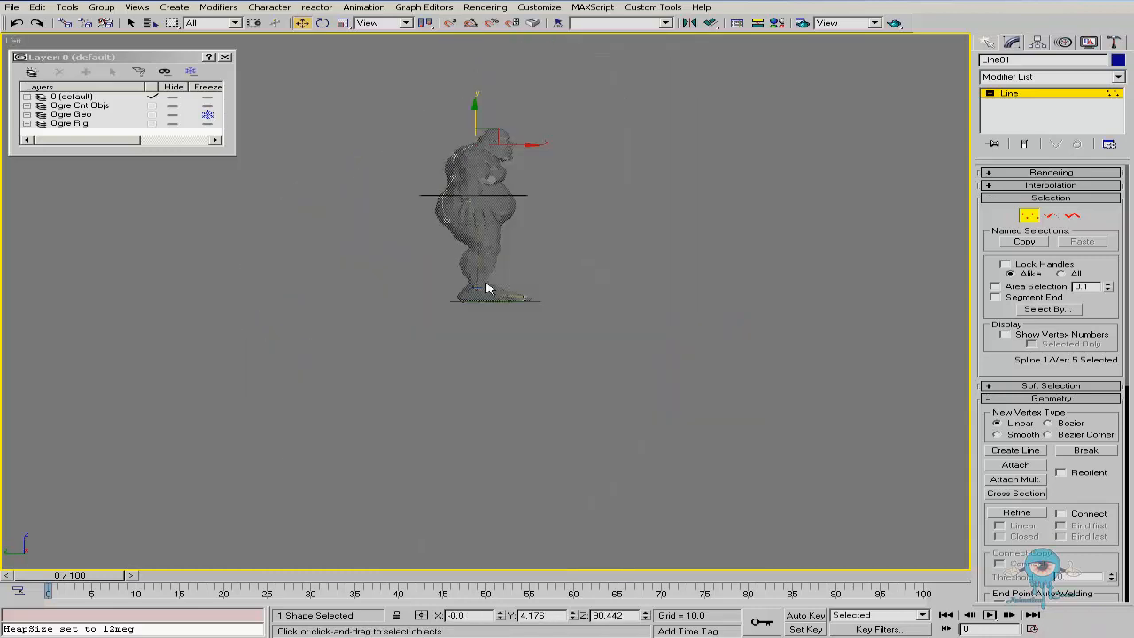
scroll(484, 170, "up", 6)
scroll(381, 160, "up", 3)
middle_click_drag(421, 170, 426, 221)
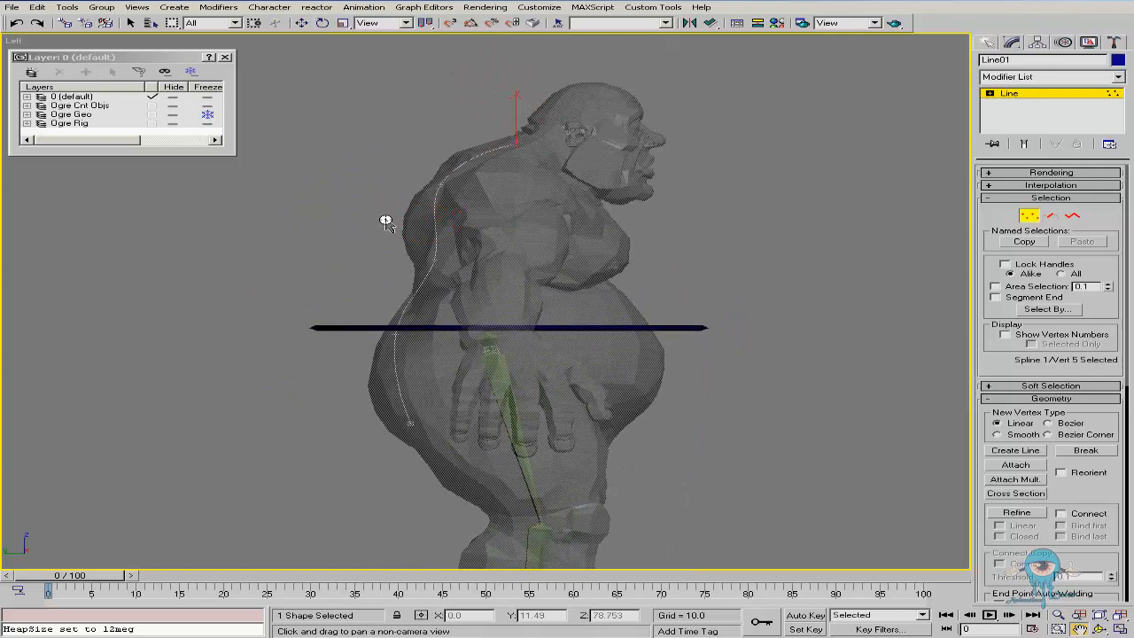
scroll(392, 211, "up", 3)
left_click(1028, 216)
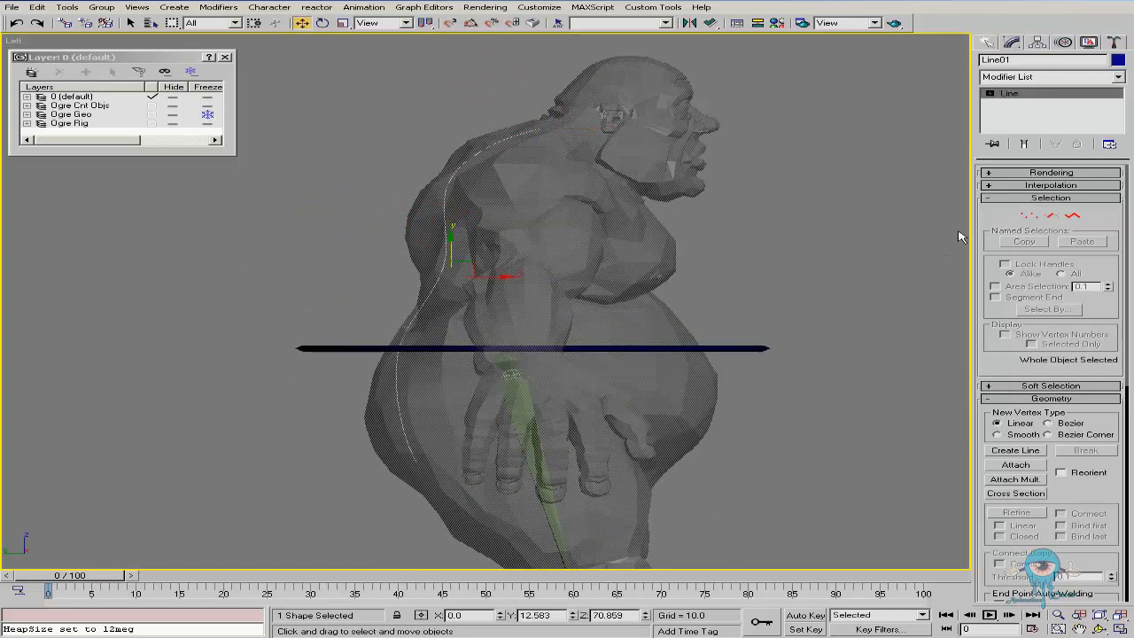
Start the Bones tool and set the bone width and height to 2
right_click(317, 432)
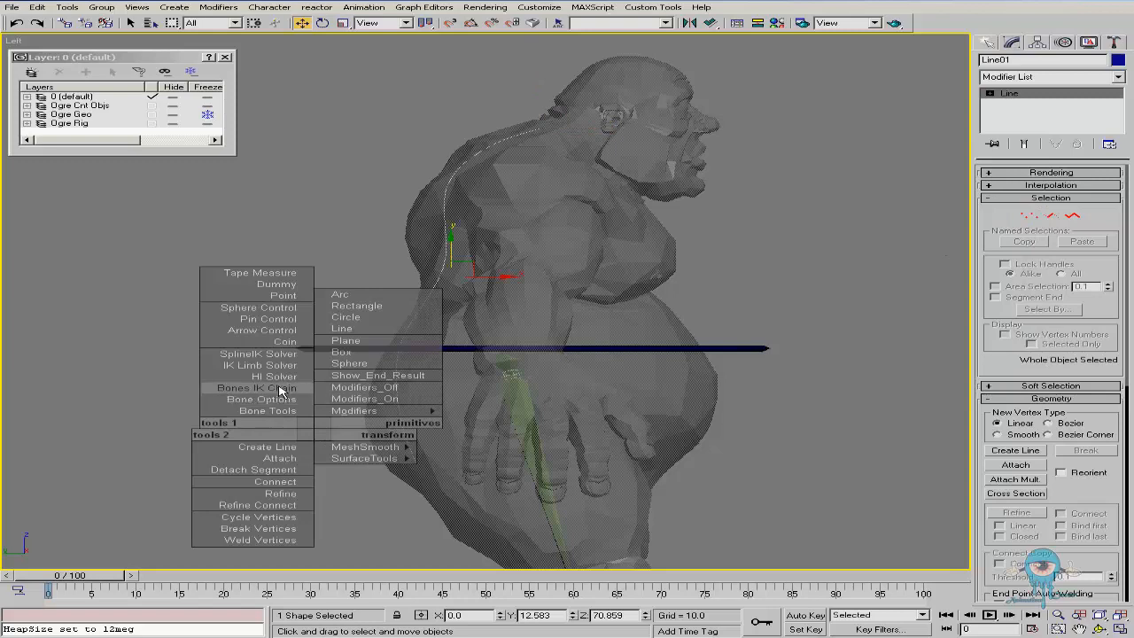
left_click(280, 390)
left_click(359, 447)
left_click(326, 348)
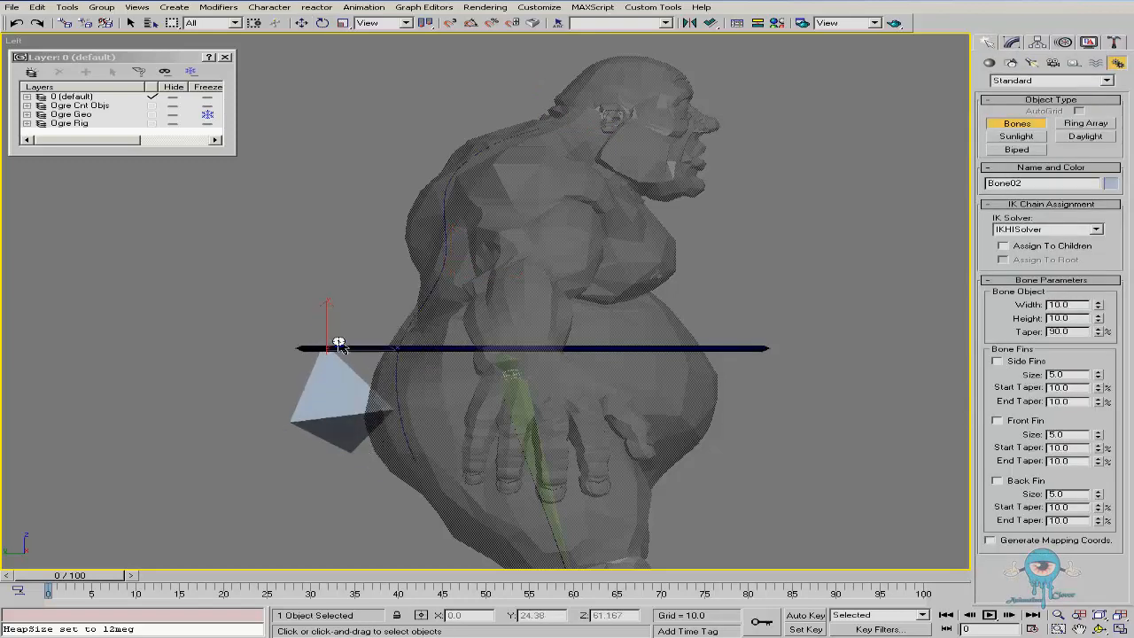
right_click(326, 348)
double_click(1072, 304)
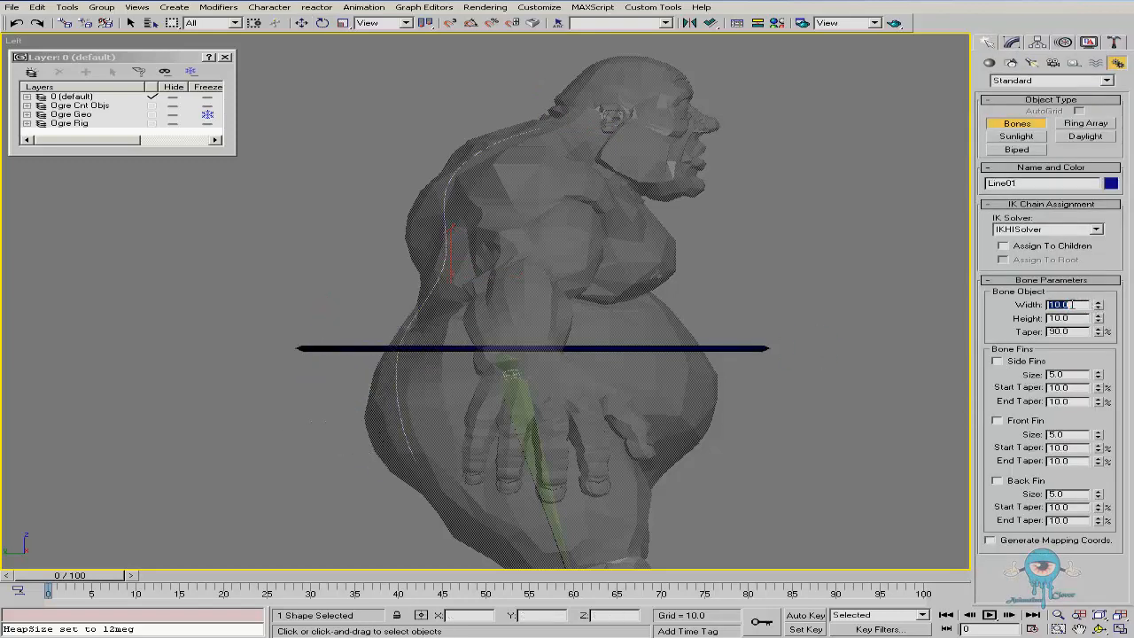
double_click(1071, 317)
type("2")
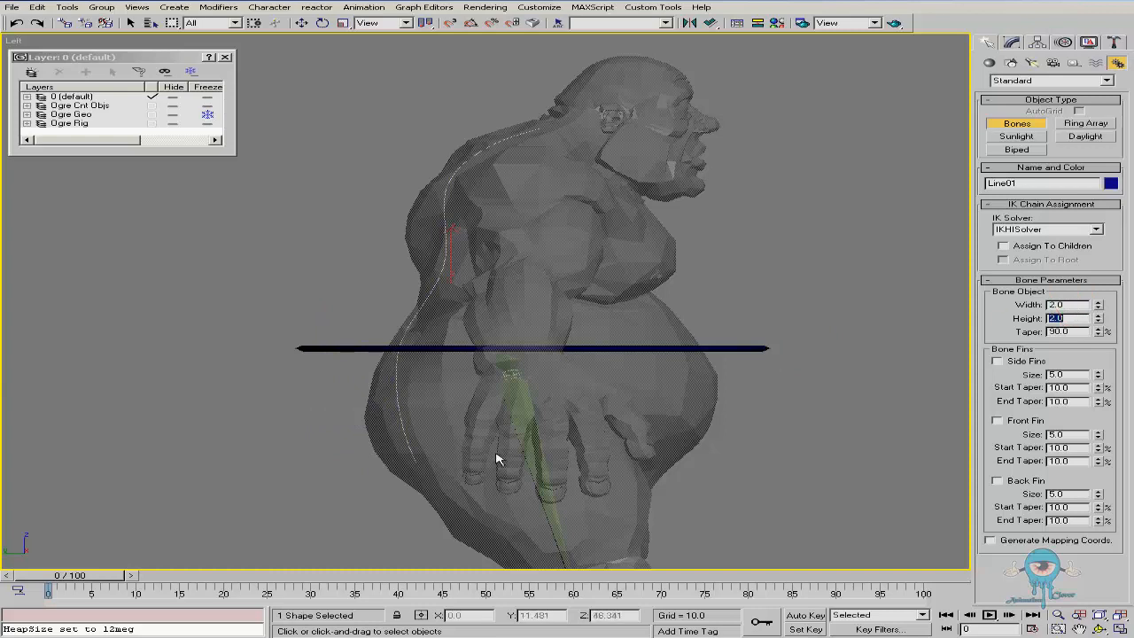
Draw a chain of bones along the spline from below the waist ring up to the back of the head
left_click(369, 455)
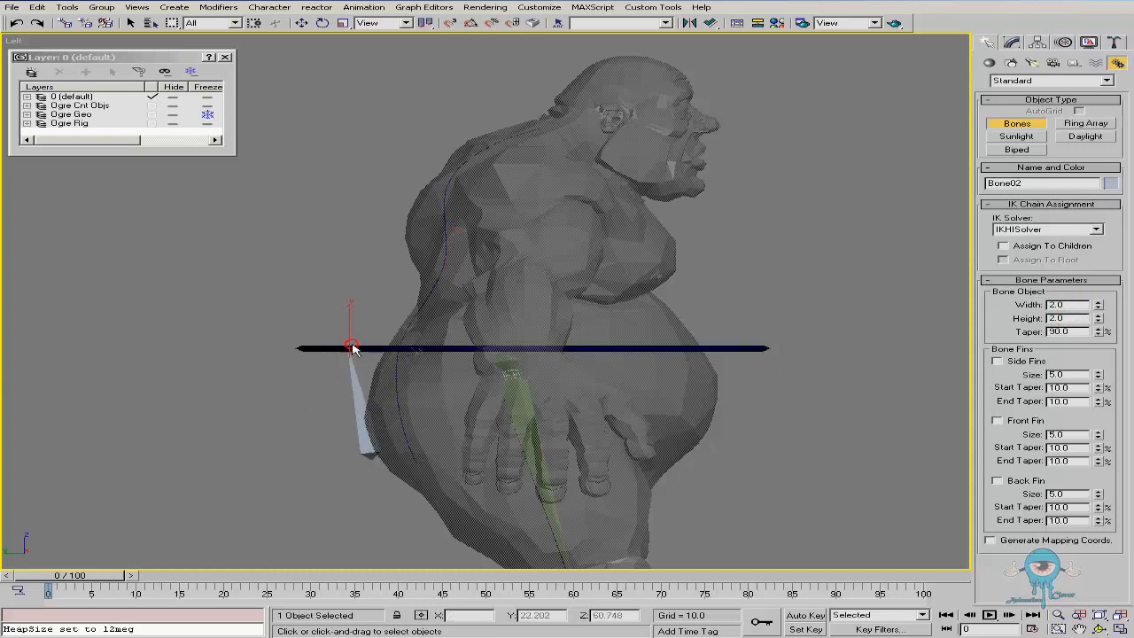
left_click(348, 350)
left_click(376, 270)
left_click(408, 182)
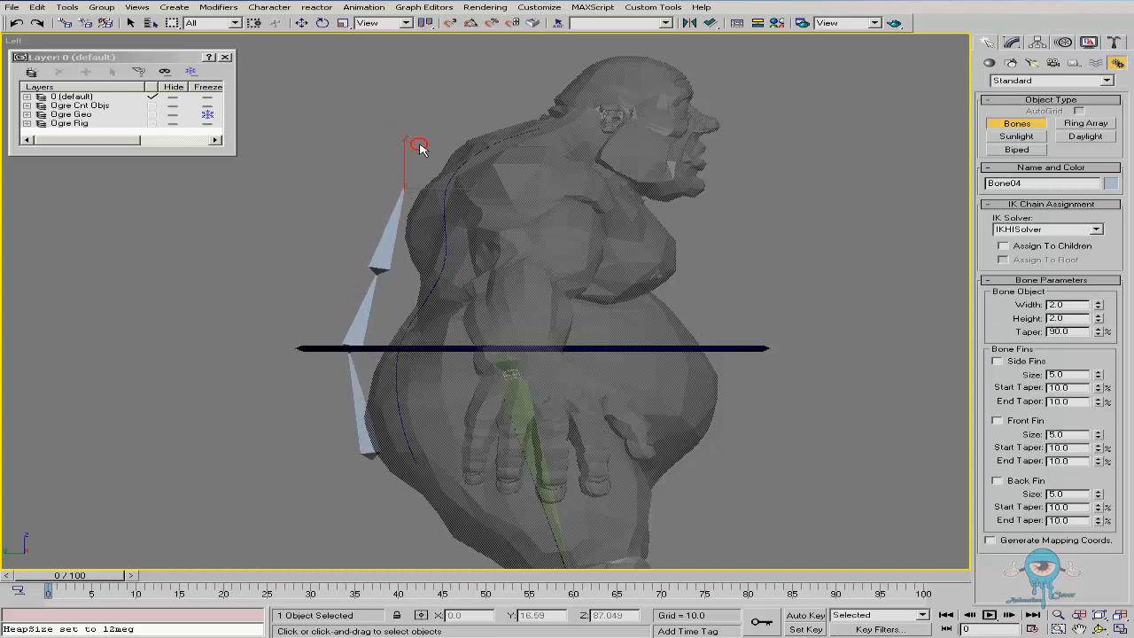
left_click(452, 114)
left_click(538, 96)
right_click(632, 107)
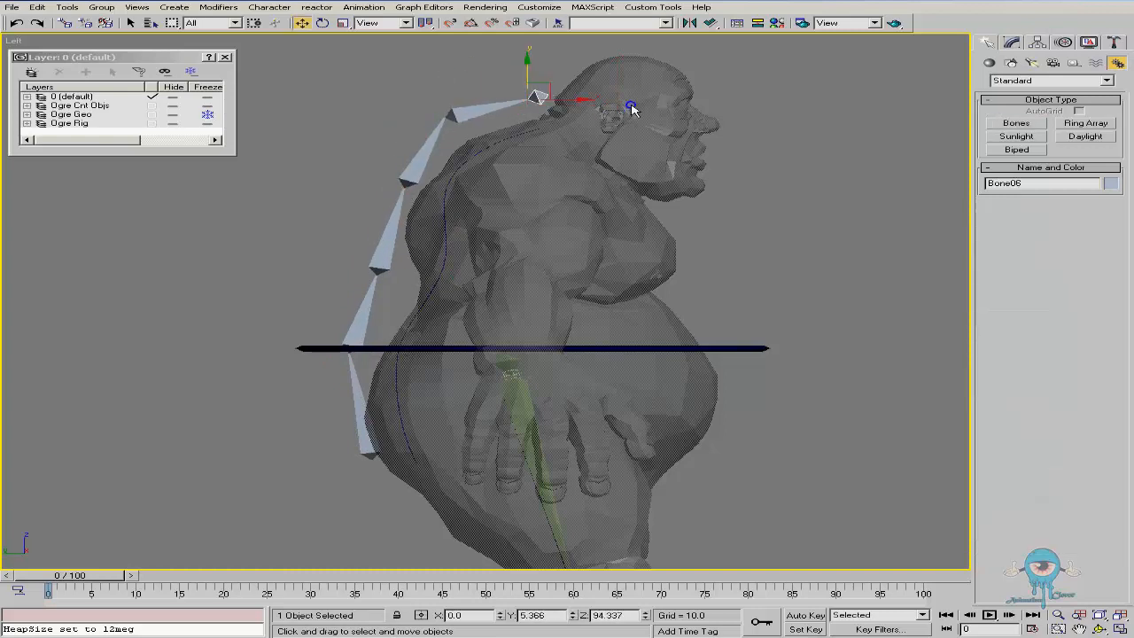
Apply a SplineIK Solver to the bone chain, from the first bone to the top bone at the head
left_click(365, 443)
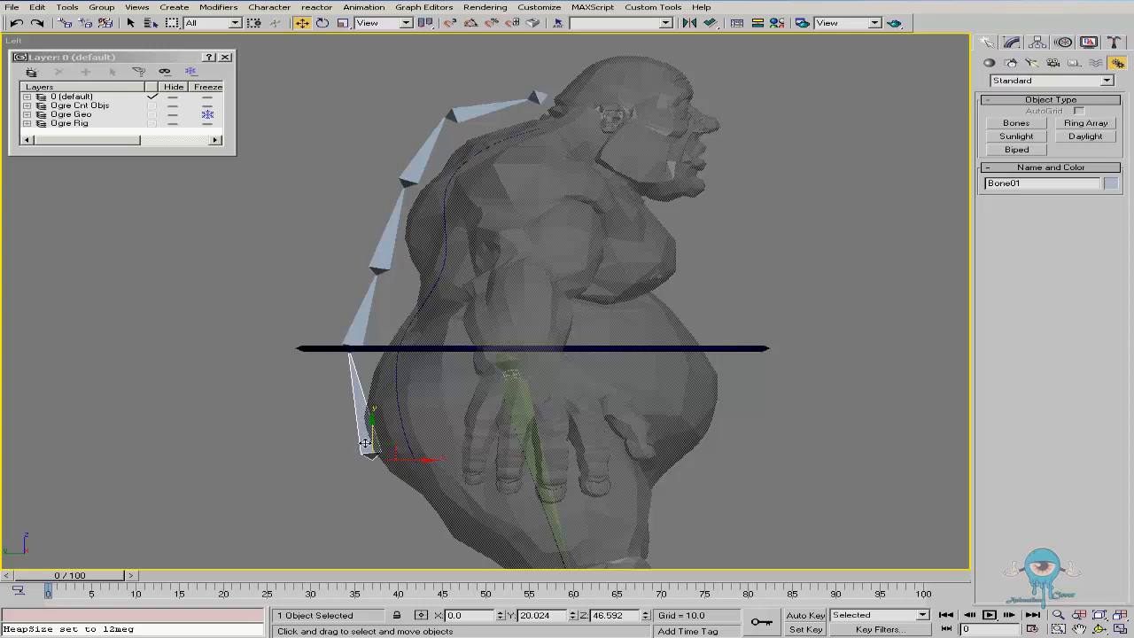
left_click(365, 7)
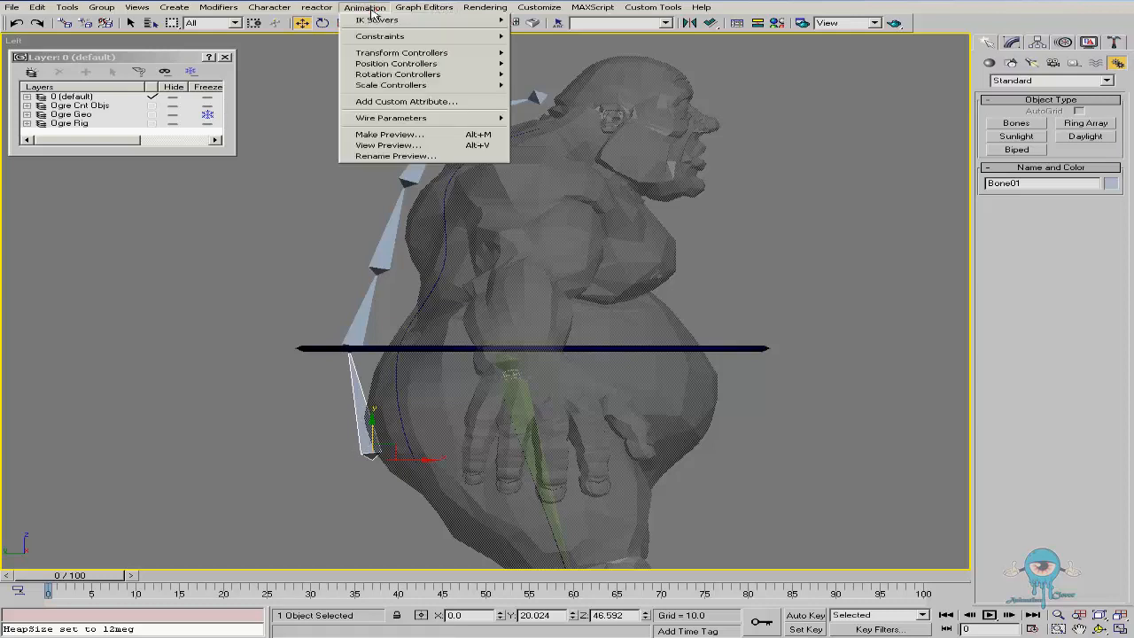
mouse_move(491, 20)
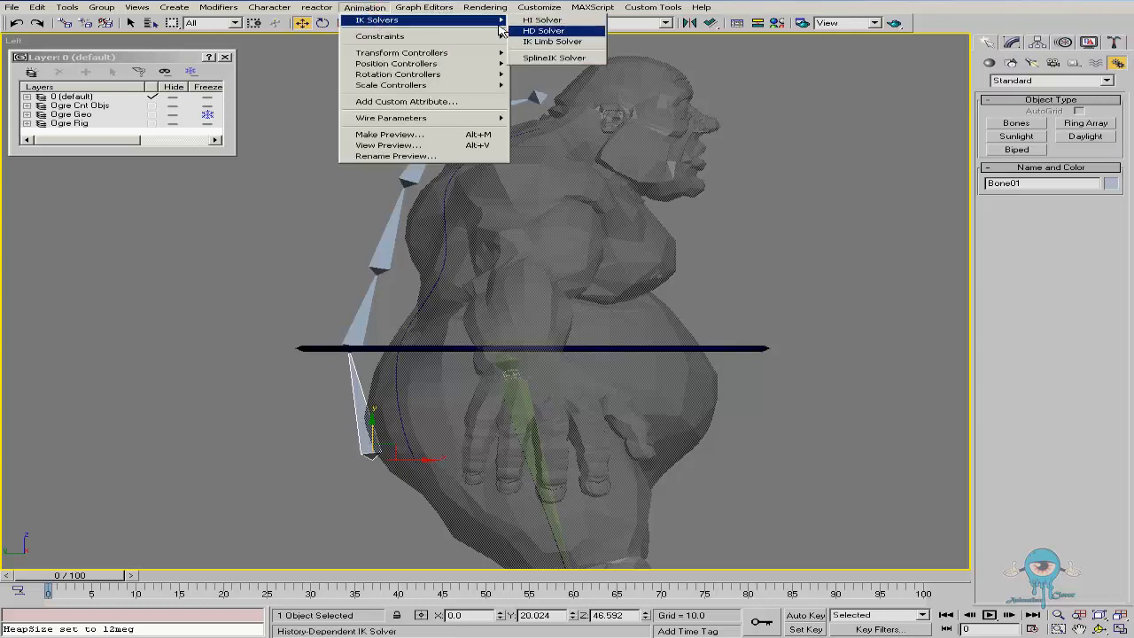
left_click(554, 59)
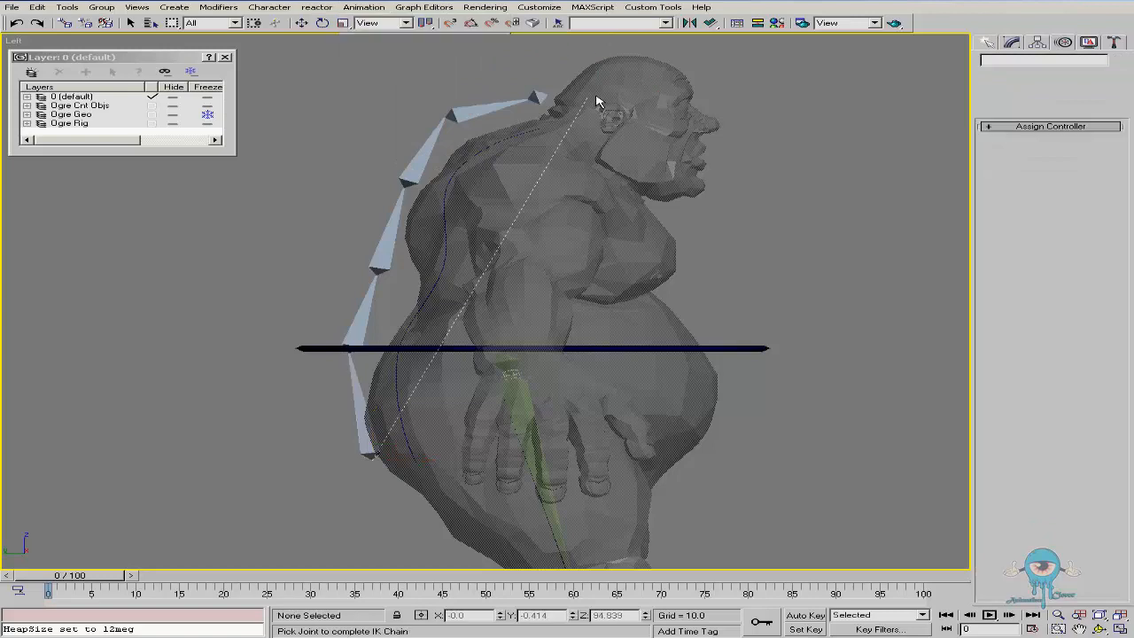
left_click(543, 95)
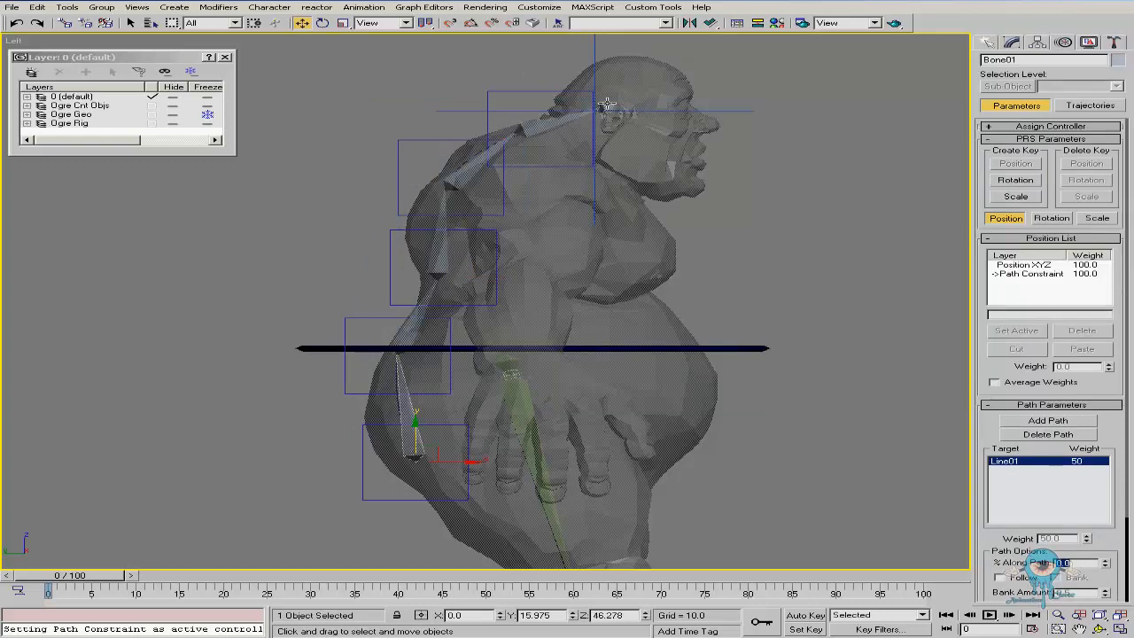
Set the spline's Spline IK Control helper size to 8 and its link type to No Linking
right_click(749, 271)
right_click(702, 287)
left_click(1012, 41)
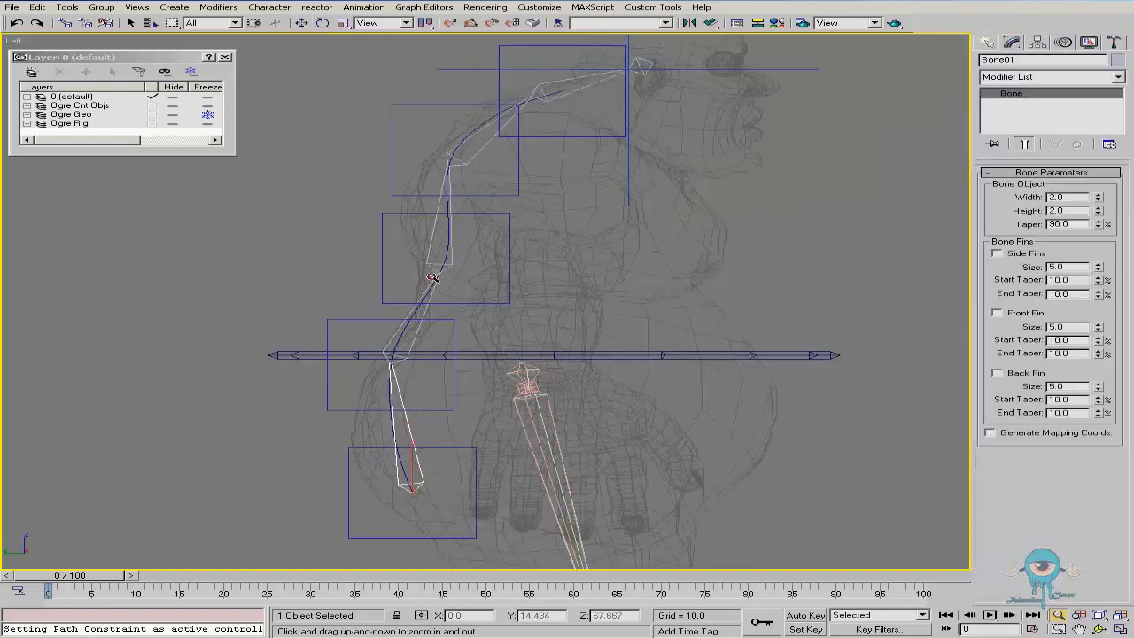
left_click(443, 324)
scroll(487, 315, "down", 2)
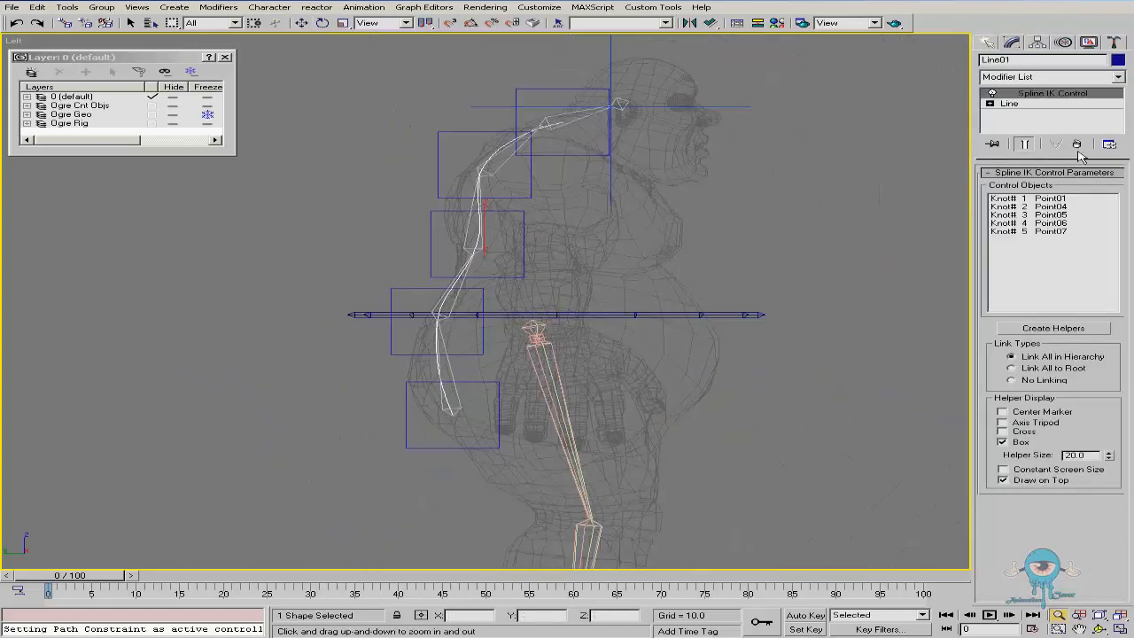
scroll(576, 168, "up", 2)
left_click_drag(1109, 458, 1108, 506)
mouse_move(1107, 474)
left_mouse_down()
mouse_move(1107, 434)
mouse_move(1110, 460)
left_mouse_up()
left_click_drag(526, 218, 525, 207)
key("w")
left_click(441, 247)
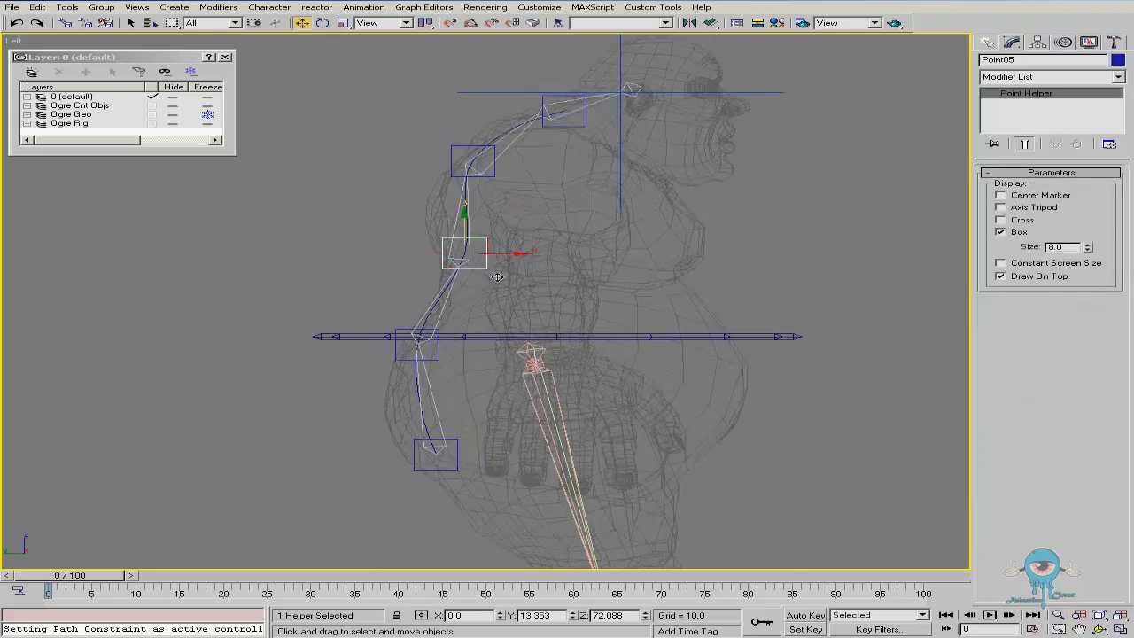
left_click_drag(481, 245, 447, 130)
right_click(447, 130)
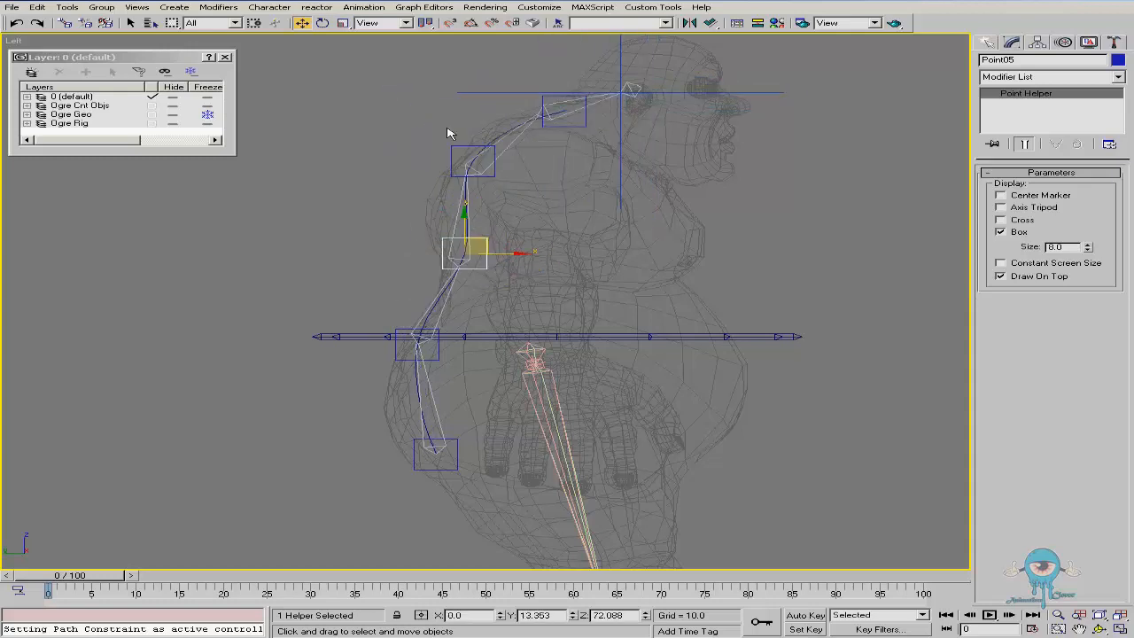
left_click(429, 314)
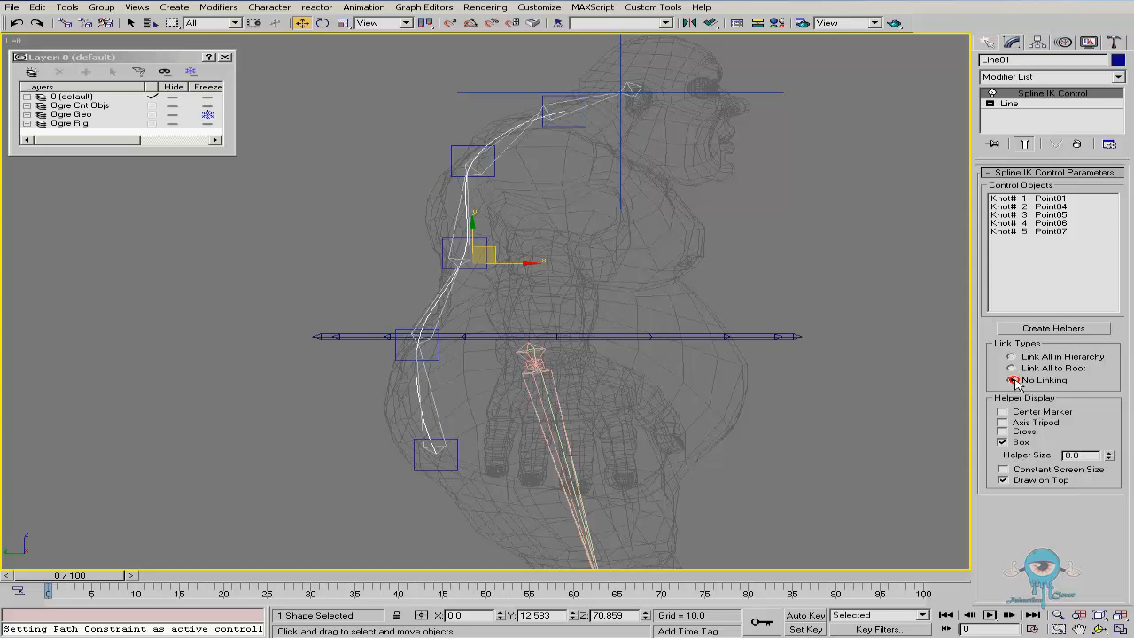
Move the middle point helpers to adjust the curve of the spine
middle_click_drag(488, 214, 464, 227)
left_click_drag(426, 158, 481, 190)
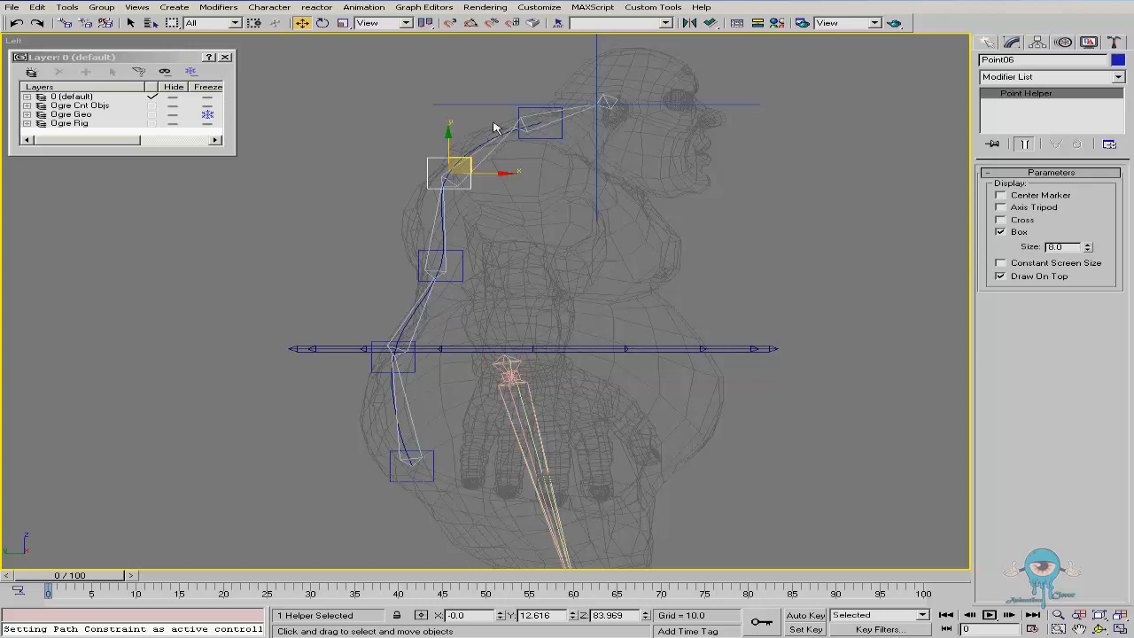
left_click(477, 144)
middle_click_drag(479, 224, 570, 235, "alt")
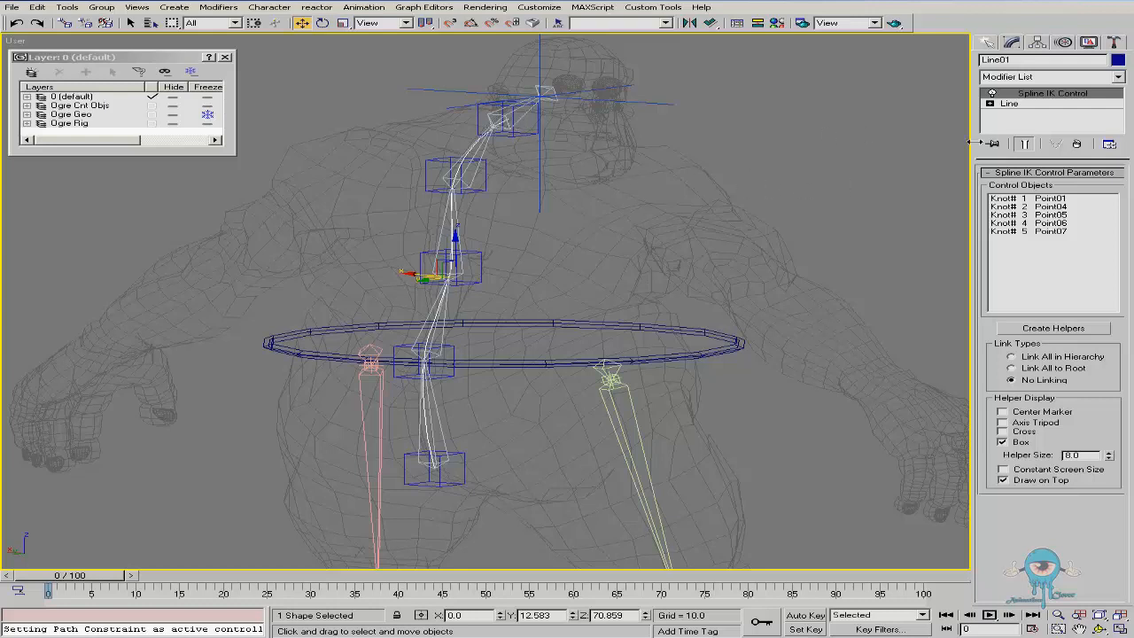
Move the top point helper to line the spine up with the head
left_click(501, 117)
left_click_drag(501, 117, 562, 146)
right_click(562, 146)
mouse_move(559, 149)
middle_mouse_down("alt")
mouse_move(478, 179)
mouse_move(554, 176)
mouse_move(556, 151)
middle_mouse_up("alt")
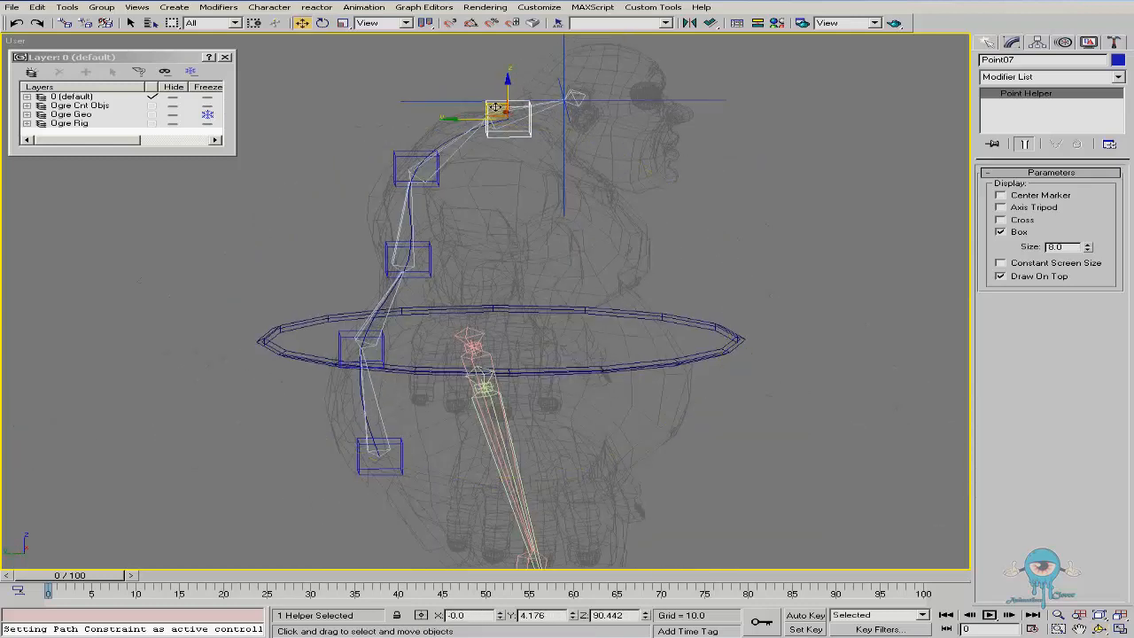
left_click_drag(489, 104, 410, 90)
middle_click_drag(410, 90, 532, 165, "alt")
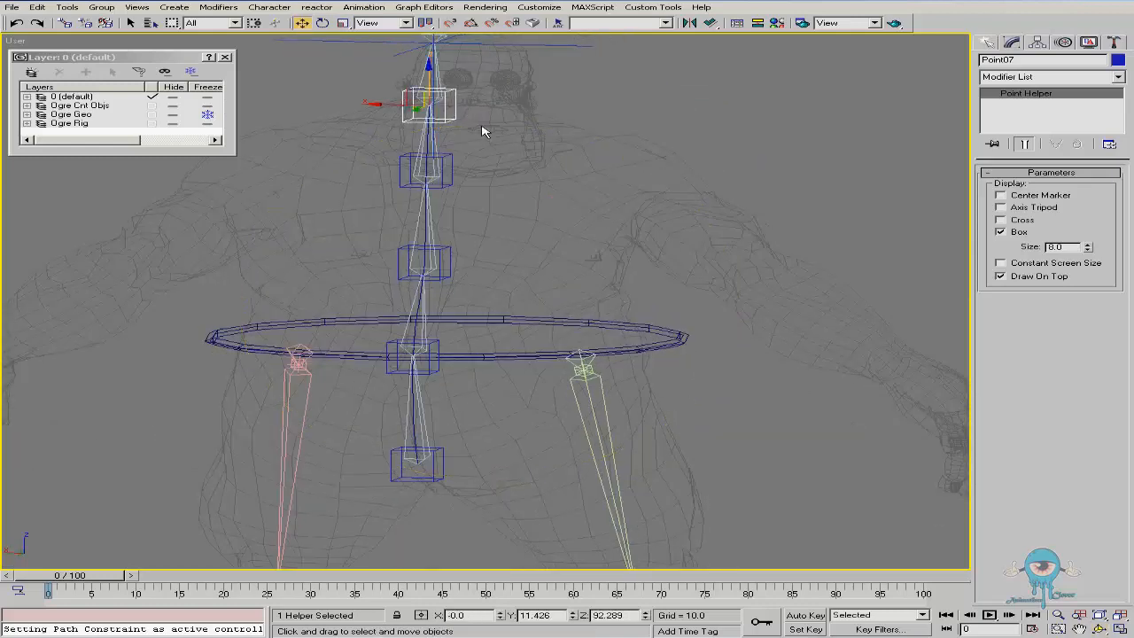
mouse_move(413, 106)
left_mouse_down()
mouse_move(481, 107)
mouse_move(542, 157)
mouse_move(547, 204)
mouse_move(524, 168)
mouse_move(546, 204)
mouse_move(531, 158)
mouse_move(558, 226)
mouse_move(553, 155)
mouse_move(591, 213)
mouse_move(610, 142)
left_mouse_up()
Orbit around the rig and examine the root bone's motion parameters and the IK chain's settings
key("F3")
right_click(611, 142)
key("ctrl+r")
left_click_drag(522, 248, 430, 218)
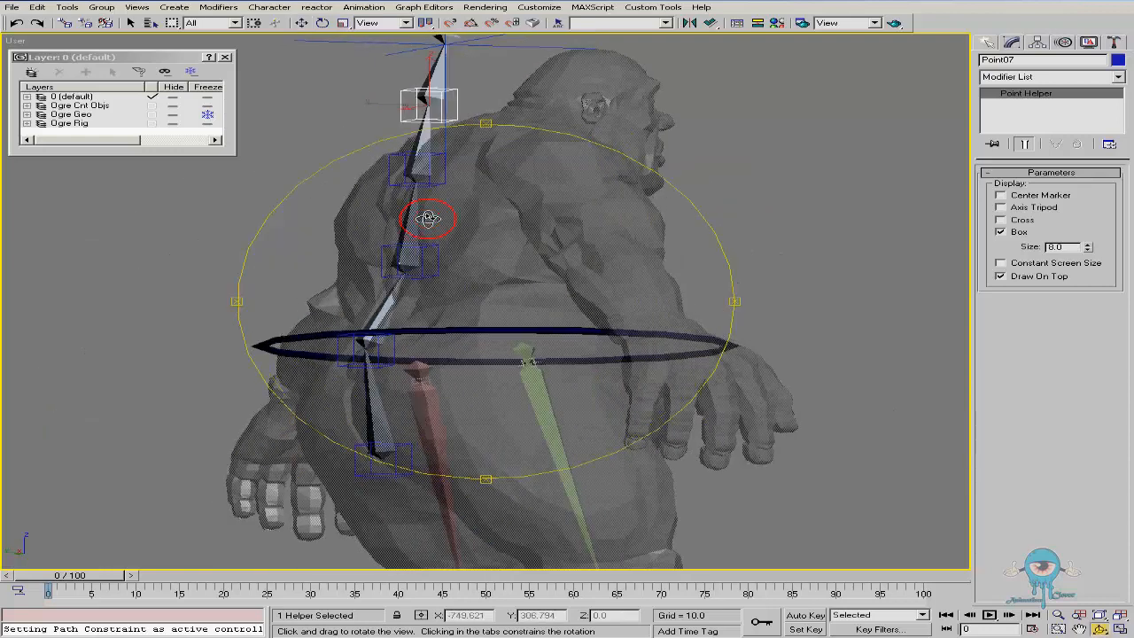
left_click_drag(478, 259, 448, 251)
key("w")
left_click(380, 434)
key("ctrl+r")
left_click_drag(380, 434, 603, 339)
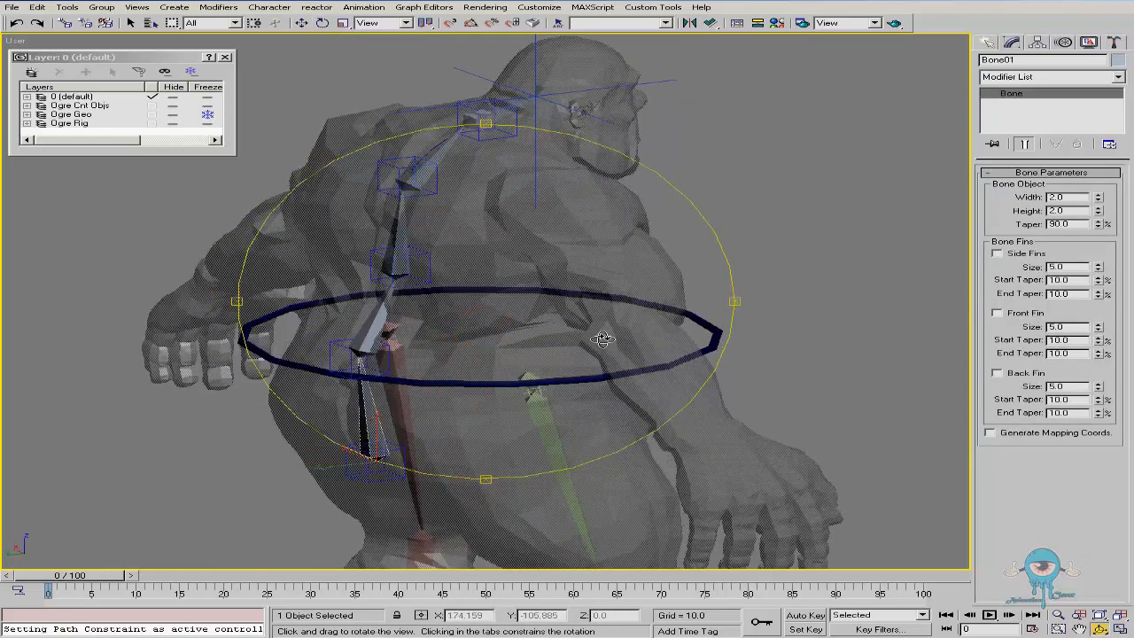
left_click(1067, 43)
left_click_drag(499, 418, 424, 405)
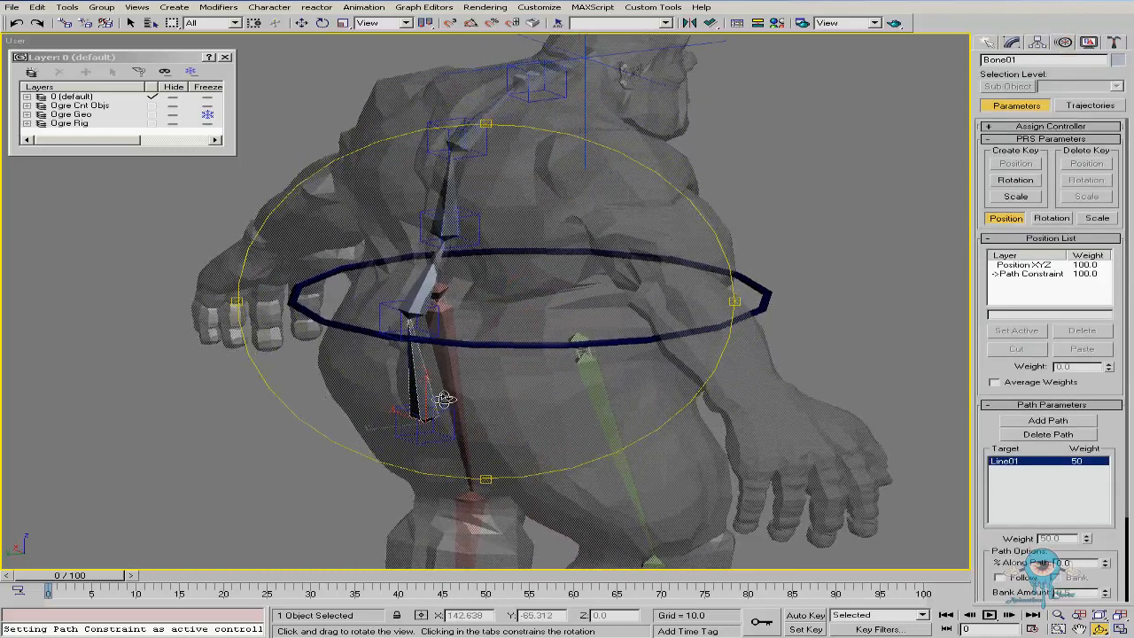
key("w")
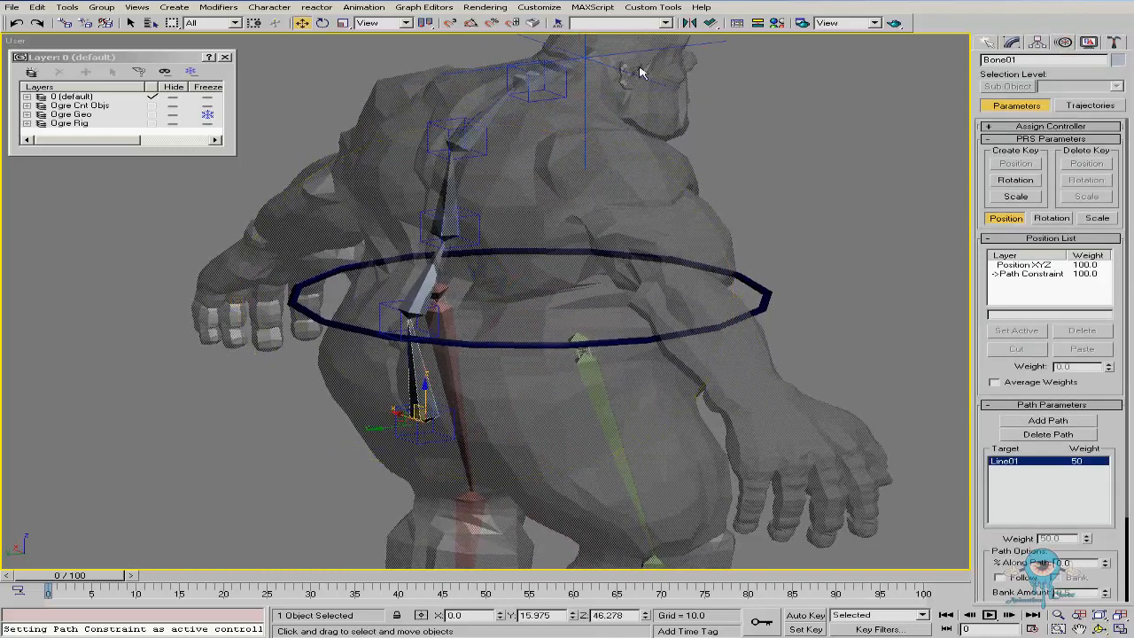
left_click(698, 42)
middle_click_drag(620, 266, 601, 301)
left_click_drag(1109, 326, 1103, 275)
right_click(1103, 276)
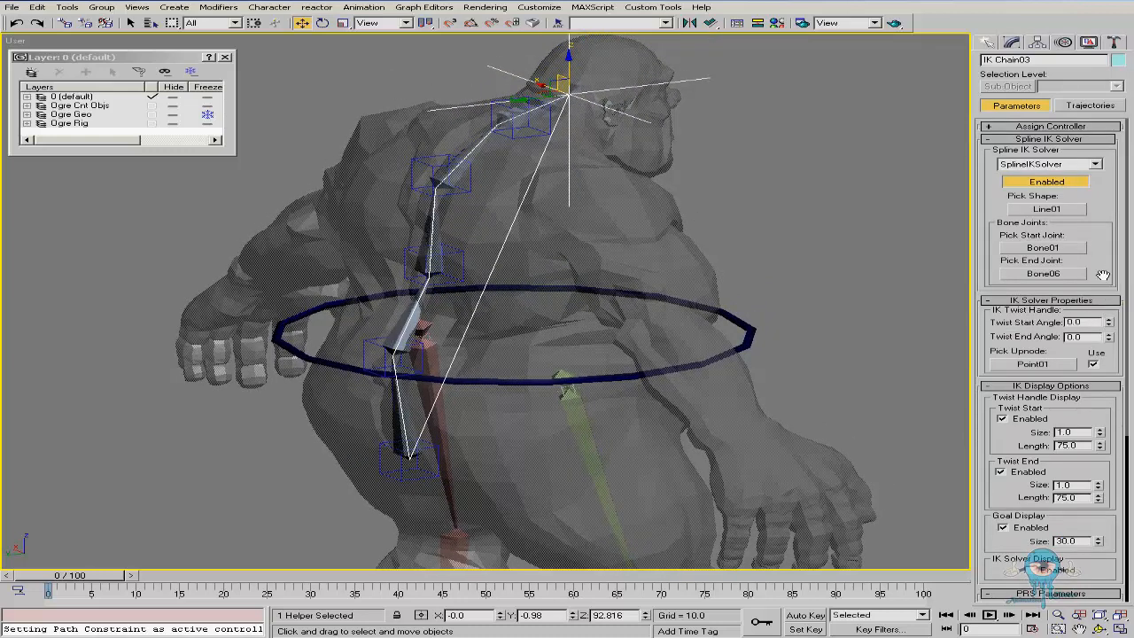
Examine the individual bones and the IK chain handle in wireframe
key("F3")
left_click_drag(1108, 324, 930, 256)
right_click(1108, 327)
right_click(930, 256)
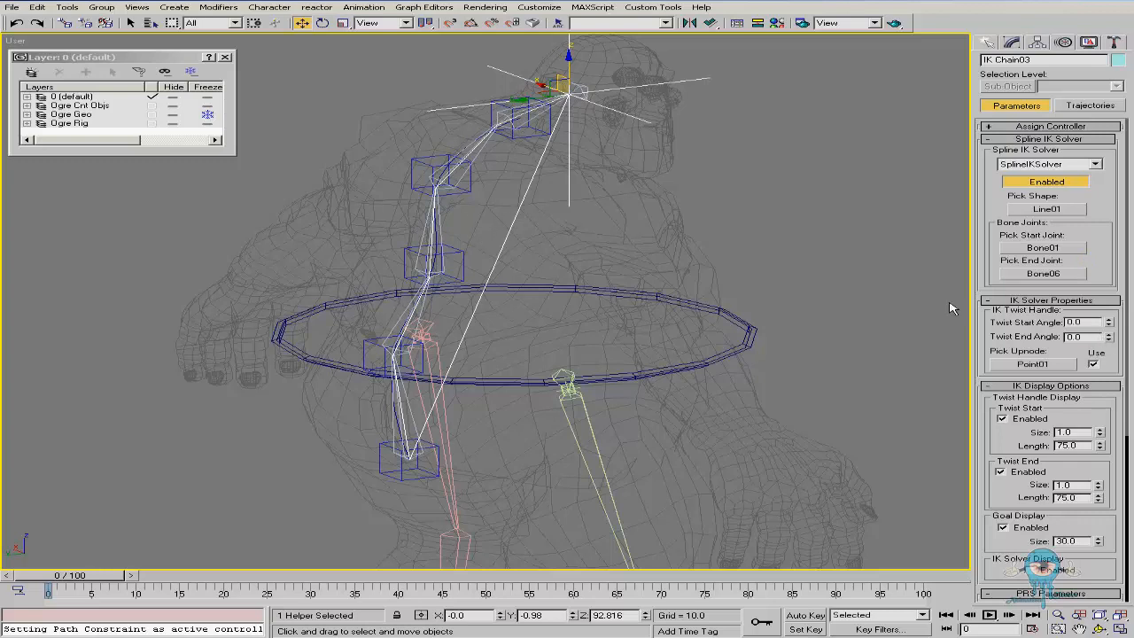
left_click(445, 237)
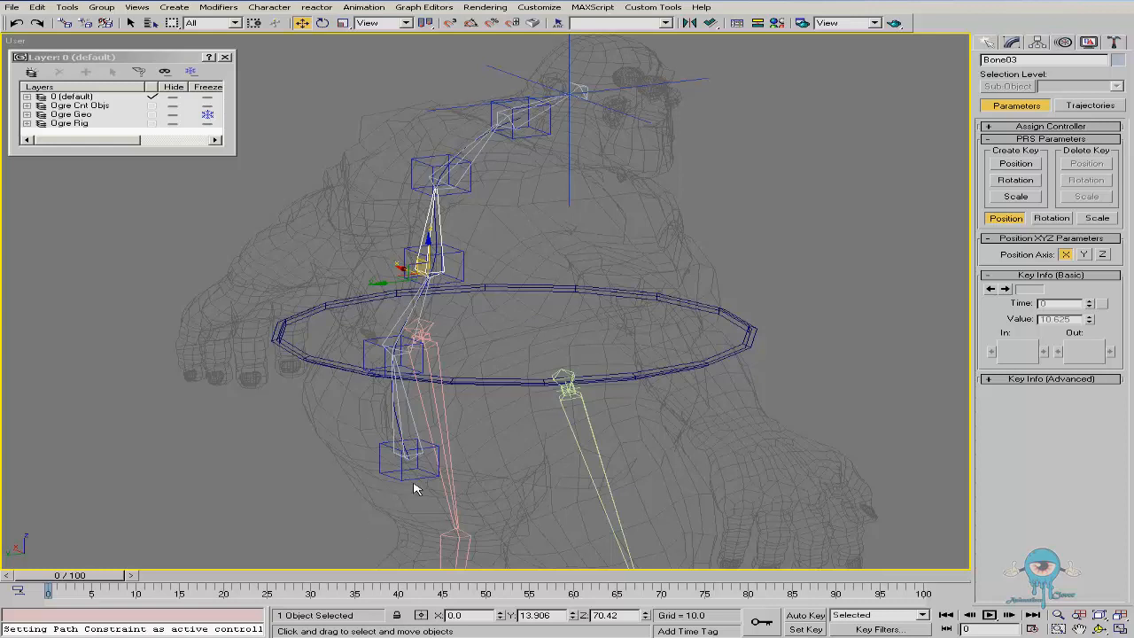
left_click(569, 166)
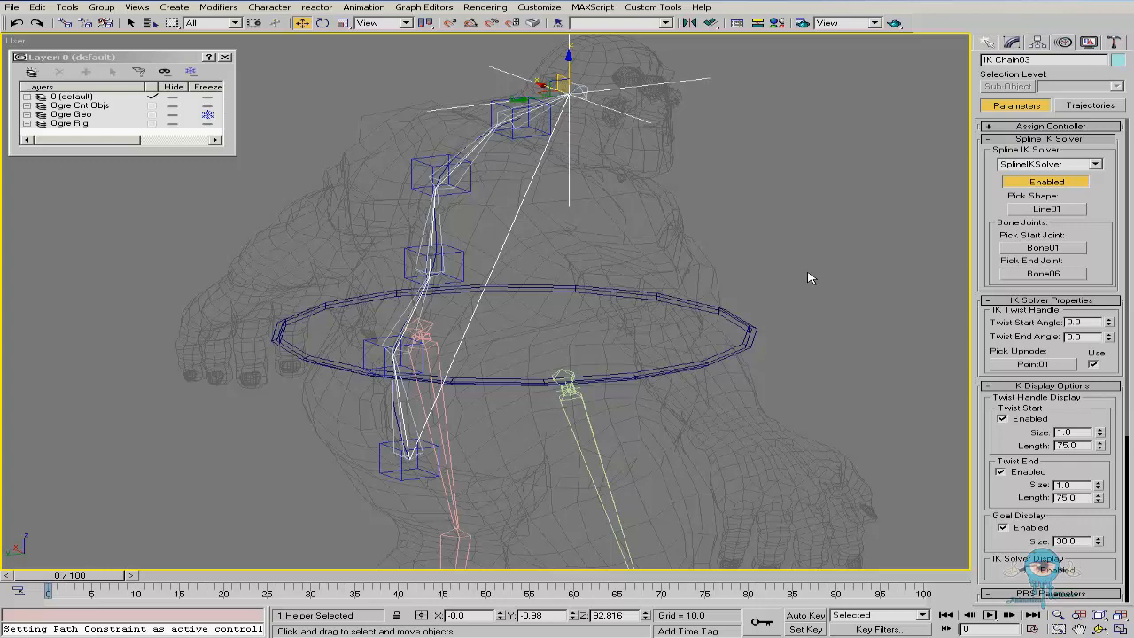
left_click(643, 247)
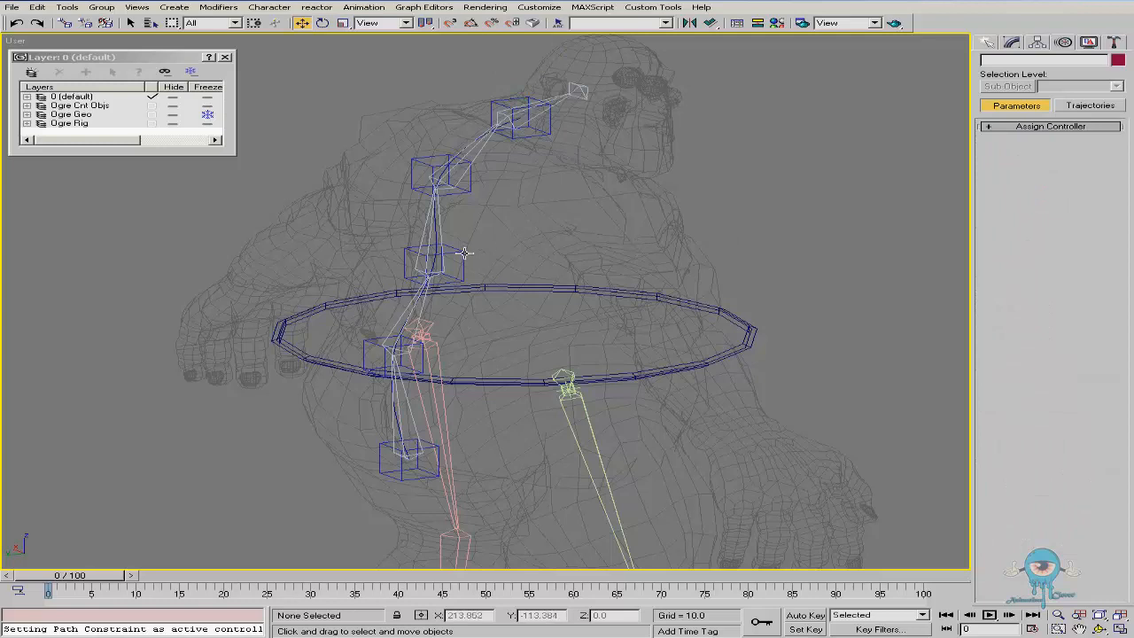
Remove the Spline IK Control modifier from the spline
left_click(521, 117)
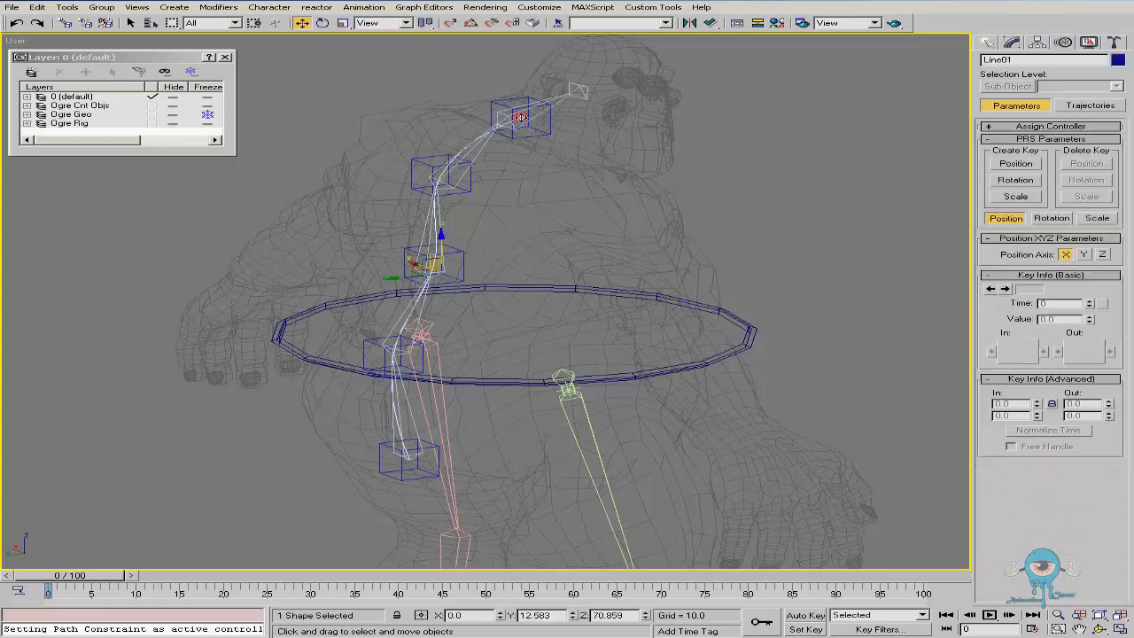
left_click(1012, 42)
right_click(1033, 96)
left_click(981, 114)
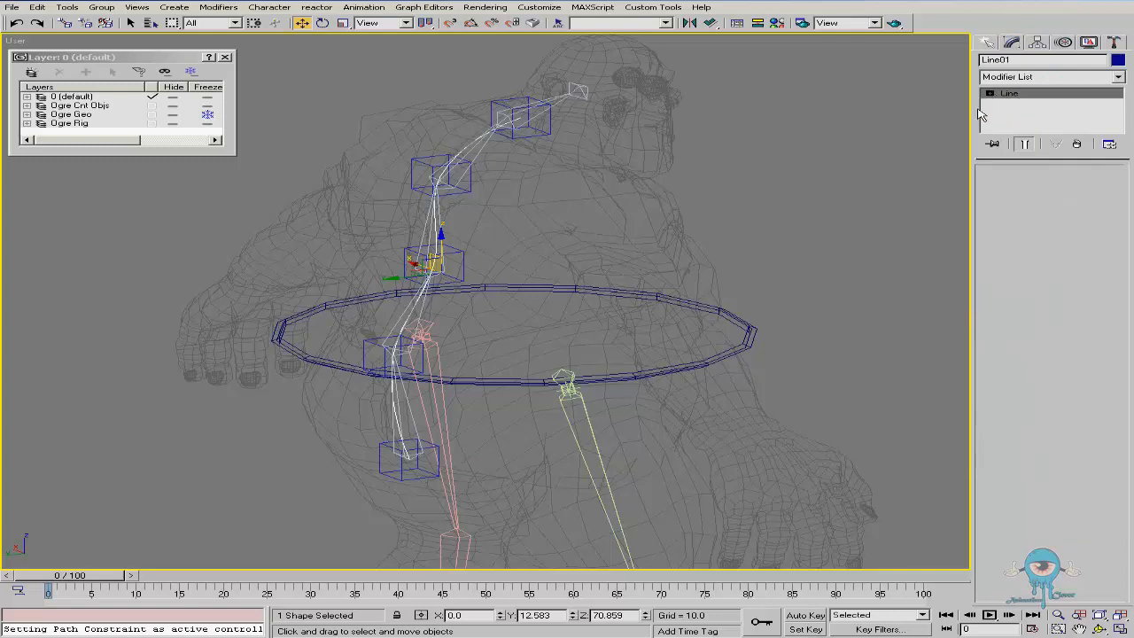
Delete all the point helpers along the spine
left_click(553, 132)
key("Delete")
left_click(435, 178)
key("Delete")
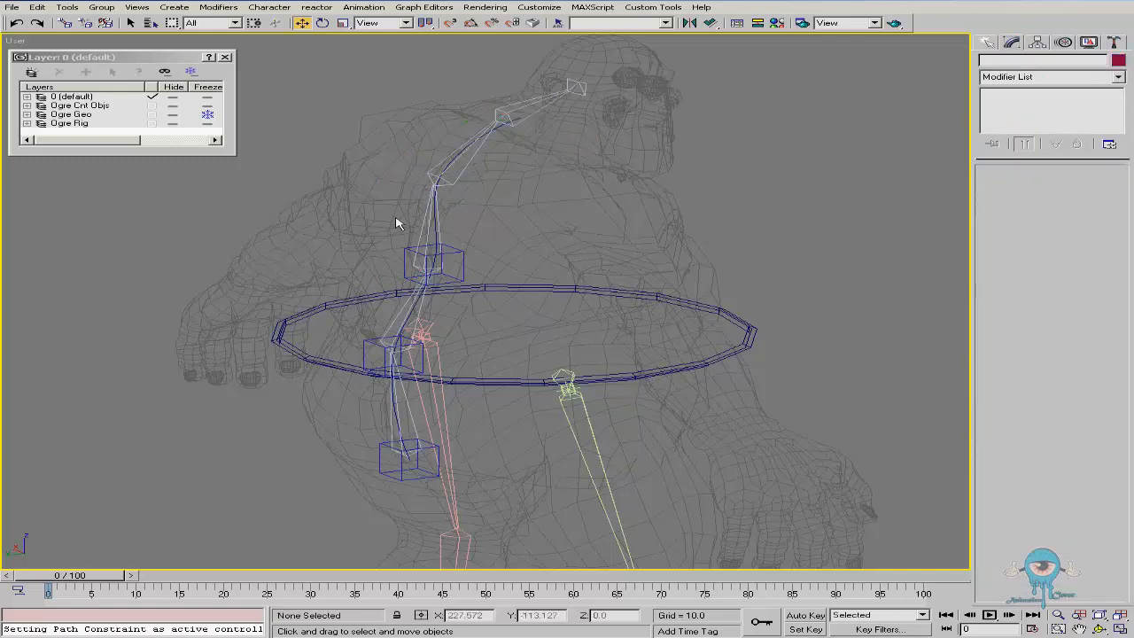
left_click(403, 248)
key("Delete")
left_click(365, 345)
key("Delete")
left_click(381, 445)
key("Delete")
Select the whole bone chain hierarchy and delete it
left_click(399, 421)
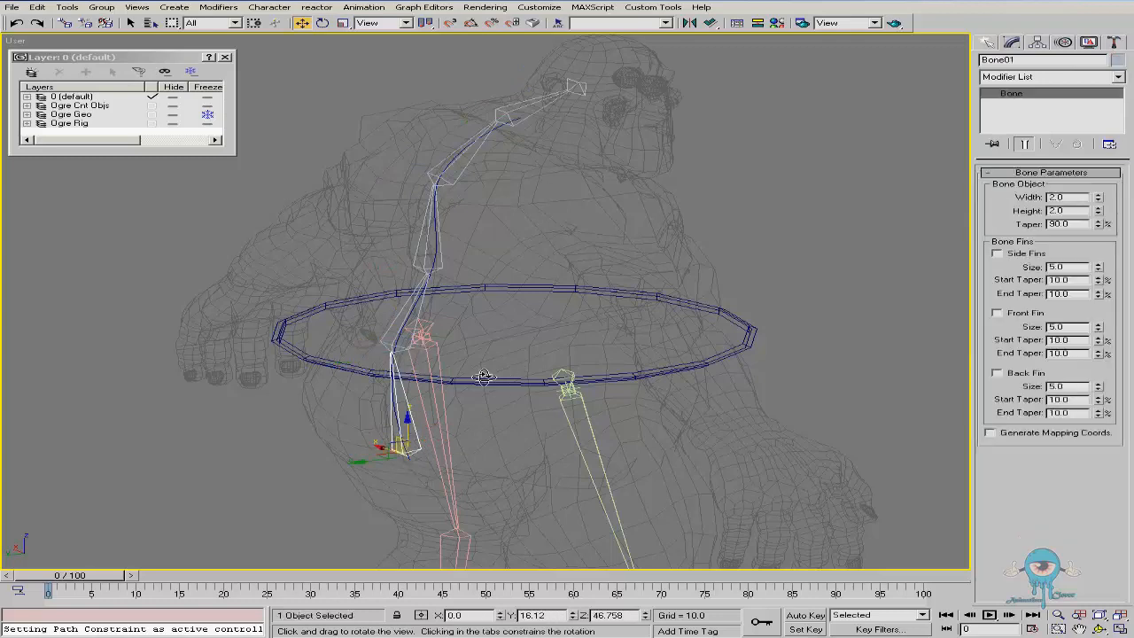
double_click(413, 425)
middle_click_drag(554, 267, 506, 251, "alt")
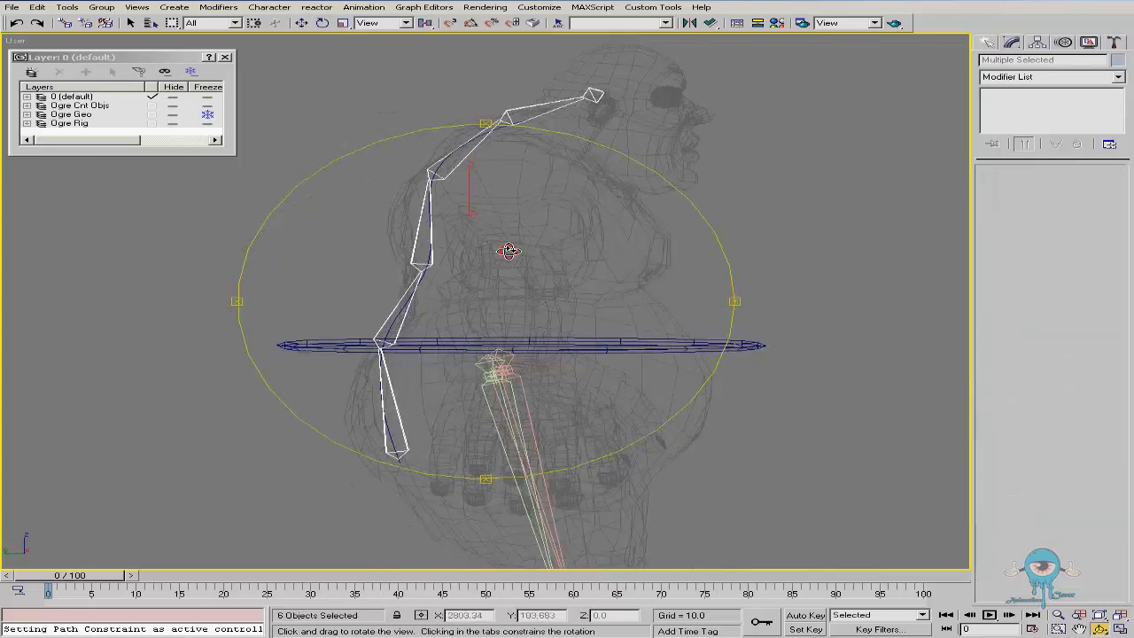
key("Delete")
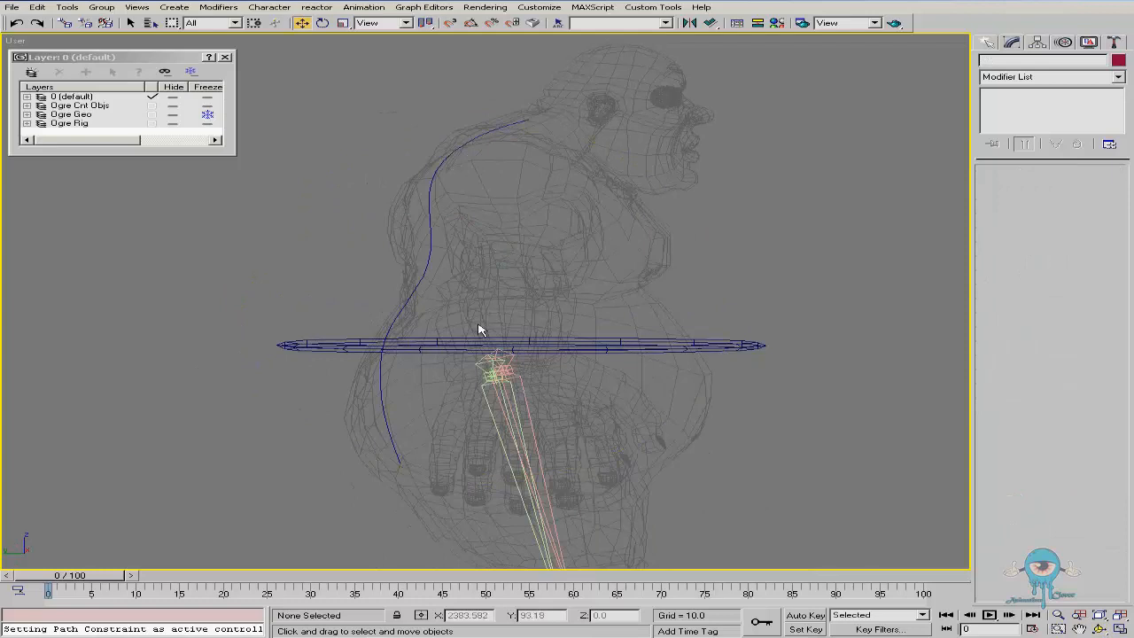
Reshape the spline in Vertex mode by moving its vertices to follow the ogre's back more closely
left_click(391, 415)
middle_click_drag(508, 393, 498, 370, "alt")
key("alt+z")
left_click_drag(387, 134, 400, 86)
middle_click_drag(445, 179, 472, 227)
left_click_drag(472, 227, 471, 205)
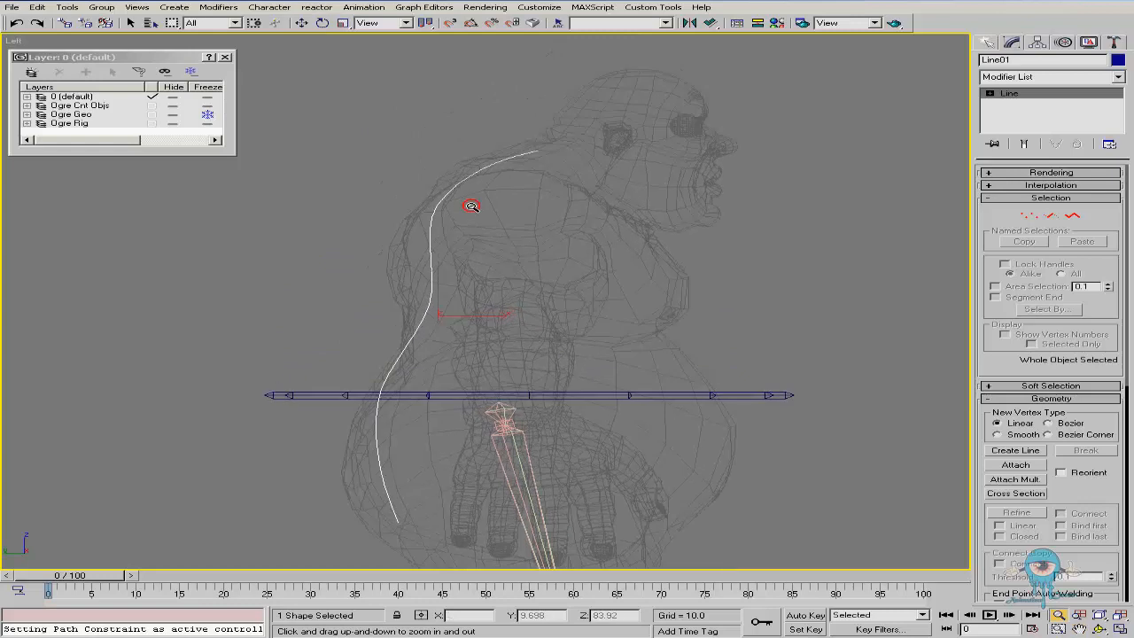
middle_click_drag(498, 365, 505, 341)
middle_click_drag(500, 331, 474, 337, "ctrl+alt")
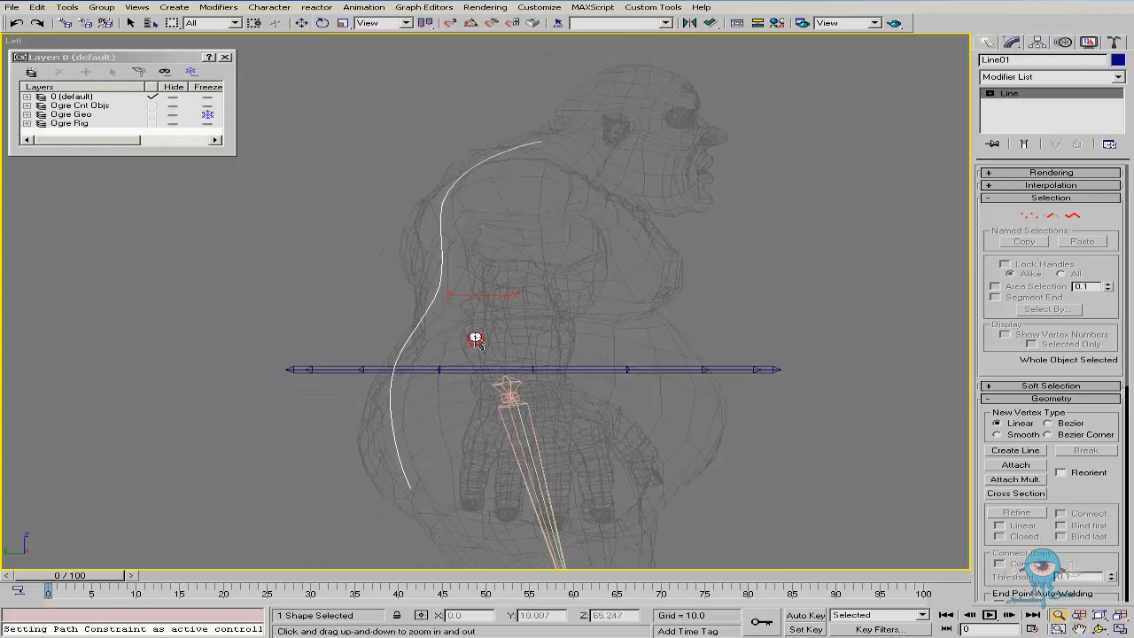
key("1")
left_click(542, 140)
left_click_drag(564, 121, 561, 133)
left_click(447, 191)
left_click_drag(466, 177, 476, 182)
left_click(441, 286)
left_click_drag(465, 272, 467, 281)
left_click(392, 377)
left_click_drag(413, 363, 420, 364)
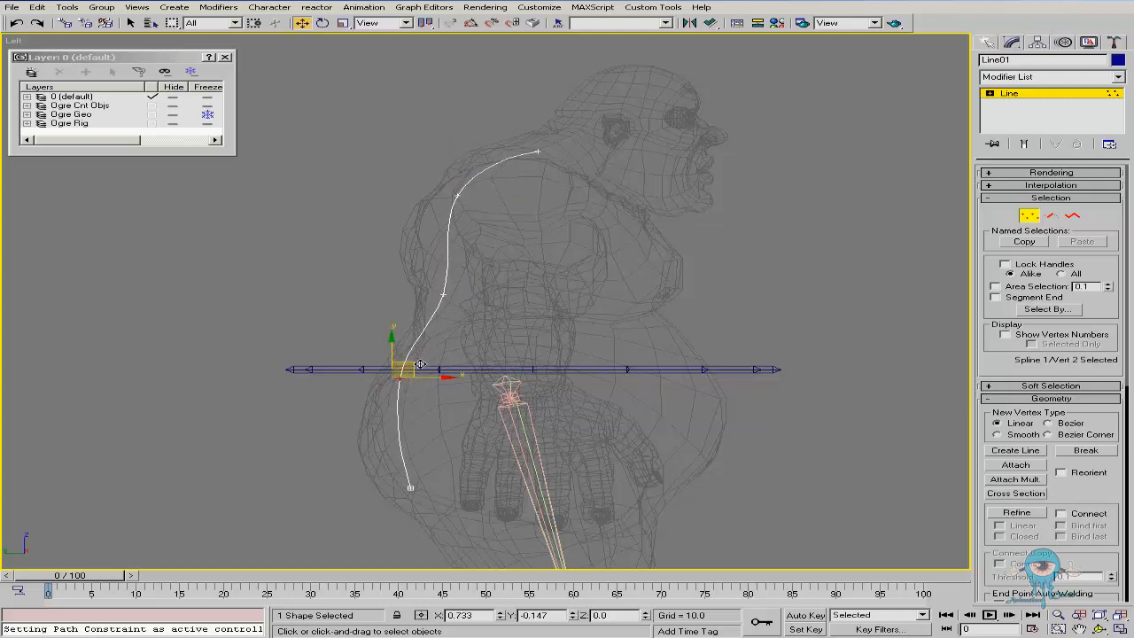
left_click(410, 486)
left_click_drag(429, 471, 432, 454)
Orbit and zoom around the spline to check its shape, and leave Vertex mode
key("ctrl+r")
left_click_drag(456, 358, 572, 370)
right_click(550, 378)
key("alt+z")
left_click_drag(425, 387, 425, 401)
right_click(425, 401)
middle_click_drag(504, 358, 445, 349)
key("alt+z")
left_click_drag(352, 409, 353, 393)
right_click(352, 393)
left_click(1029, 215)
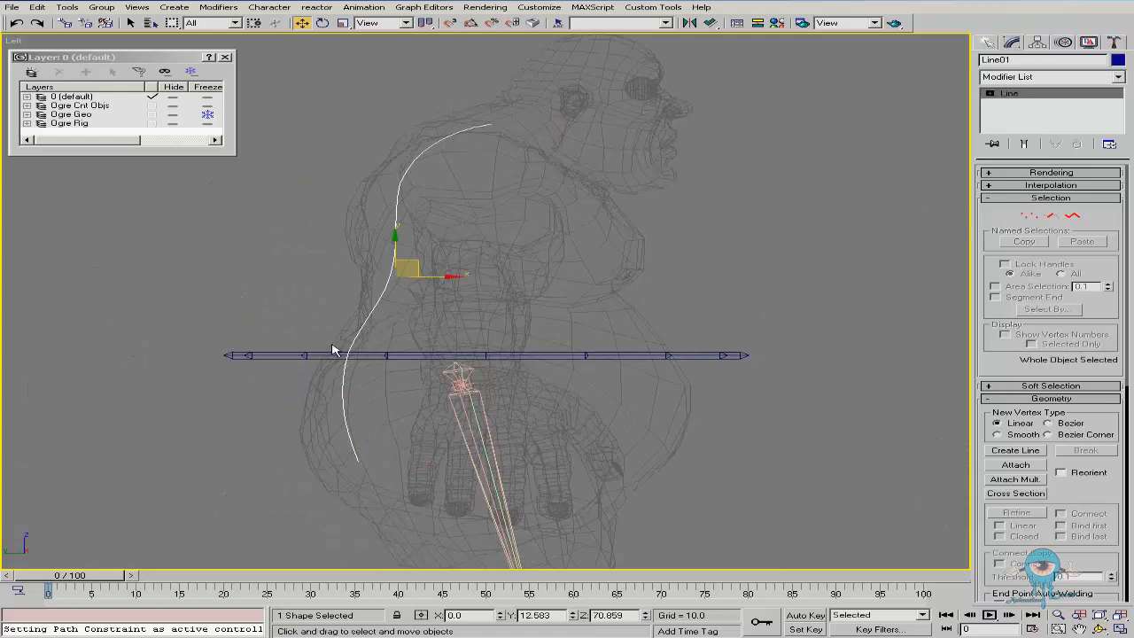
Add a Spline IK Control modifier to the spine spline
middle_click_drag(333, 350, 396, 344)
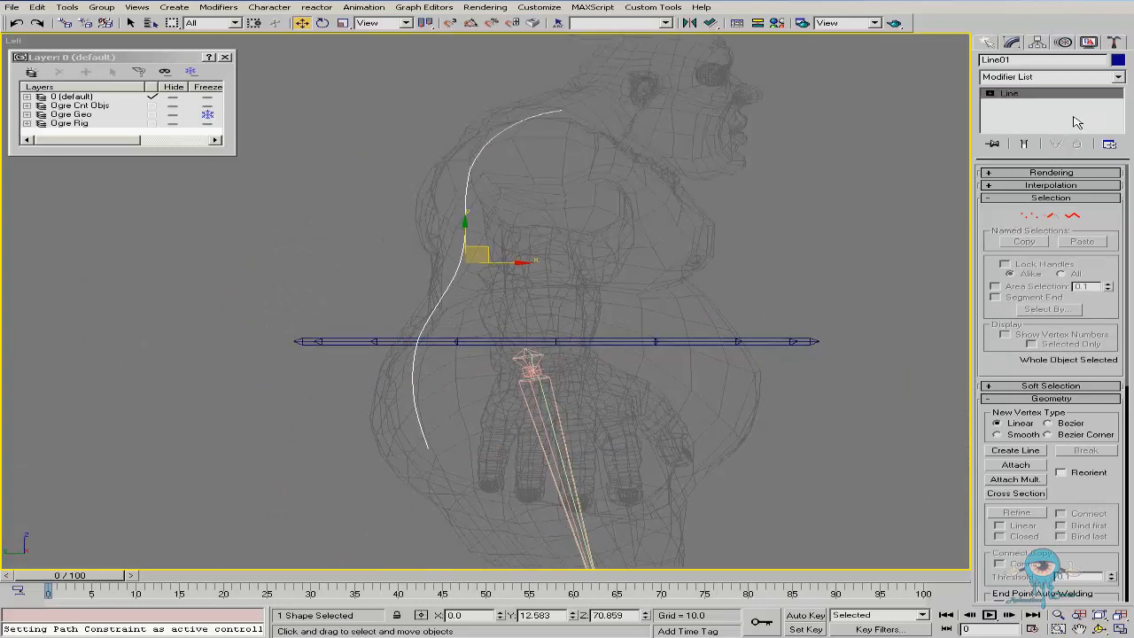
left_click(1120, 78)
left_click_drag(1122, 112, 1130, 381)
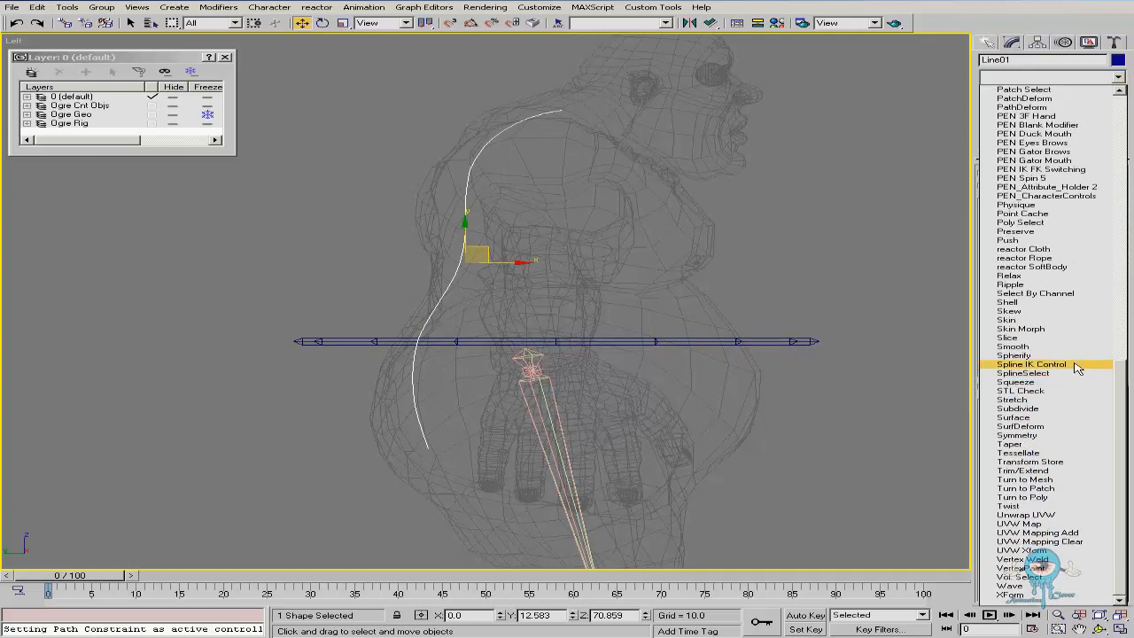
left_click(1032, 364)
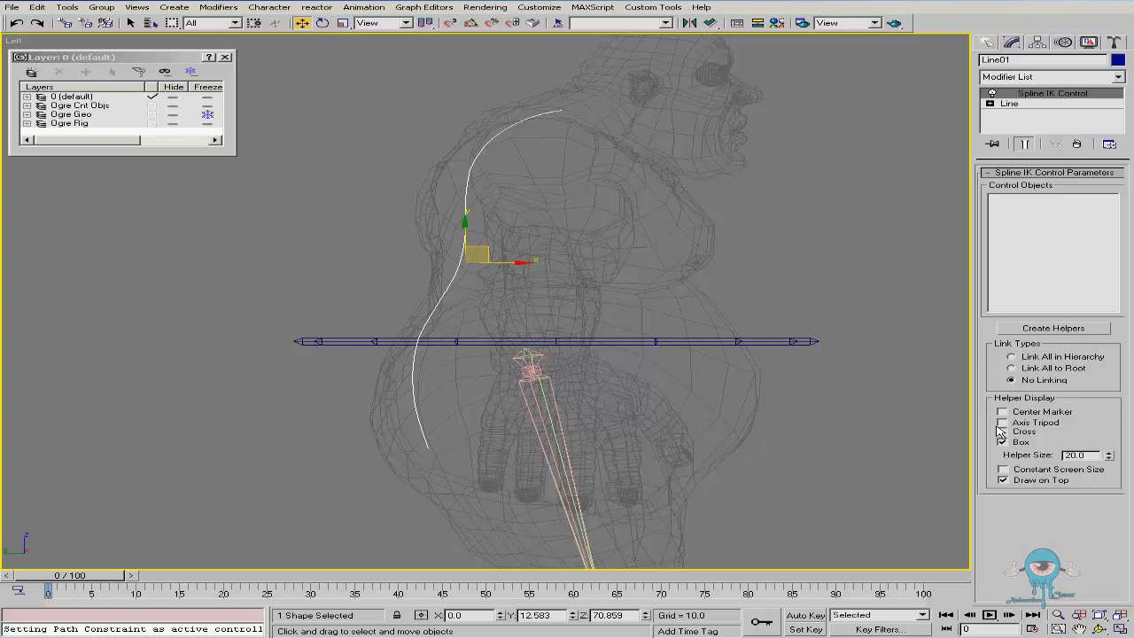
Create helpers at each knot of the spline with the Spline IK Control
middle_click_drag(655, 239, 648, 250)
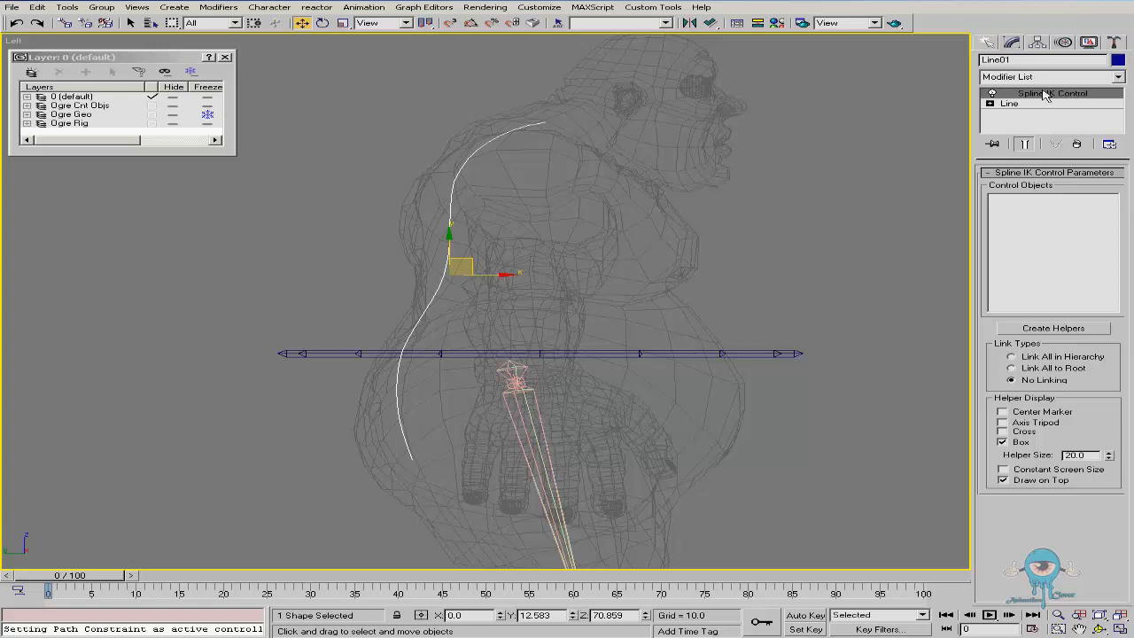
left_click(1021, 328)
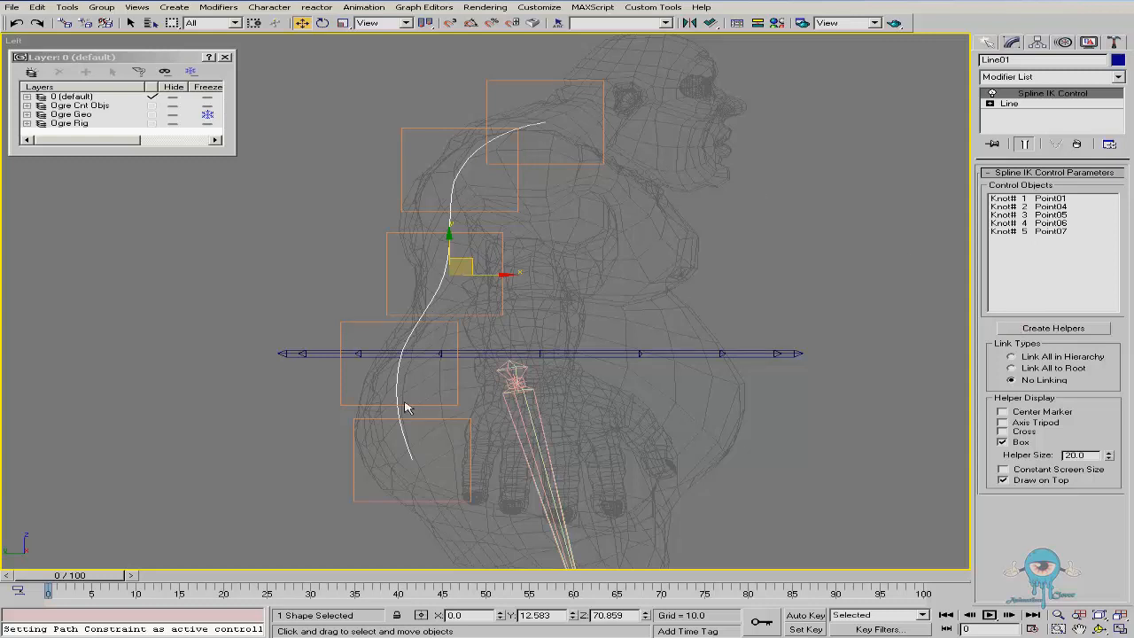
Set the Spline IK helper size to 5
double_click(1088, 456)
type("5")
key("Return")
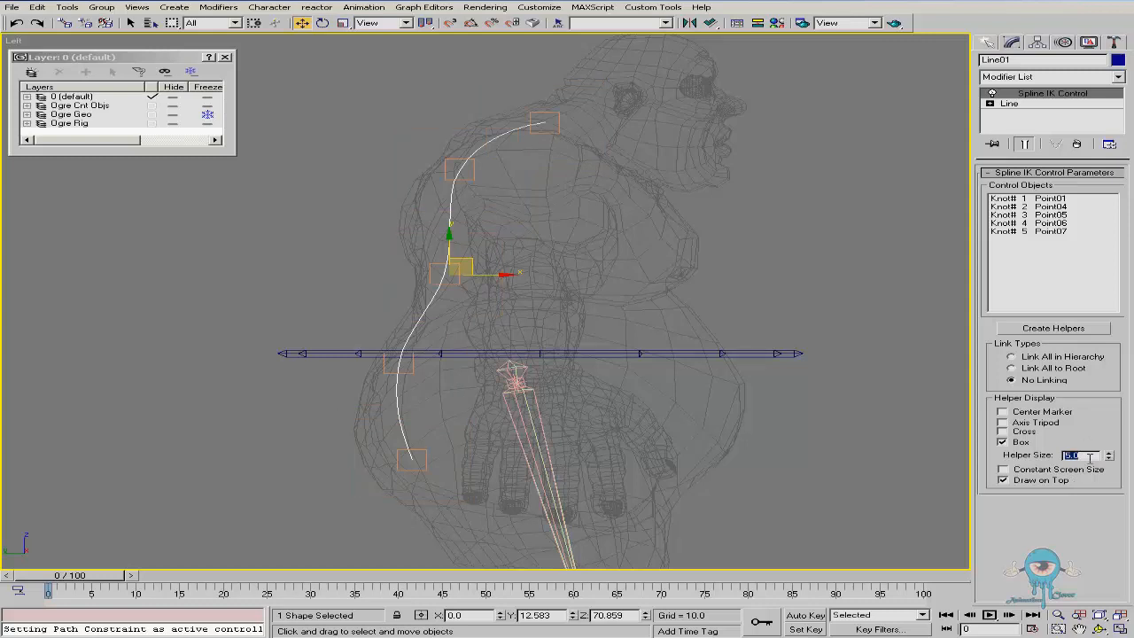
Try the Cross, Axis Tripod and Center Marker helper display styles before returning to Box only
left_click(1003, 431)
left_click(1005, 441)
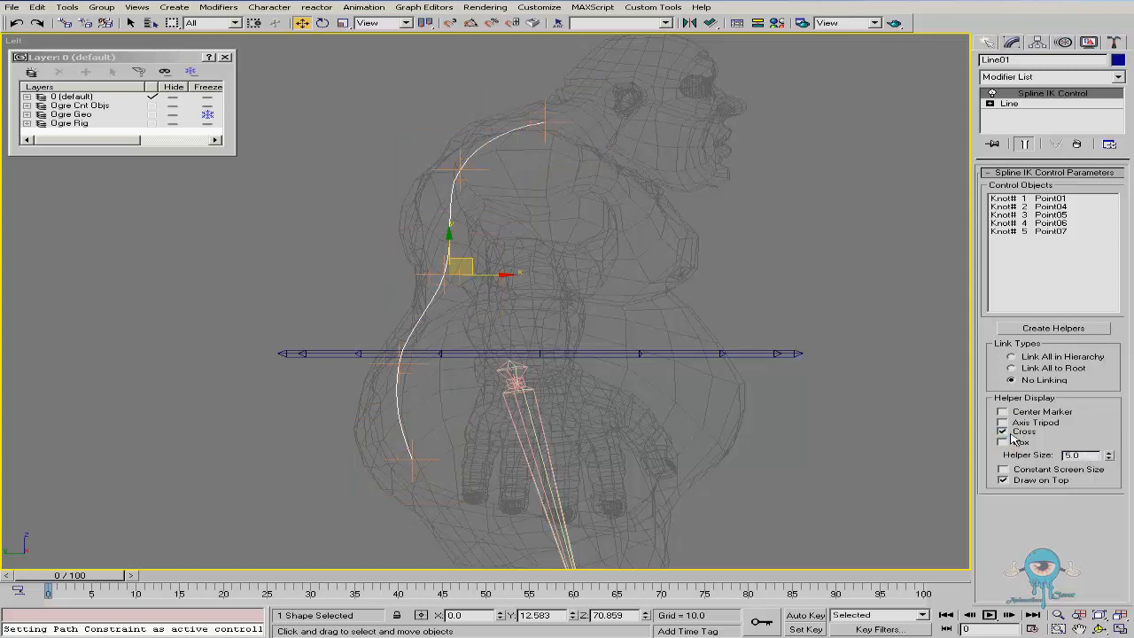
left_click(1003, 422)
left_click(1004, 412)
left_click(1005, 412)
left_click(1004, 423)
left_click(1005, 433)
left_click(1005, 442)
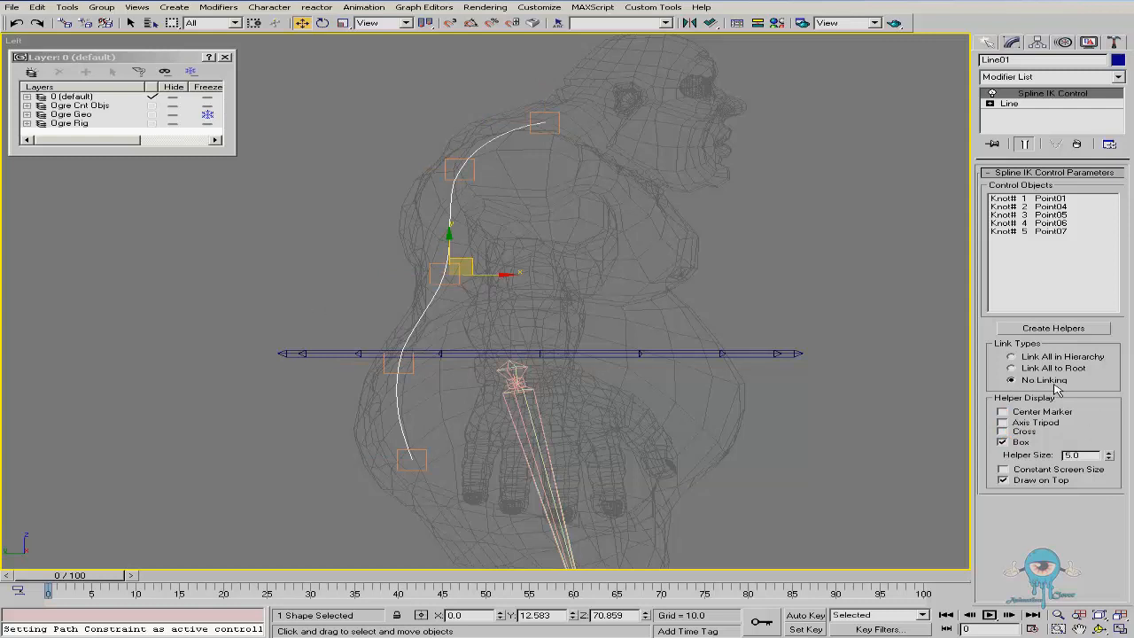
Experiment with the Link All in Hierarchy link type by test-moving the lower helpers, returning to No Linking
left_click(1013, 357)
left_click(427, 449)
mouse_move(429, 449)
left_mouse_down()
mouse_move(407, 470)
mouse_move(430, 470)
left_mouse_up()
right_click(431, 469)
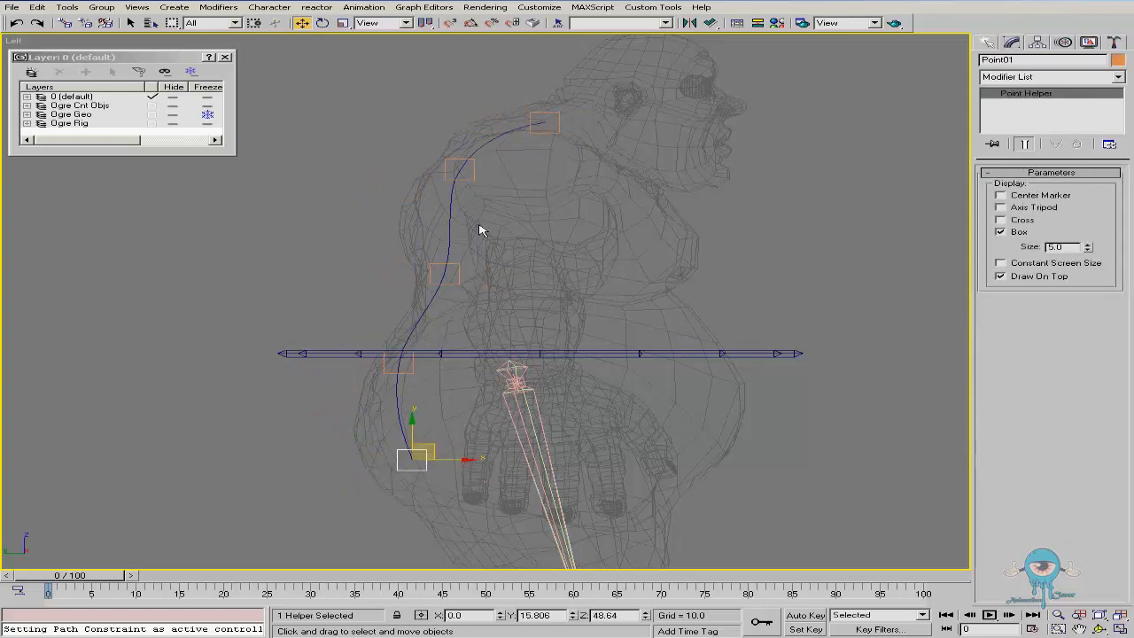
left_click(428, 304)
left_click(1012, 380)
left_click(426, 452)
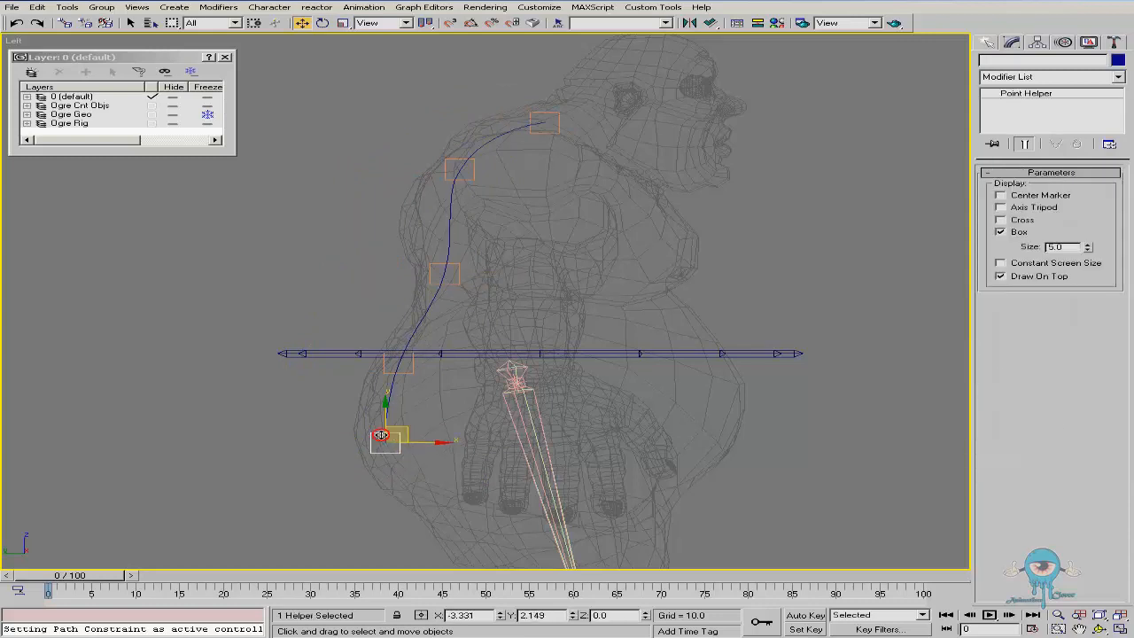
left_click_drag(431, 454, 486, 393)
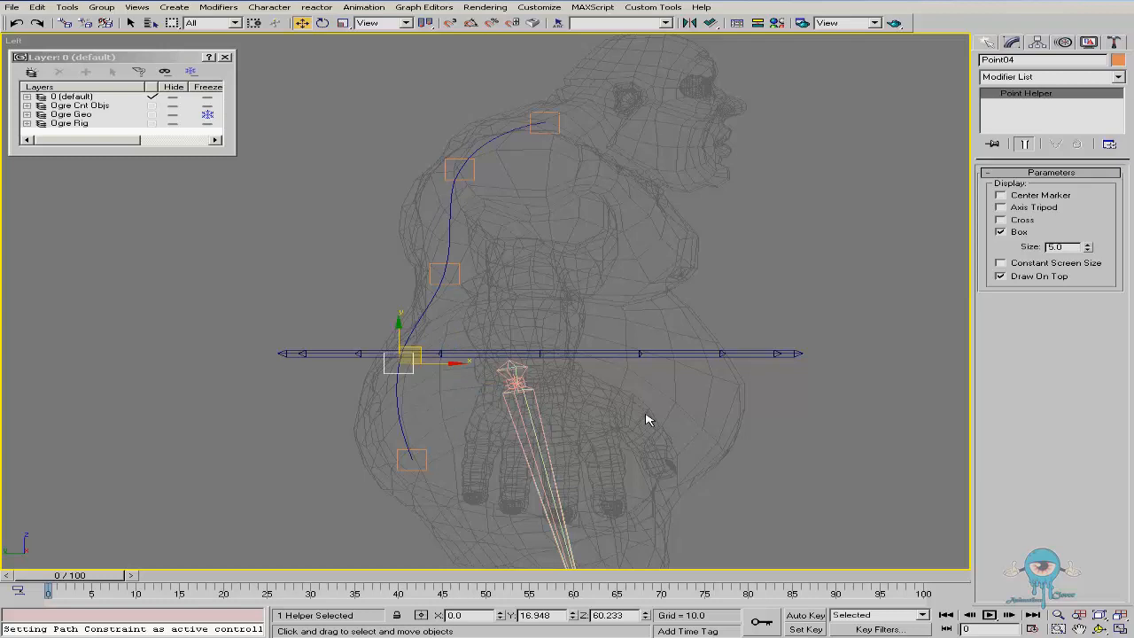
middle_click_drag(577, 346, 565, 350)
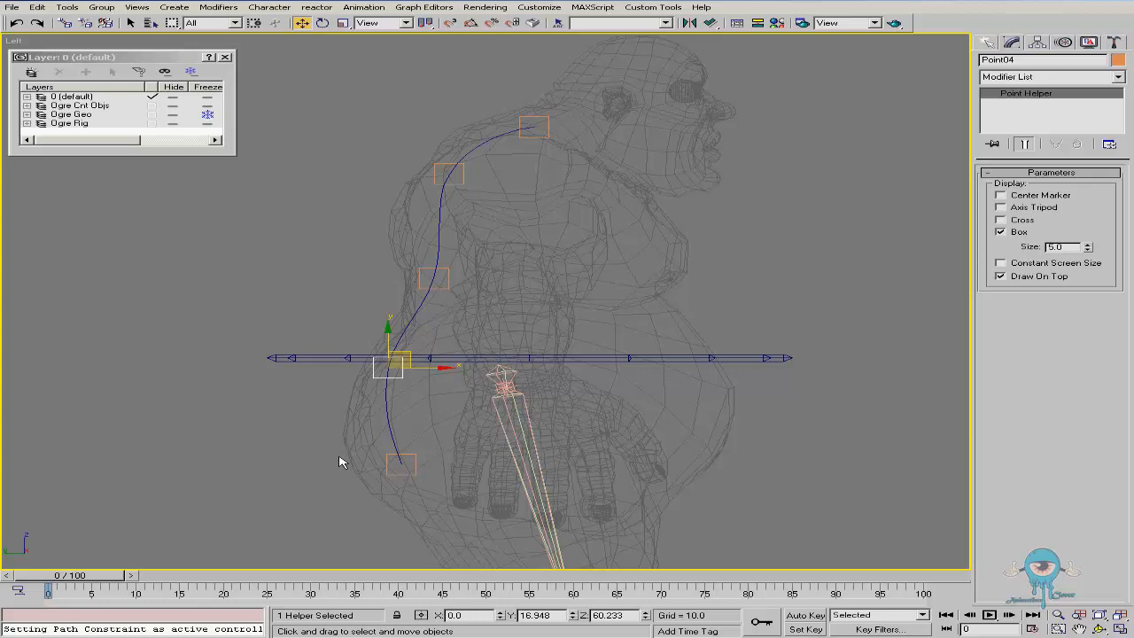
Draw a bone chain with the Bones tool from the hips up to the neck along the spline
left_click(986, 42)
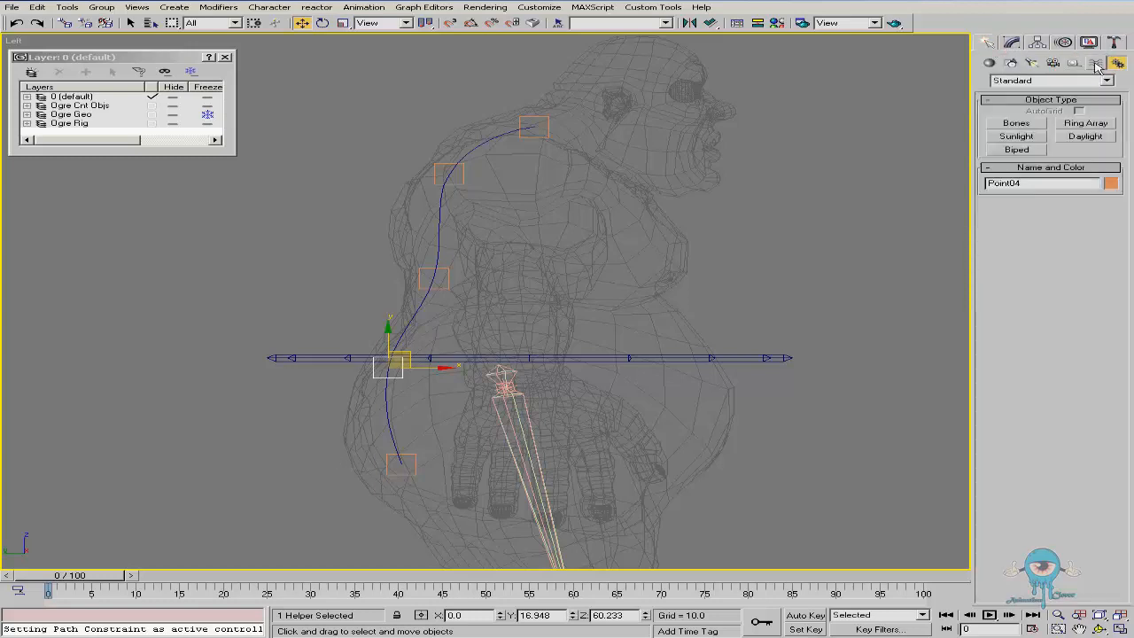
left_click(1016, 124)
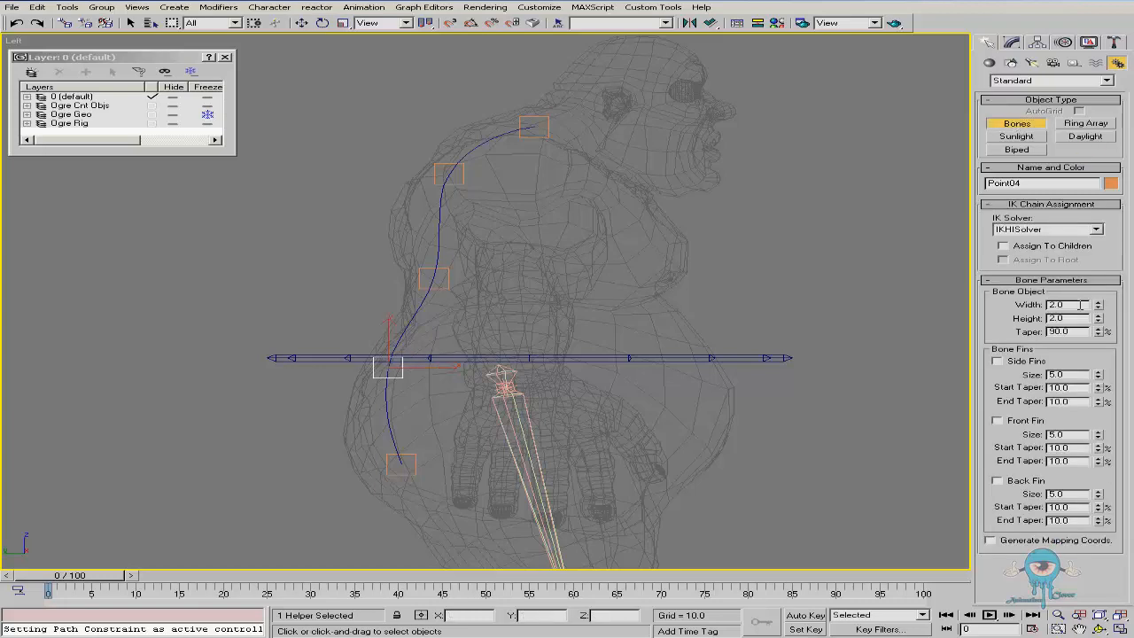
left_click(365, 467)
left_click(351, 361)
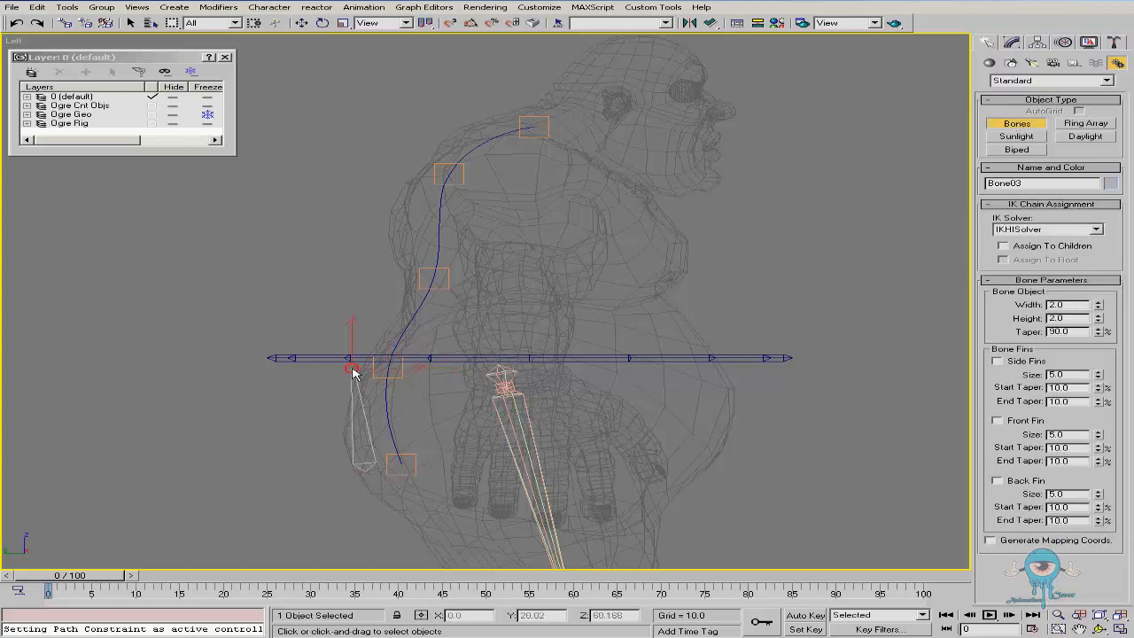
left_click(396, 279)
left_click(416, 177)
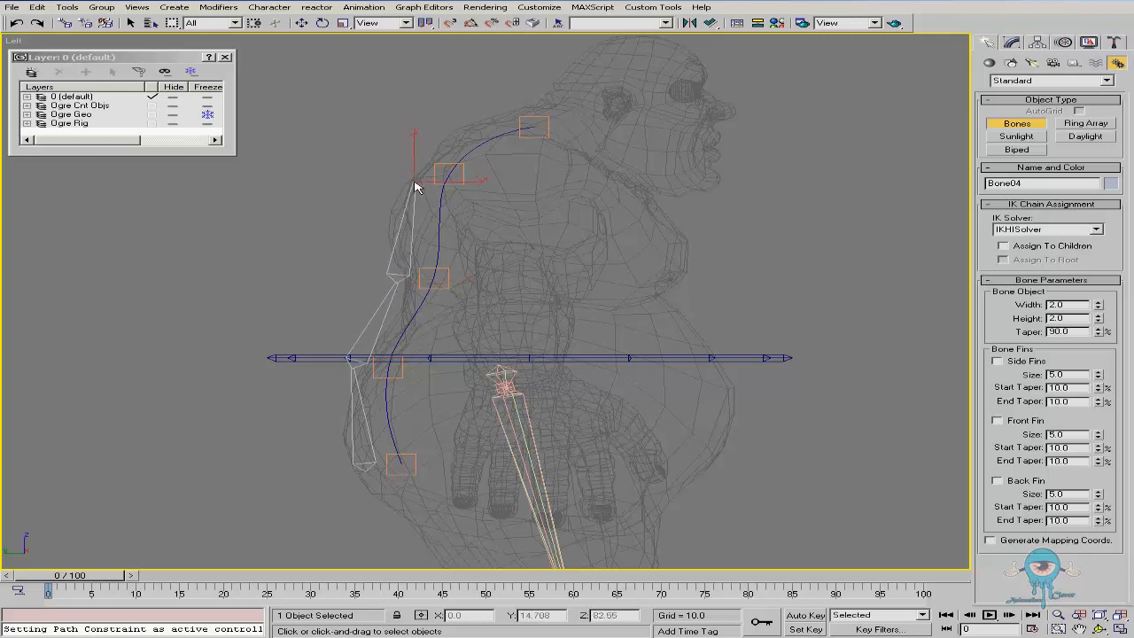
left_click(492, 115)
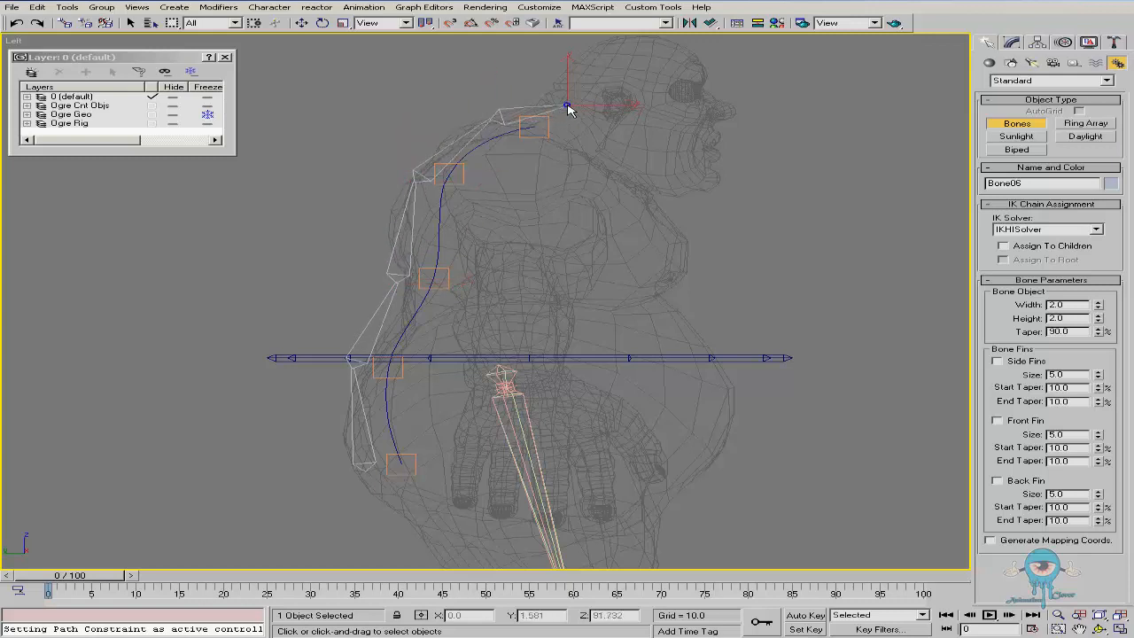
right_click(615, 111)
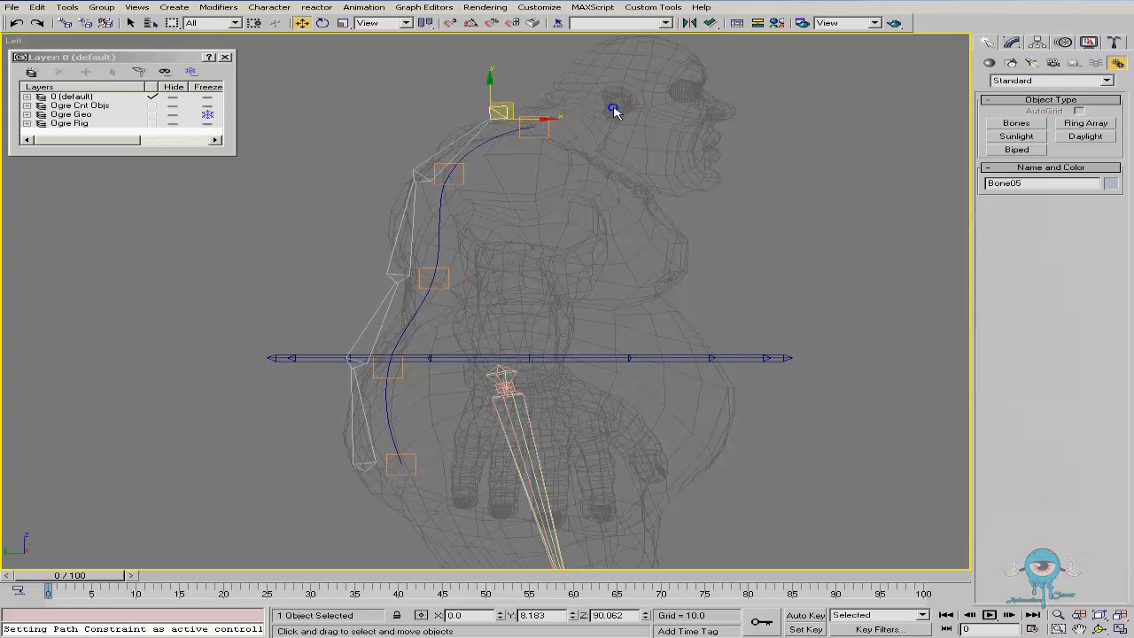
Move the whole bone chain out of the body to the left of the ogre
left_click(365, 477)
mouse_move(387, 459)
left_mouse_down()
mouse_move(336, 454)
mouse_move(384, 453)
mouse_move(375, 460)
left_mouse_up()
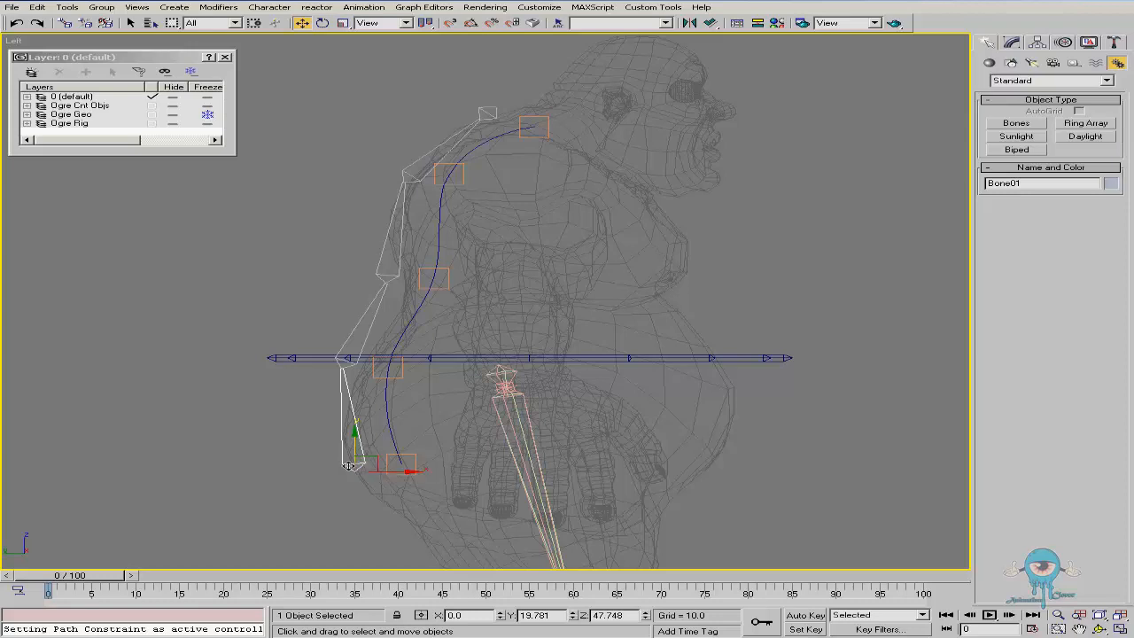
left_click_drag(373, 457, 239, 454)
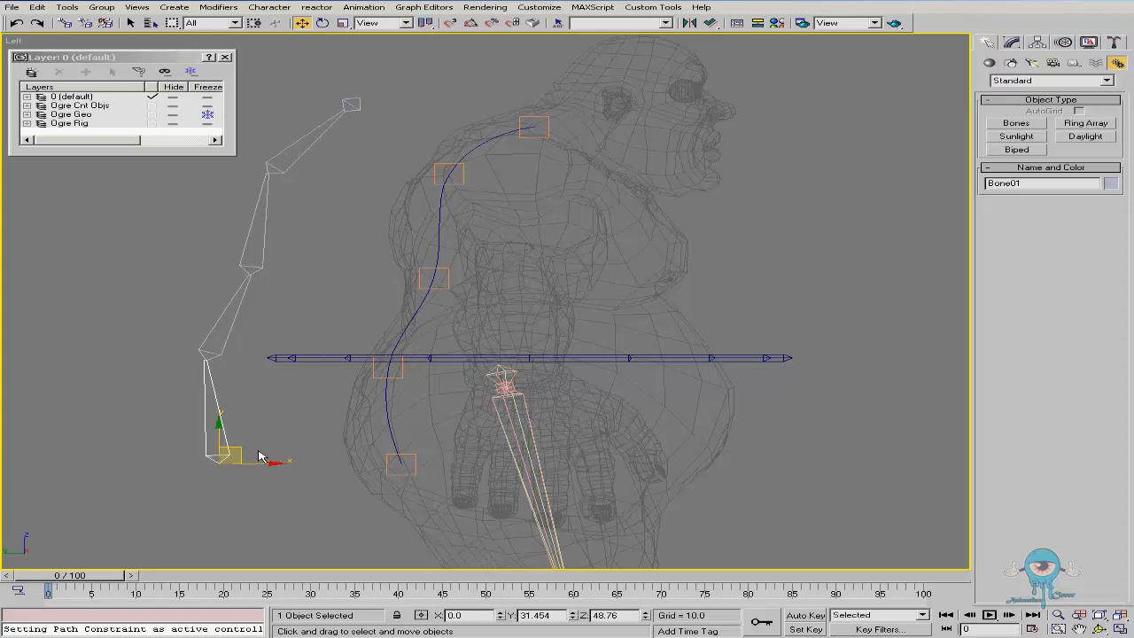
Create a circular control object above the top end of the spine spline
middle_click_drag(407, 205, 429, 209)
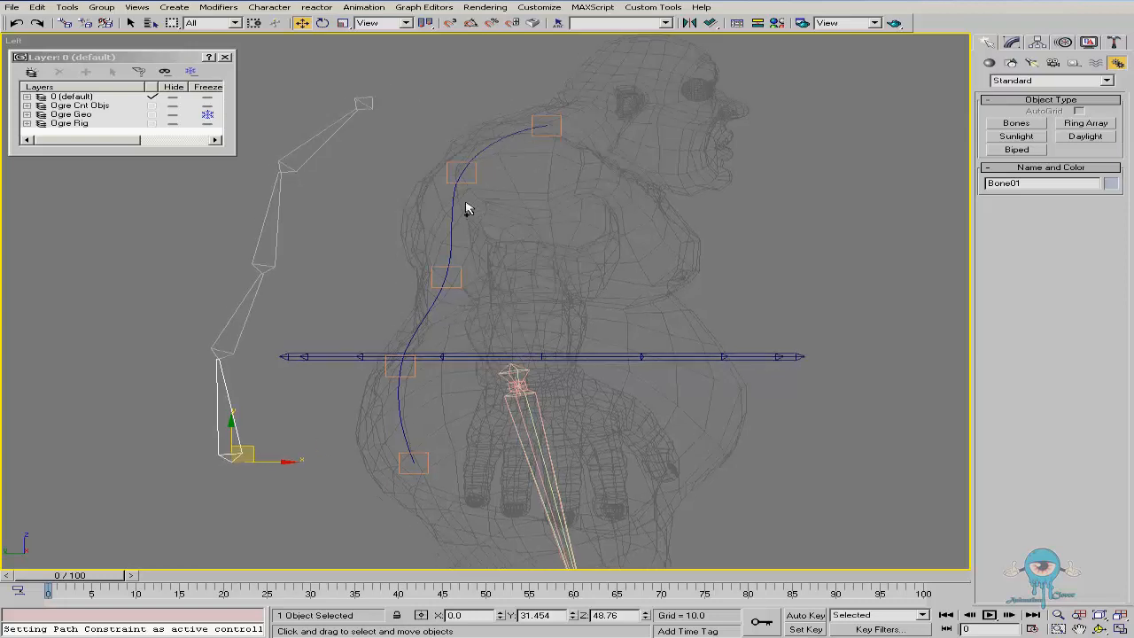
right_click(475, 261)
left_click(441, 148)
left_click(476, 93)
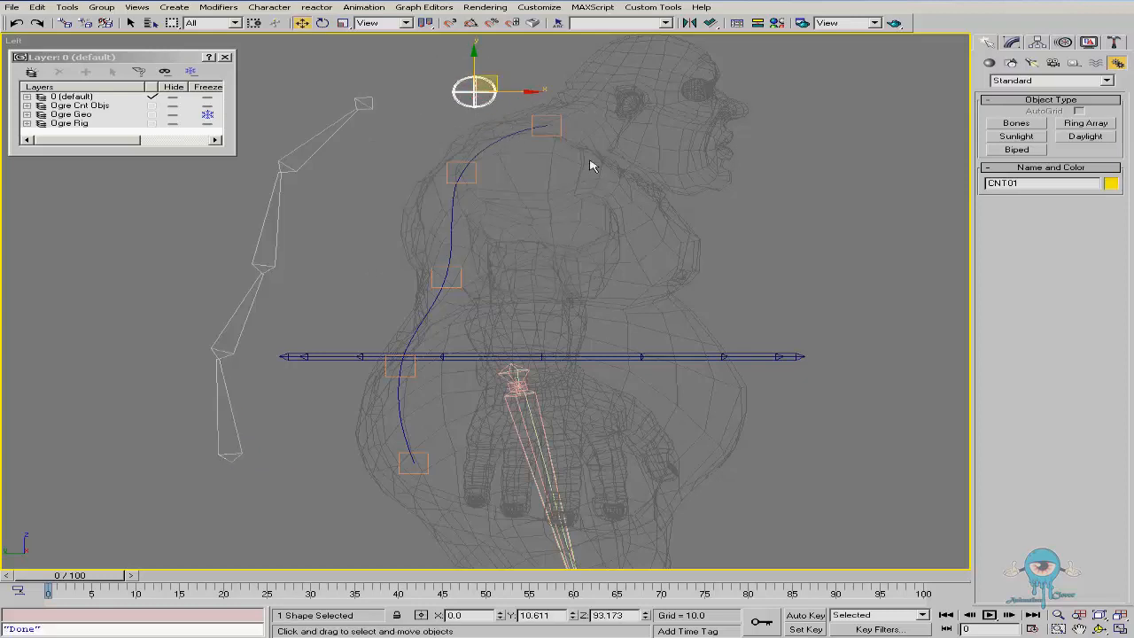
Clone the circular control into two more, placed at the mid back and at the hips
right_click(571, 184)
left_click(618, 209)
mouse_move(495, 76)
left_mouse_down("shift")
mouse_move(364, 270)
mouse_move(353, 339)
mouse_move(363, 466)
mouse_move(347, 447)
left_mouse_up("shift")
key("Return")
key("Return")
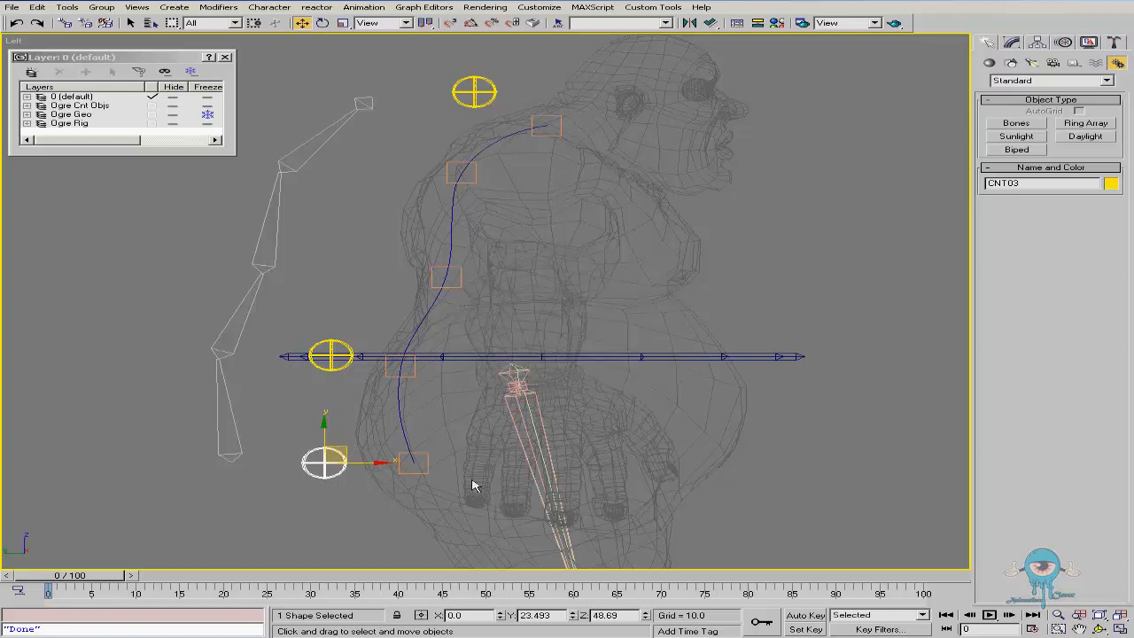
Orbit and zoom around the new controls to check their placement against the spline
key("ctrl+r")
left_click_drag(551, 335, 487, 301)
key("w")
key("ctrl+r")
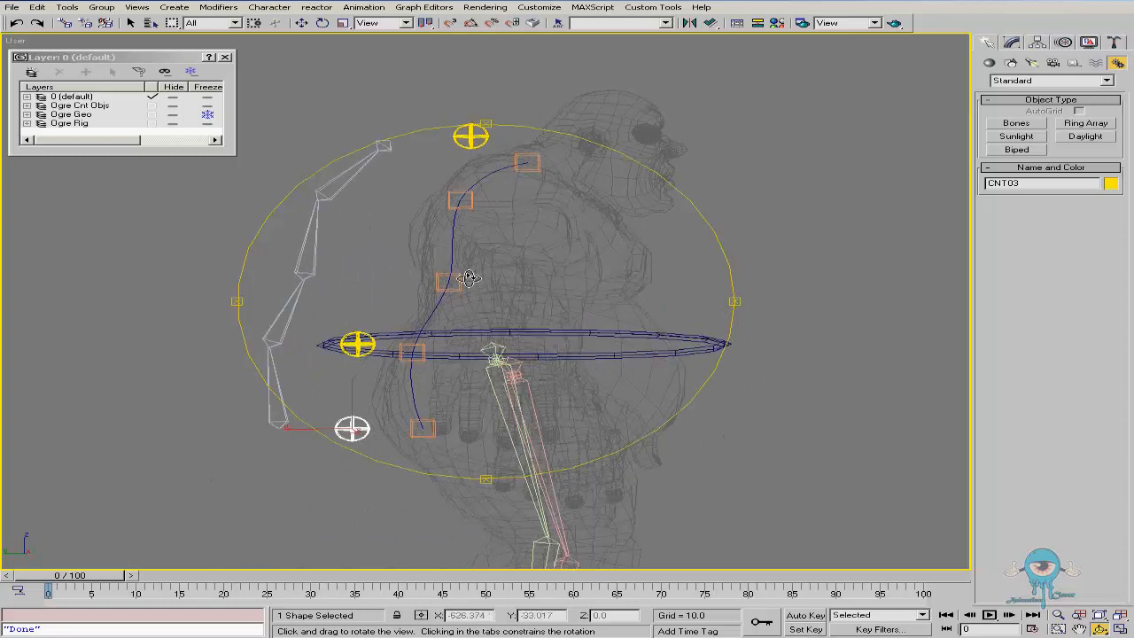
key("w")
key("l")
scroll(508, 487, "up", 8)
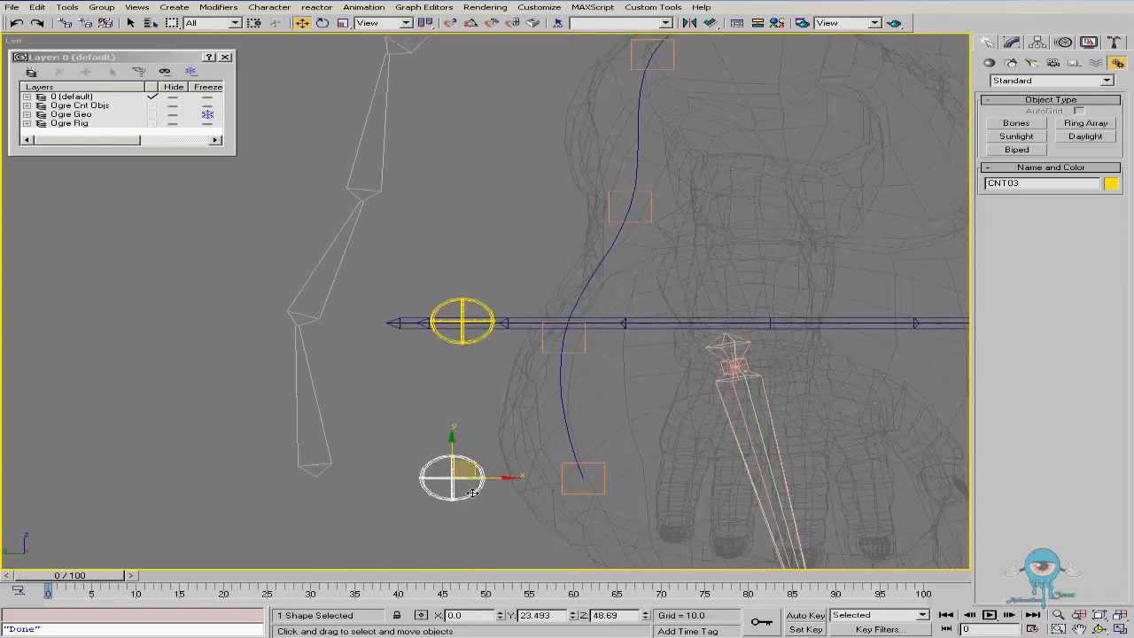
scroll(410, 426, "down", 4)
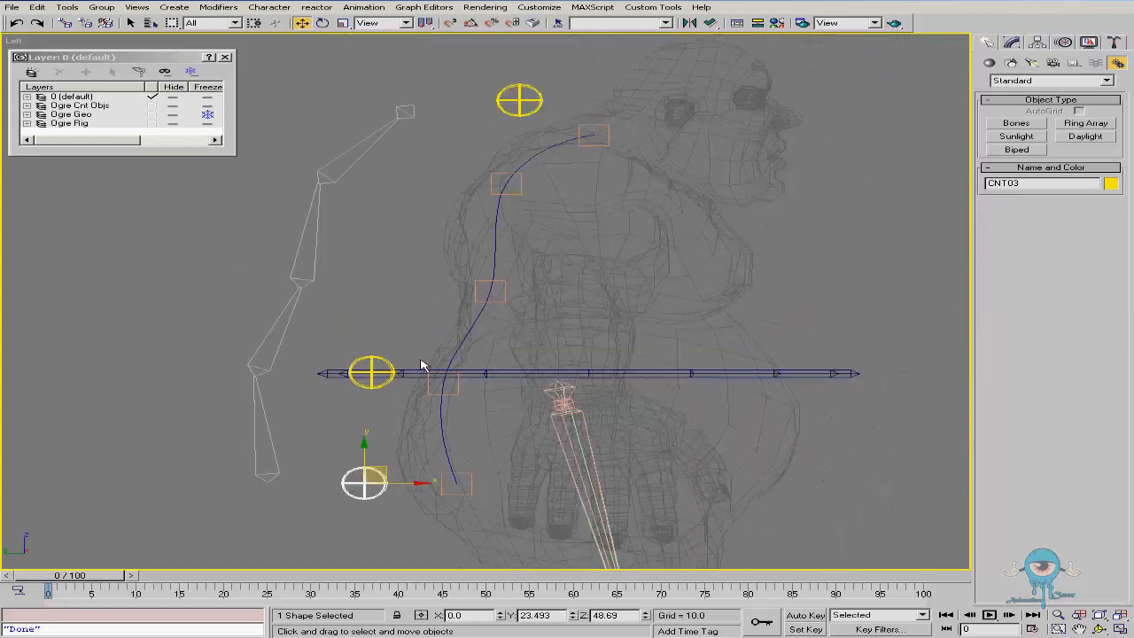
left_click(102, 7)
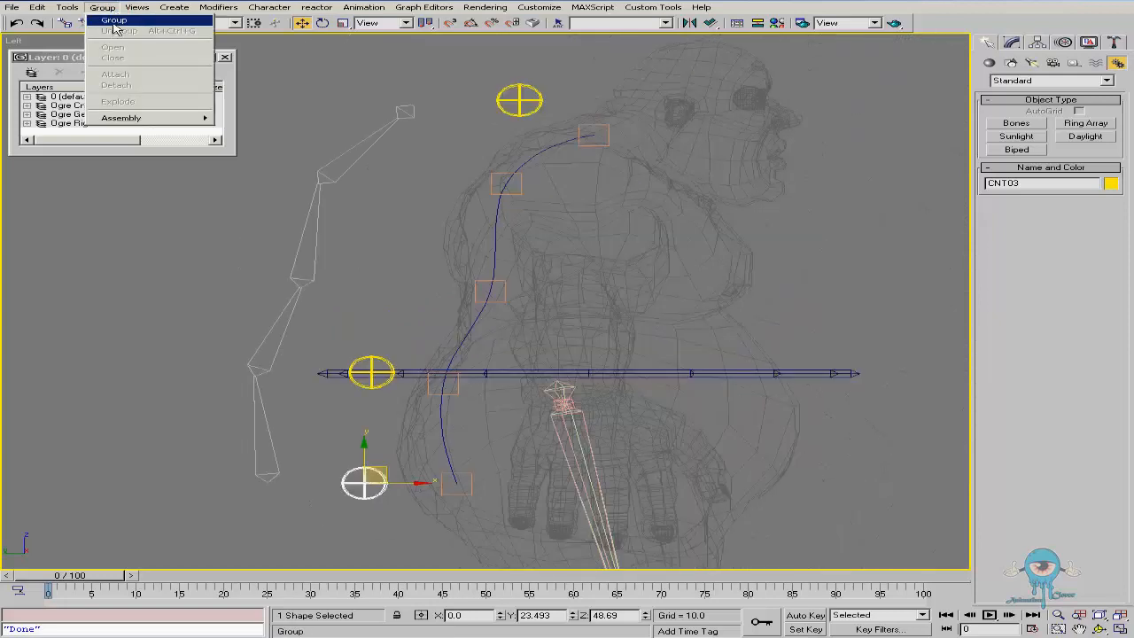
left_click(184, 0)
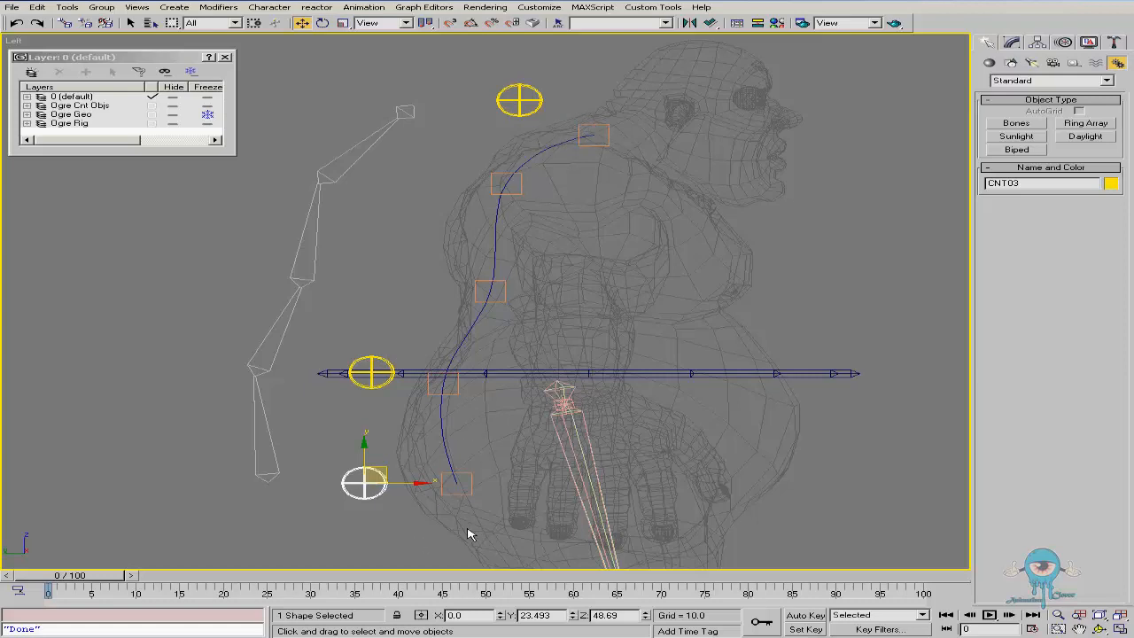
Select the spline helpers and the controls in turn to compare their positions
left_click(577, 133)
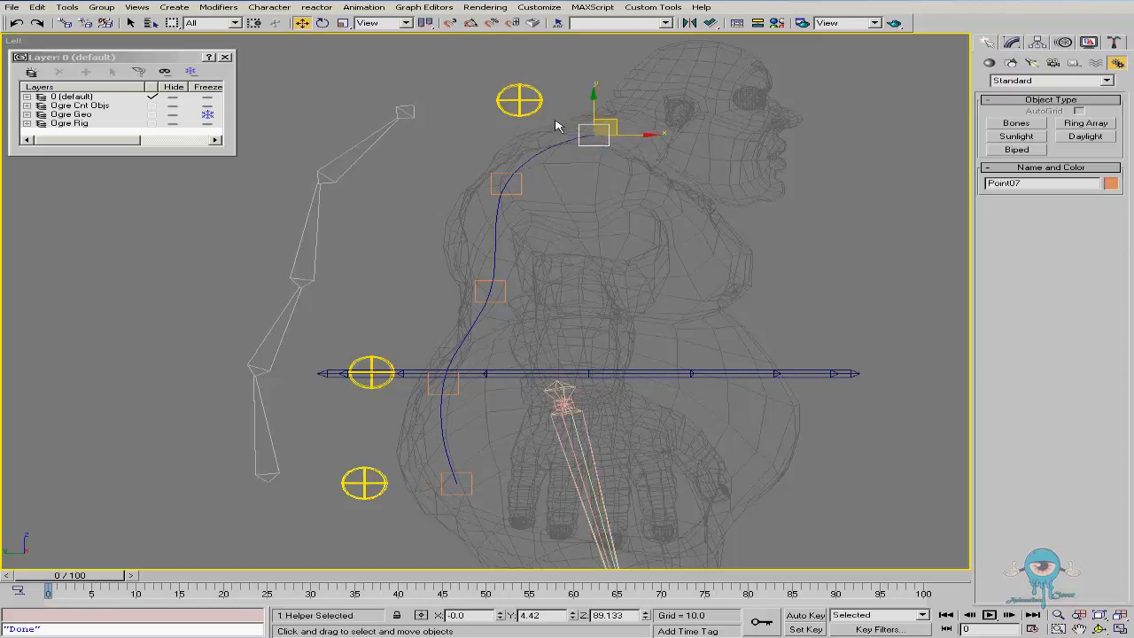
left_click(529, 106)
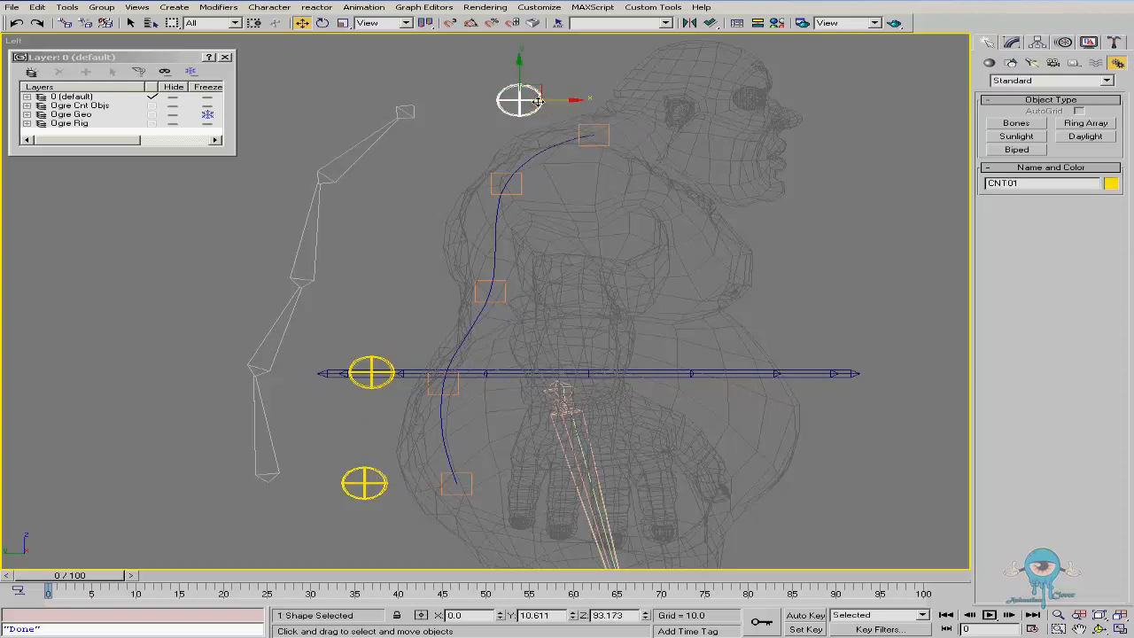
left_click(489, 290)
mouse_move(518, 282)
left_mouse_down()
mouse_move(537, 280)
mouse_move(518, 283)
left_mouse_up()
left_click(492, 179)
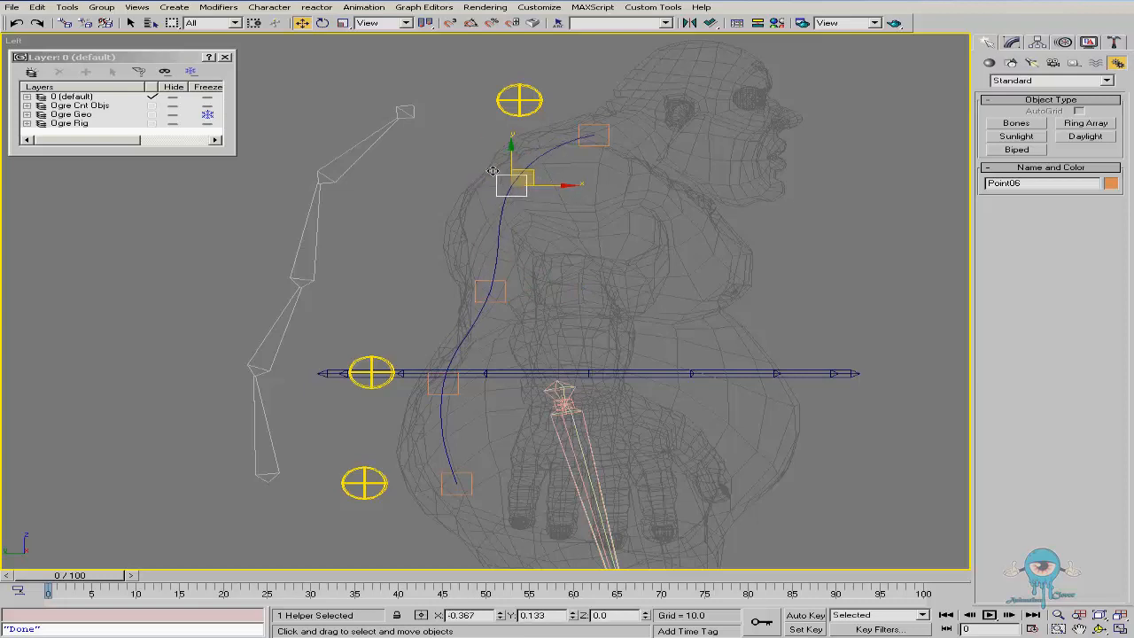
left_click(535, 99)
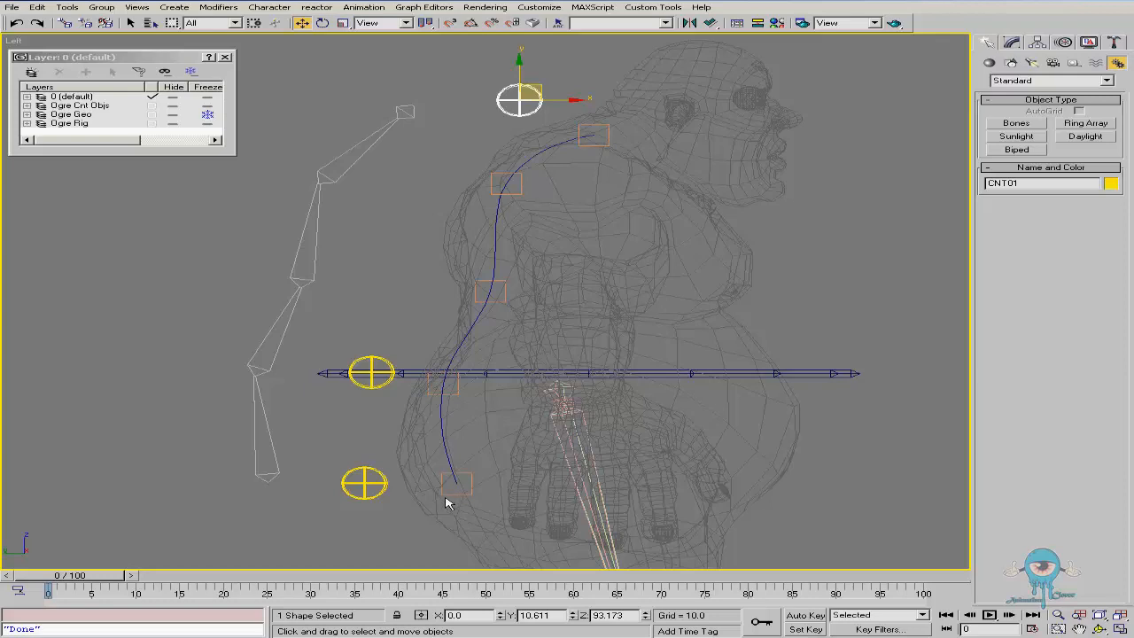
Align the hip control's pivot to the bottom knot helper's pivot on the X, Y and Z positions
left_click(385, 483)
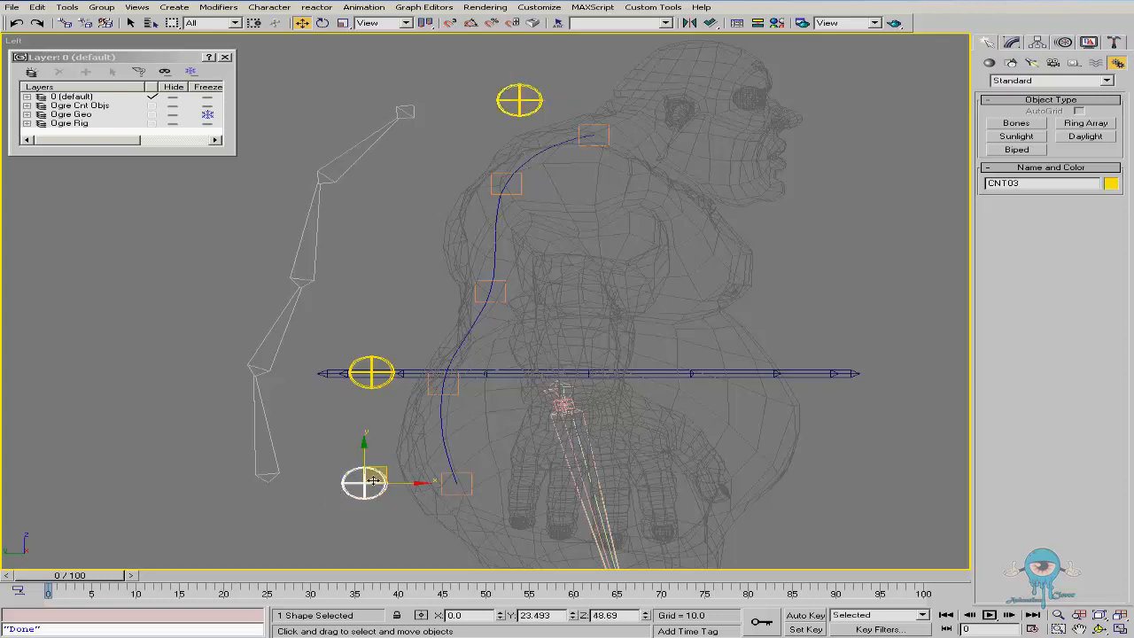
left_click(1040, 43)
left_click(1041, 120)
right_click(434, 423)
left_click(455, 395)
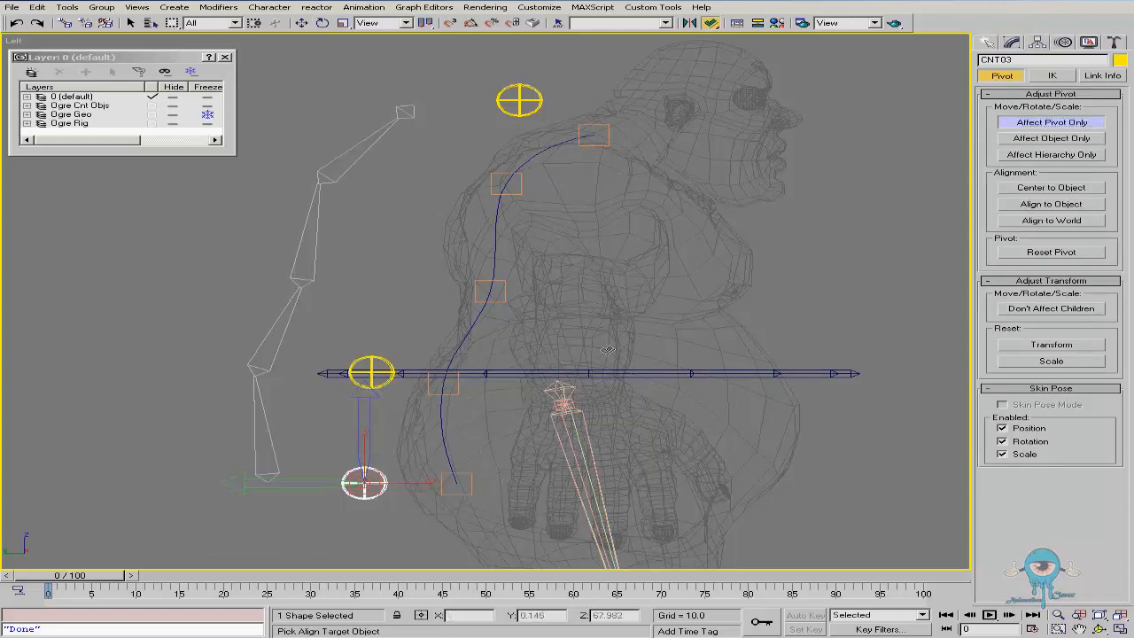
left_click(475, 481)
left_click(519, 248)
left_click(575, 246)
left_click(552, 304)
left_click(486, 304)
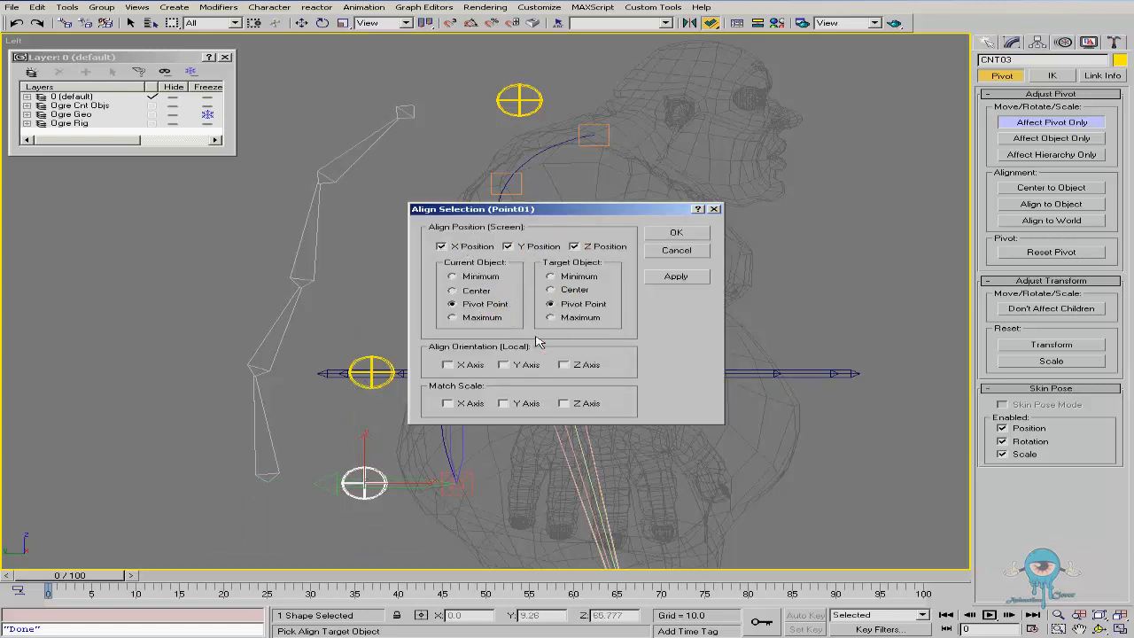
left_click(675, 235)
Align the mid-back control's pivot to the middle knot helper's pivot on all three position axes
left_click(371, 372)
key("alt+a")
left_click(483, 390)
left_click(461, 246)
left_click(525, 246)
left_click(585, 246)
left_click(675, 232)
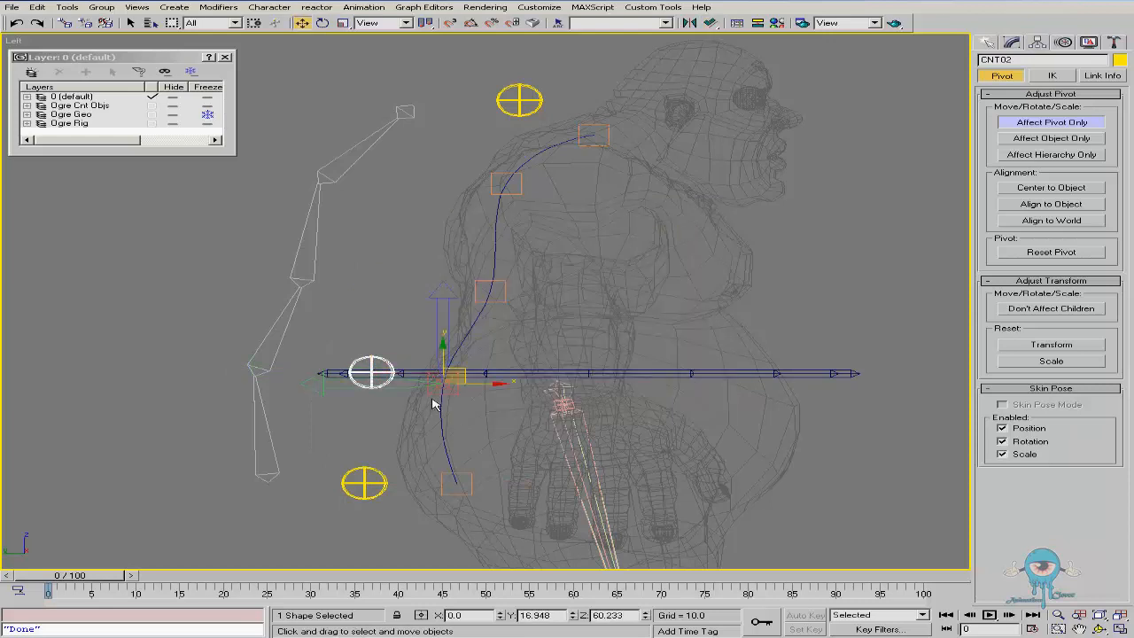
Align the top control's pivot to the top knot helper's pivot on all three position axes
left_click(519, 93)
right_click(543, 112)
left_click(581, 96)
left_click(582, 125)
left_click(489, 251)
left_click(548, 249)
left_click(577, 250)
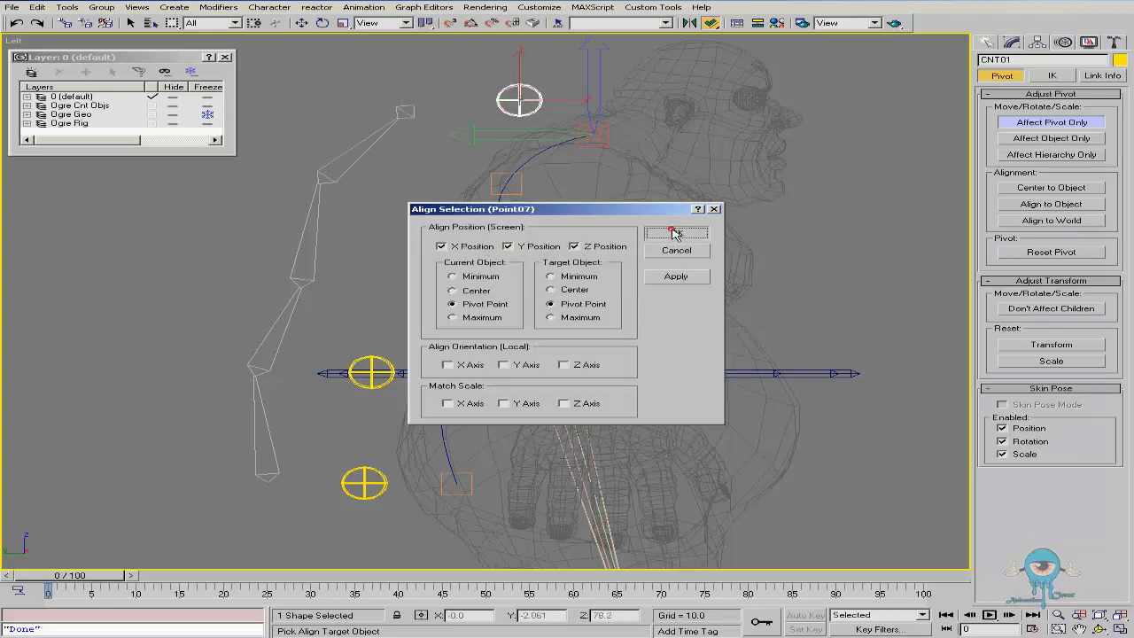
left_click(676, 232)
Leave pivot-only editing and link the top knot helper to the top circular control
left_click(1036, 121)
left_click(689, 158)
left_click(605, 144)
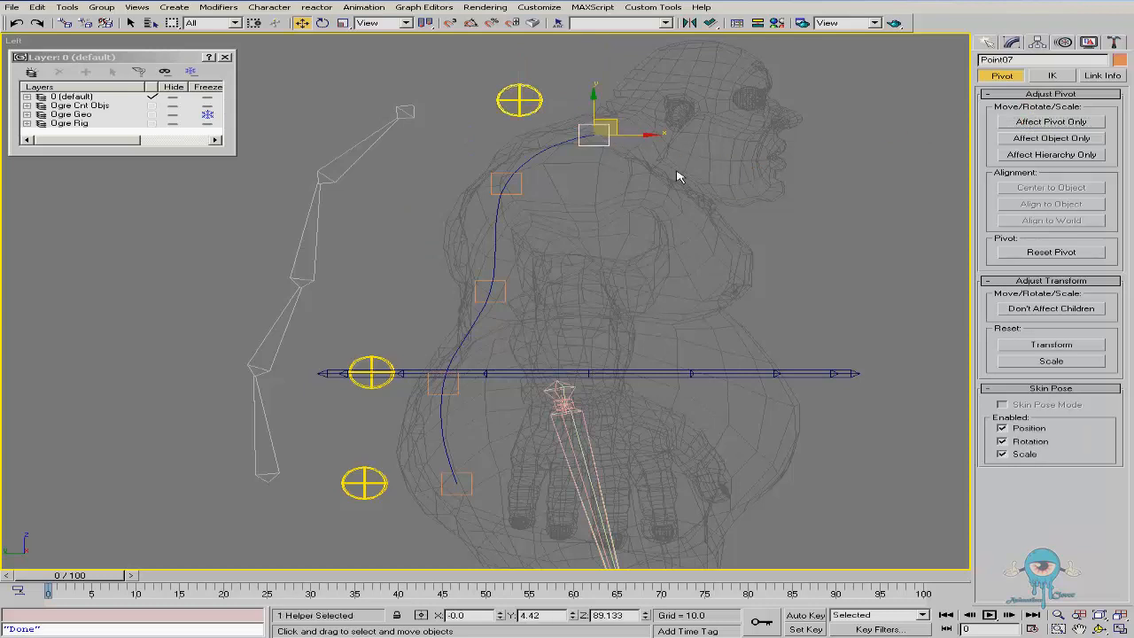
left_click(519, 101)
left_click(607, 146)
left_click(541, 102)
left_click(609, 147)
left_click(64, 22)
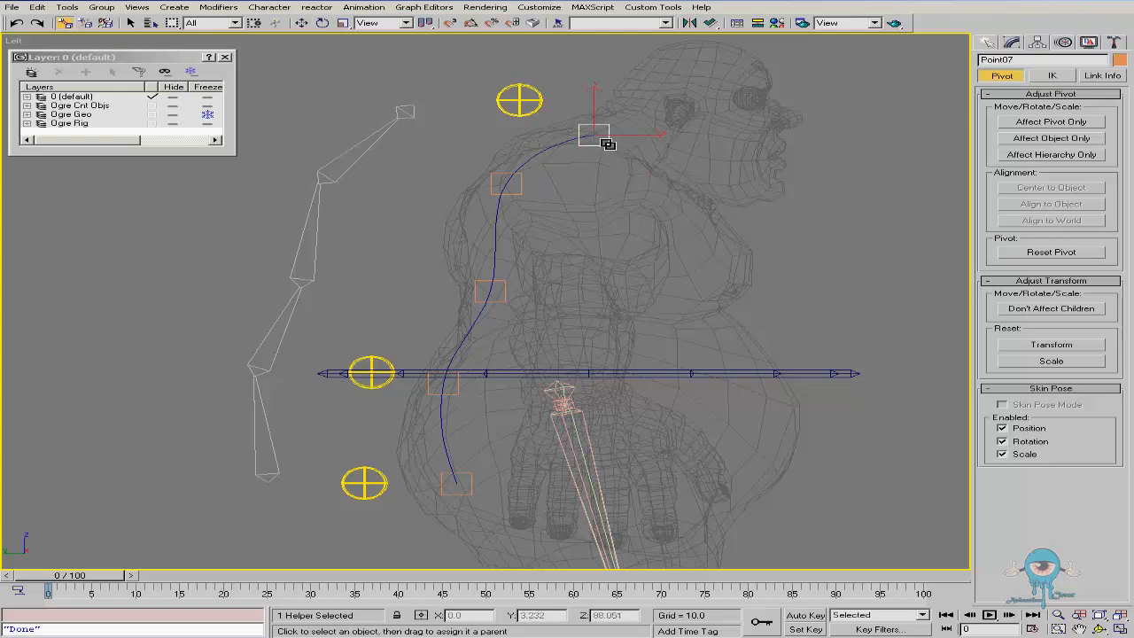
left_click_drag(608, 145, 539, 96)
Link the lower-middle and bottom knot helpers to the mid-back and hip controls respectively
left_click(456, 388)
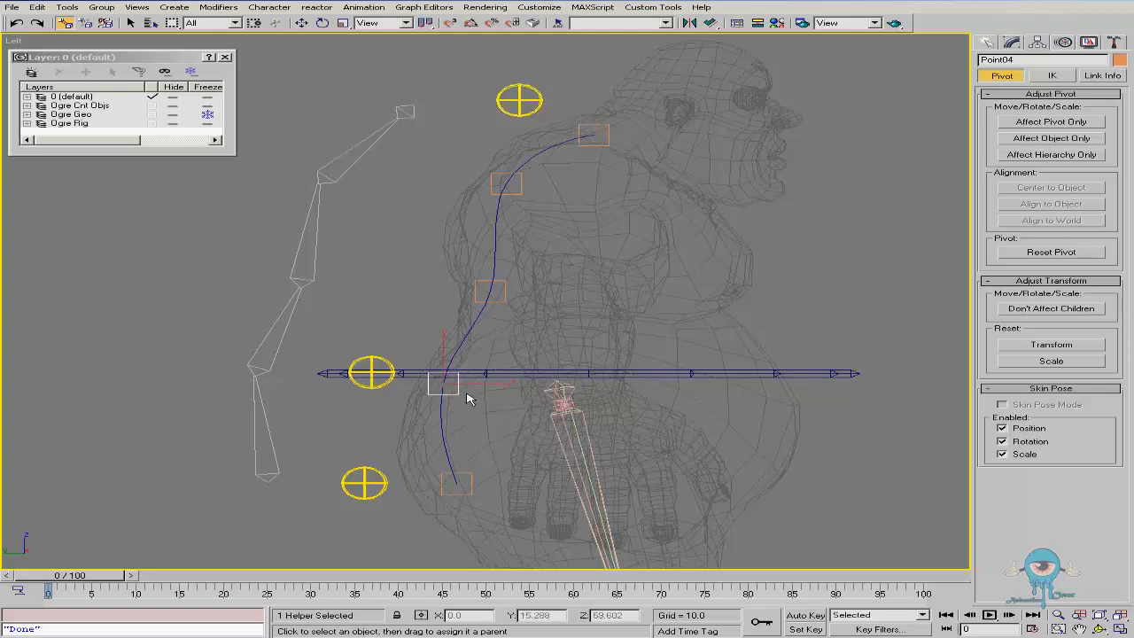
left_click_drag(451, 393, 373, 359)
left_click(453, 481)
left_click_drag(463, 476, 370, 478)
left_click_drag(477, 548, 476, 555)
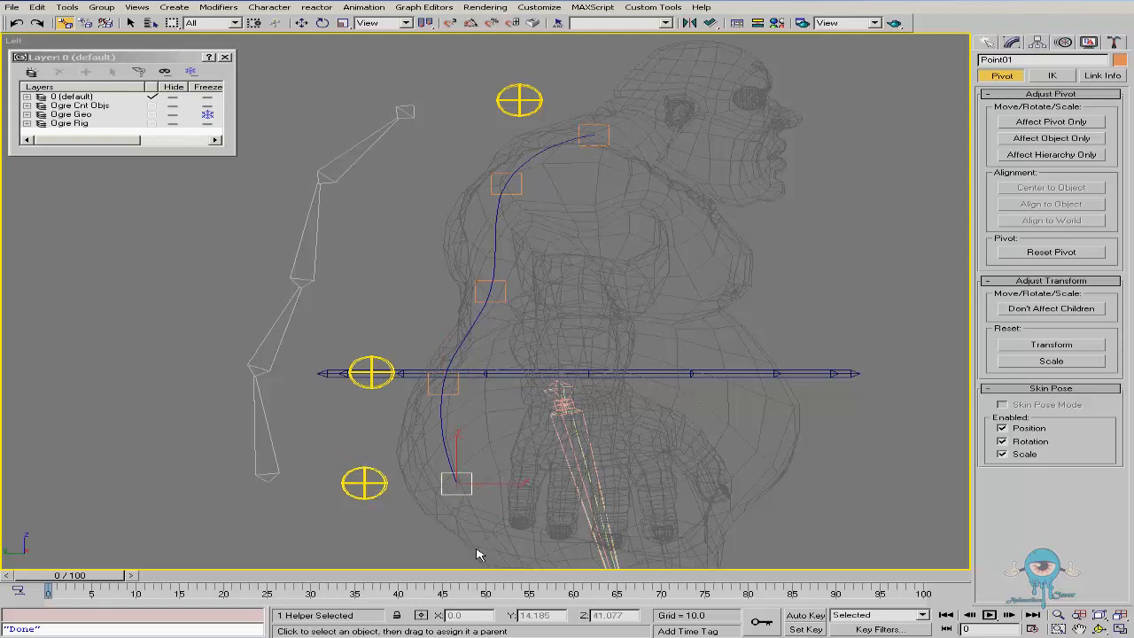
Test-move each circular control, cancelling each move, to check that its linked knot helper follows
right_click(370, 454)
left_click(354, 454)
left_click(374, 471)
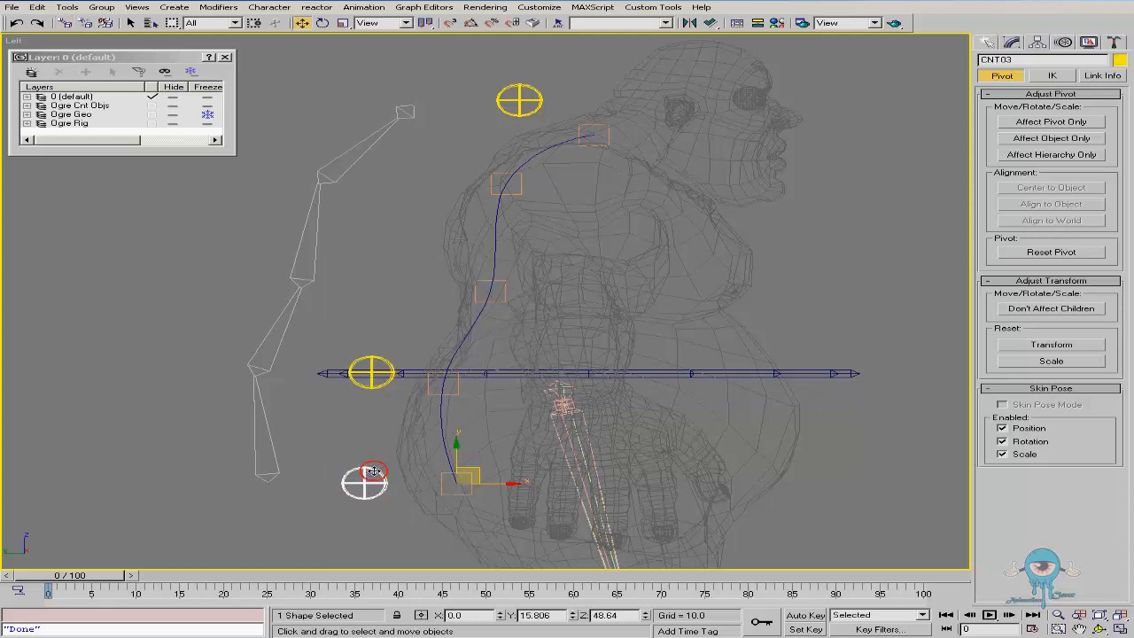
left_click_drag(476, 469, 434, 399)
right_click(434, 399)
left_click_drag(388, 363, 367, 329)
right_click(368, 329)
left_click_drag(544, 96, 575, 111)
right_click(575, 110)
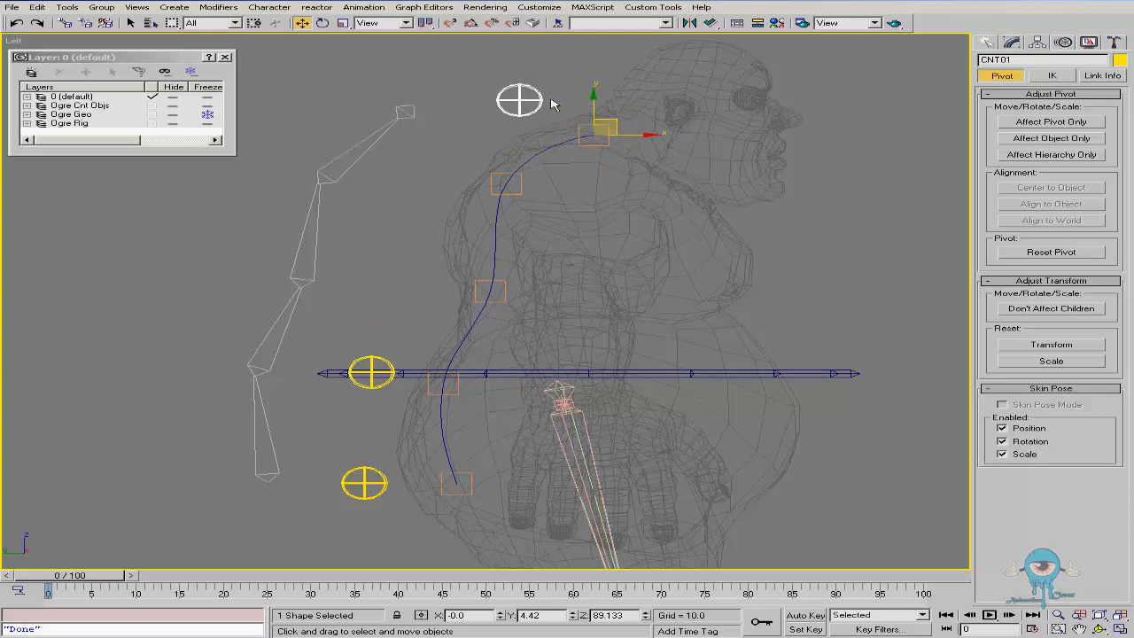
left_click_drag(538, 96, 481, 109)
right_click(482, 110)
left_click_drag(381, 356, 496, 309)
right_click(496, 309)
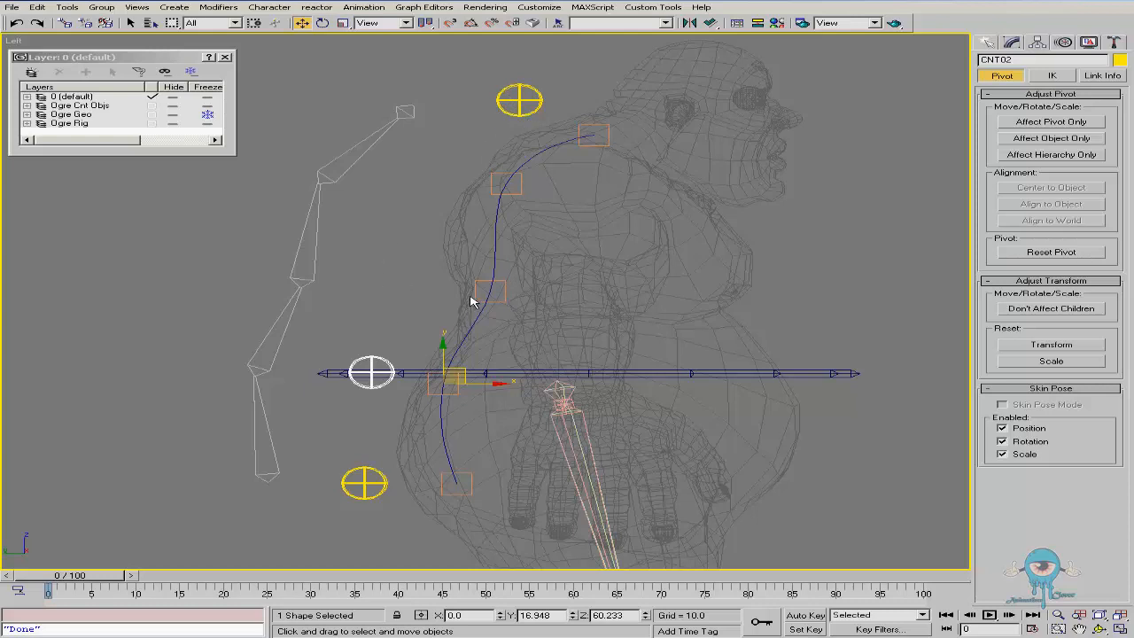
Test-move and rotate the mid-back control and the knot helper above it, cancelling each transform
right_click(381, 361)
left_click(413, 388)
mouse_move(468, 351)
left_mouse_down()
mouse_move(428, 340)
mouse_move(485, 354)
mouse_move(414, 337)
mouse_move(484, 357)
left_mouse_up()
right_click(485, 354)
right_click(484, 357)
left_click(476, 301)
right_click(500, 296)
left_click(524, 317)
left_click_drag(504, 274, 453, 267)
right_click(452, 267)
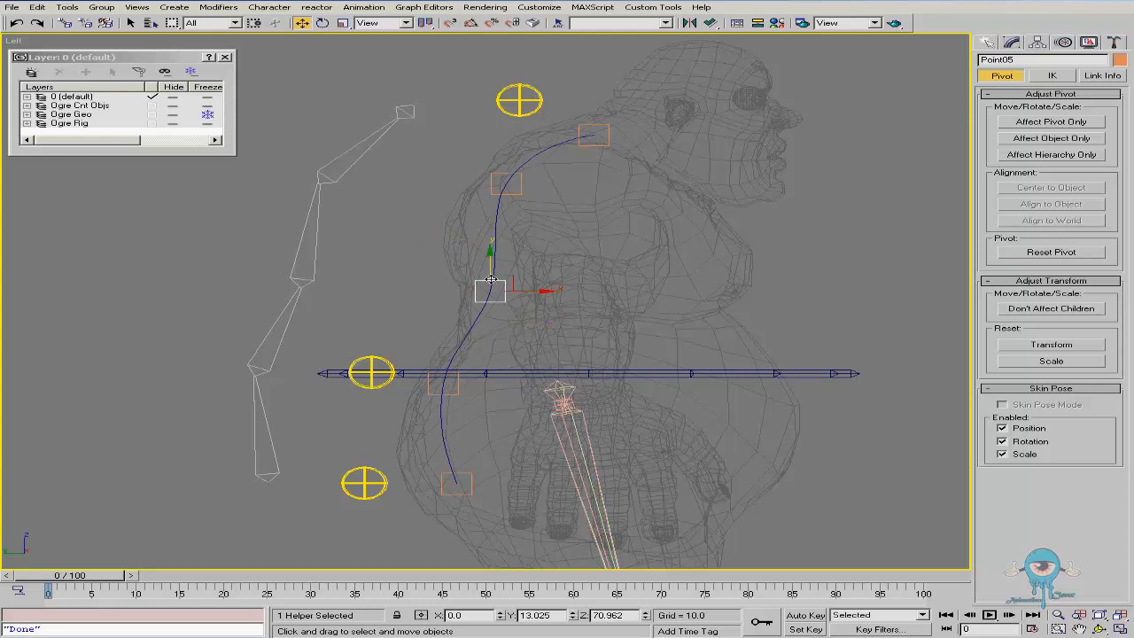
left_click(388, 362)
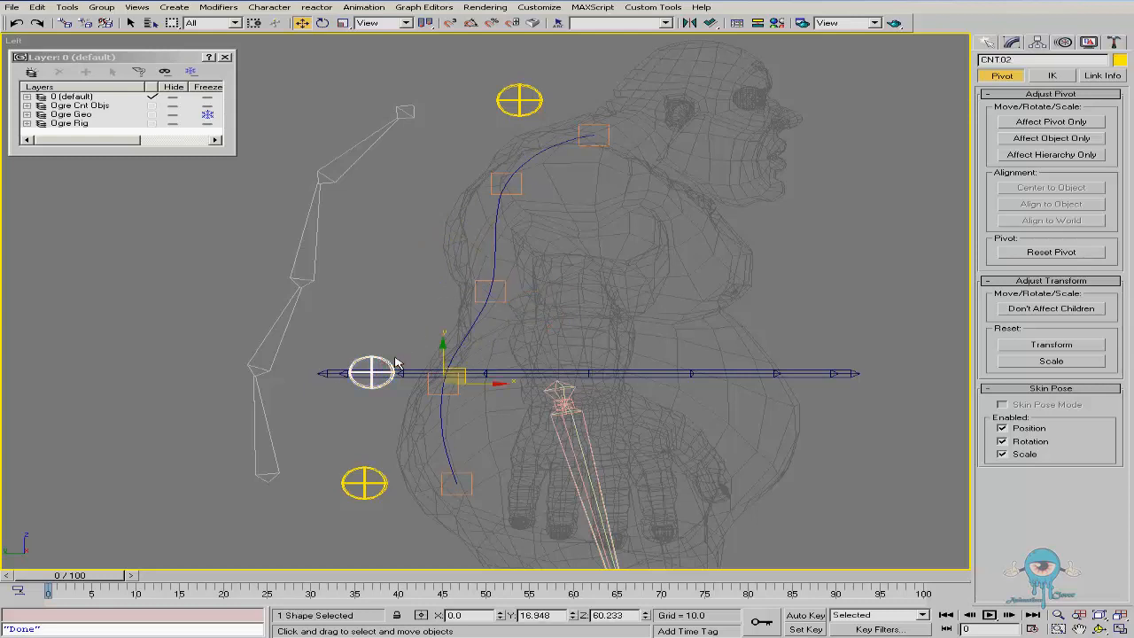
right_click(476, 288)
left_click(532, 325)
key("e")
left_click_drag(522, 239, 512, 196)
right_click(512, 196)
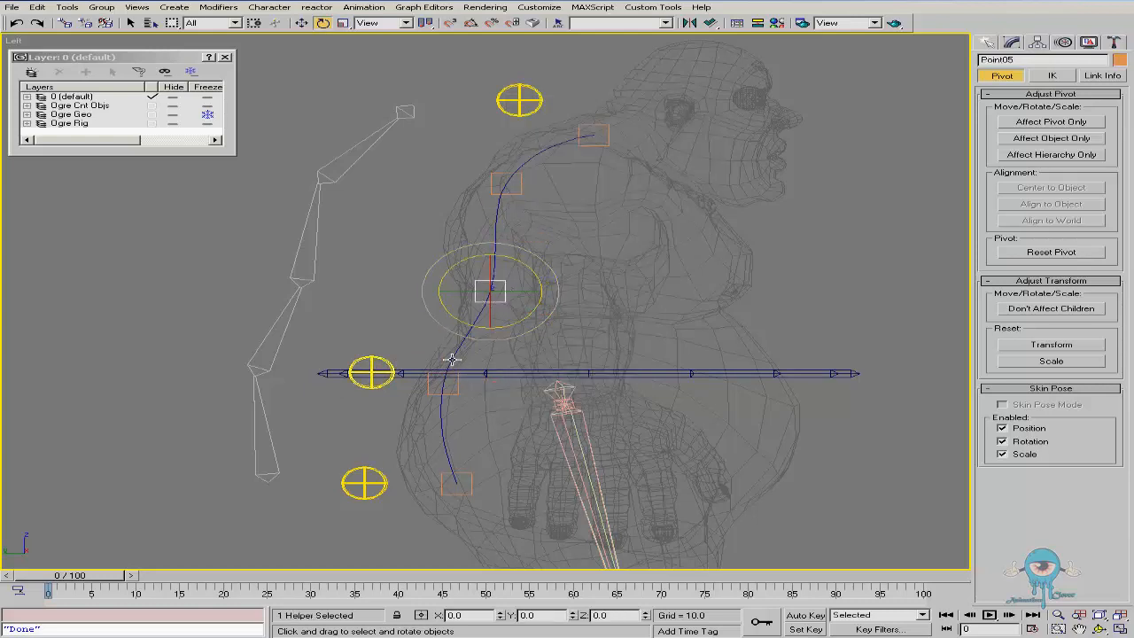
left_click(386, 360)
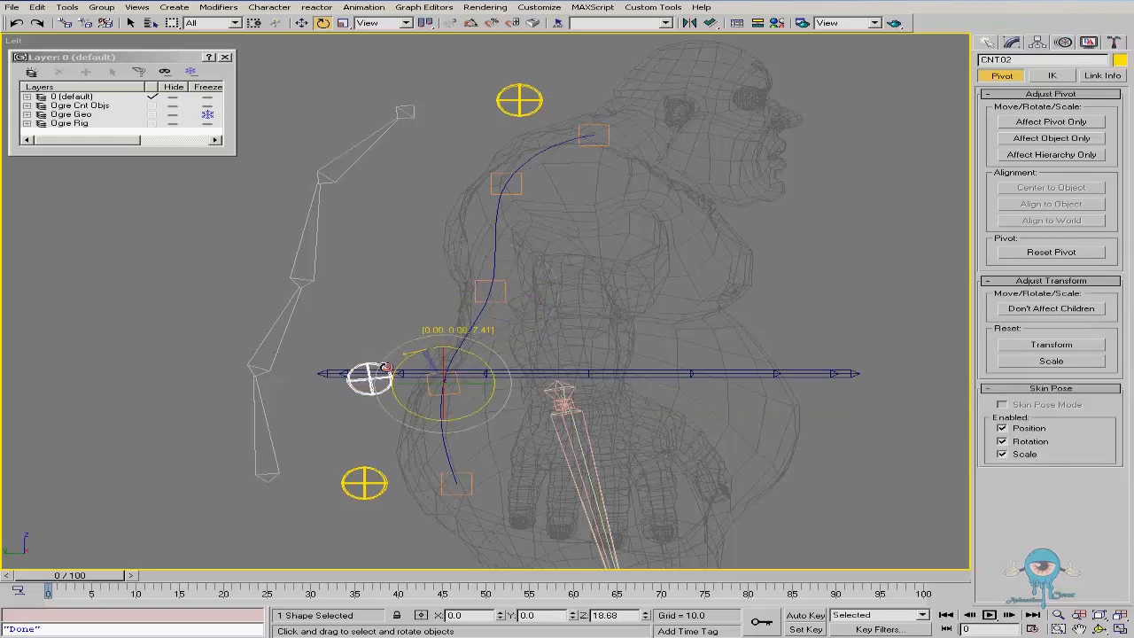
left_click(478, 301)
right_click(483, 299)
left_click(518, 332)
mouse_move(535, 286)
left_mouse_down()
mouse_move(497, 287)
mouse_move(535, 284)
left_mouse_up()
left_click(373, 363)
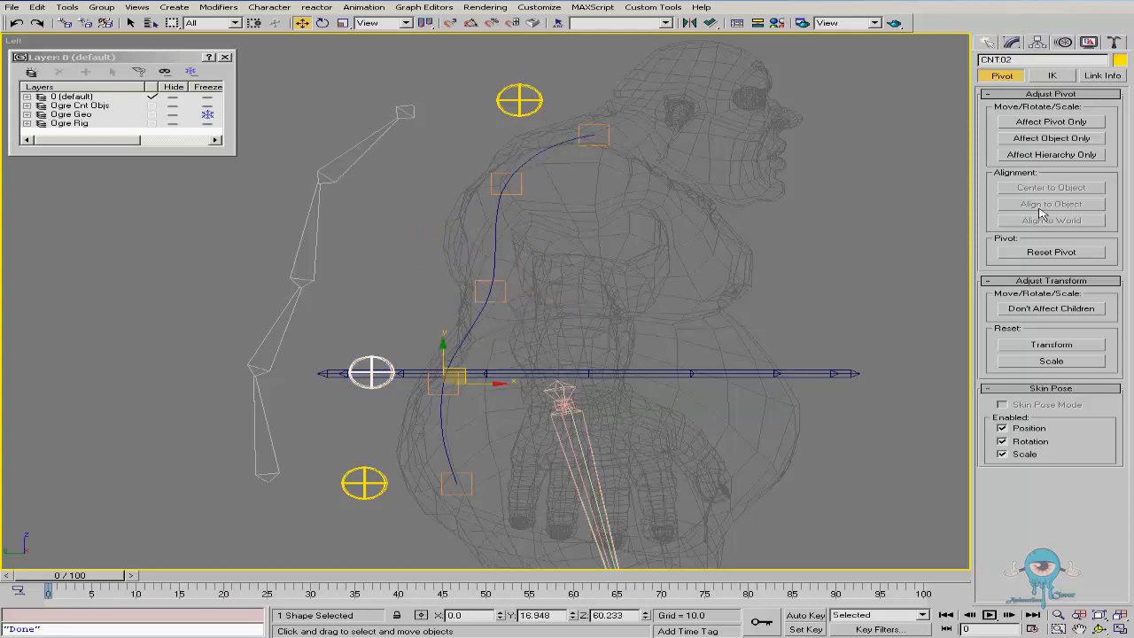
Create a point helper left of the spine and switch its display from Box to Cross
left_click(987, 42)
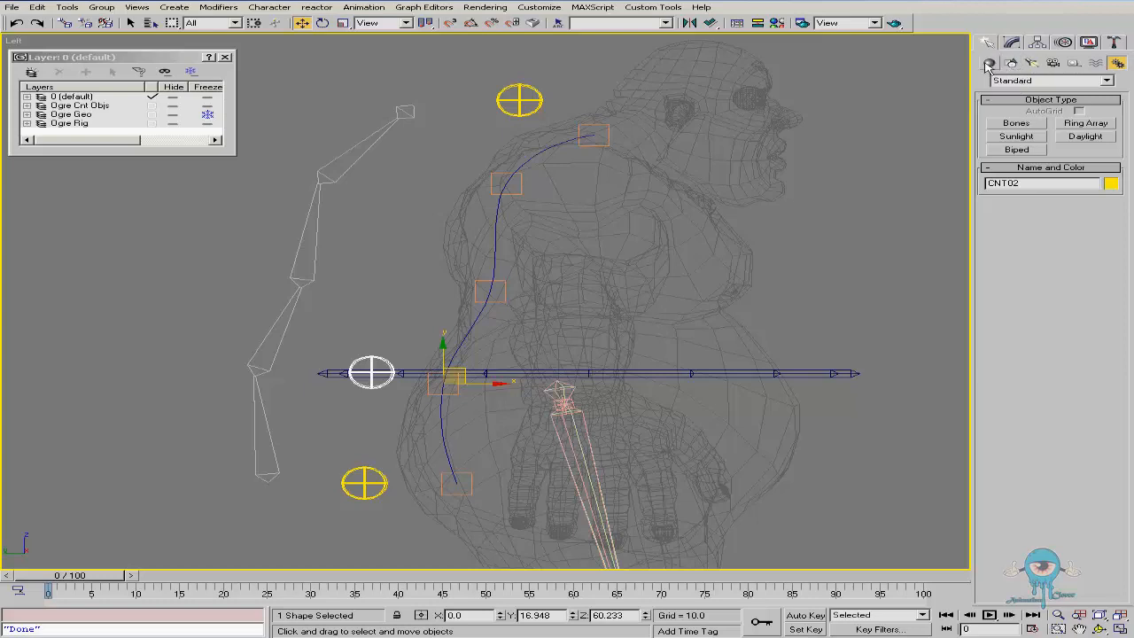
left_click(1073, 63)
left_click(1017, 138)
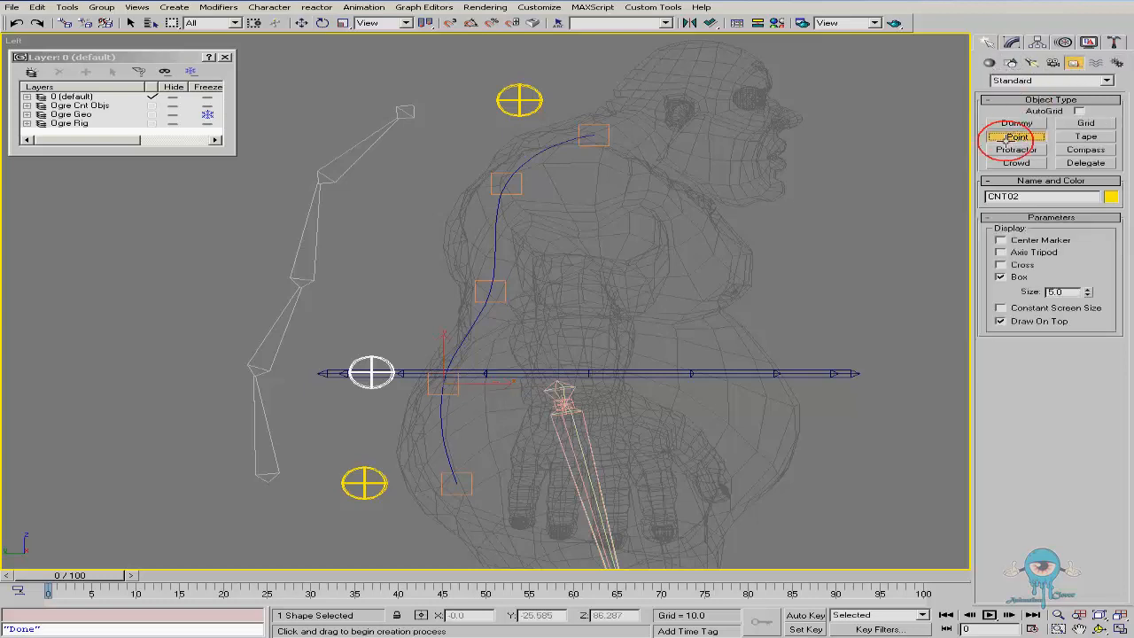
left_click(396, 293)
right_click(477, 310)
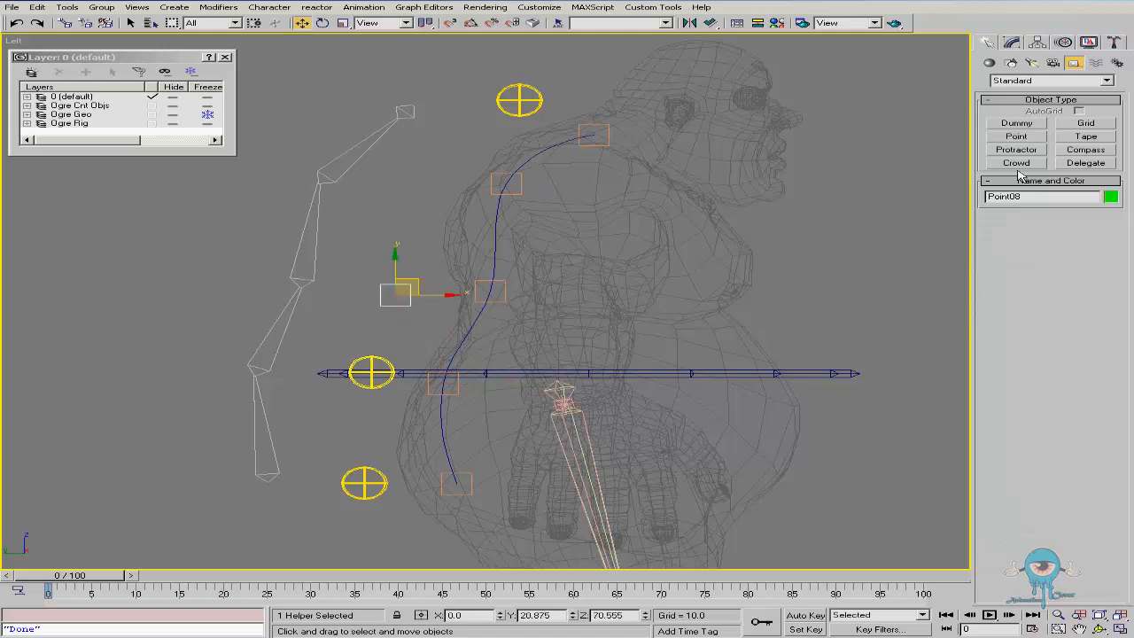
left_click(1010, 42)
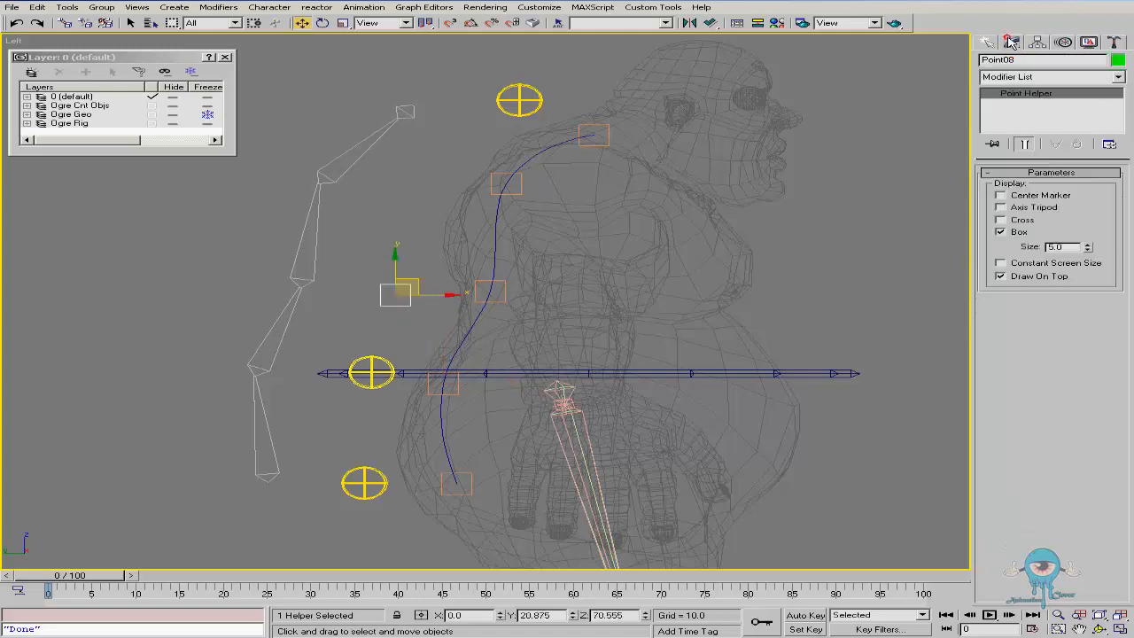
left_click(1002, 233)
left_click(1012, 220)
Reset the new point helper's rotation to 0 on all three axes
left_click_drag(417, 282, 418, 260)
right_click(403, 264)
left_click(302, 282)
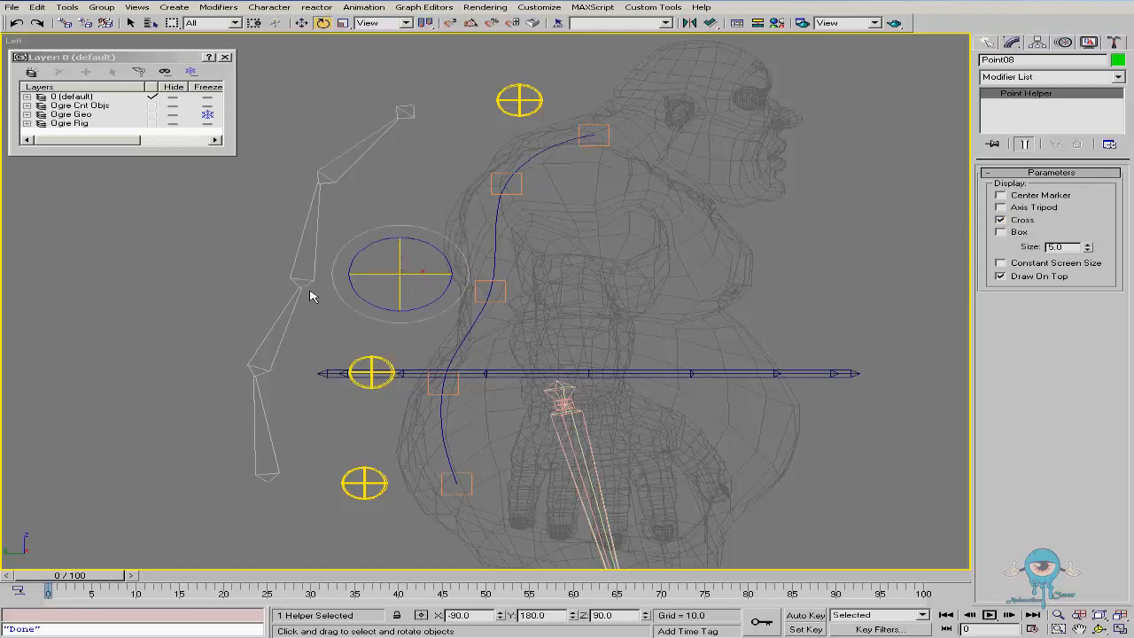
right_click(321, 24)
right_click(140, 75)
right_click(140, 61)
right_click(142, 89)
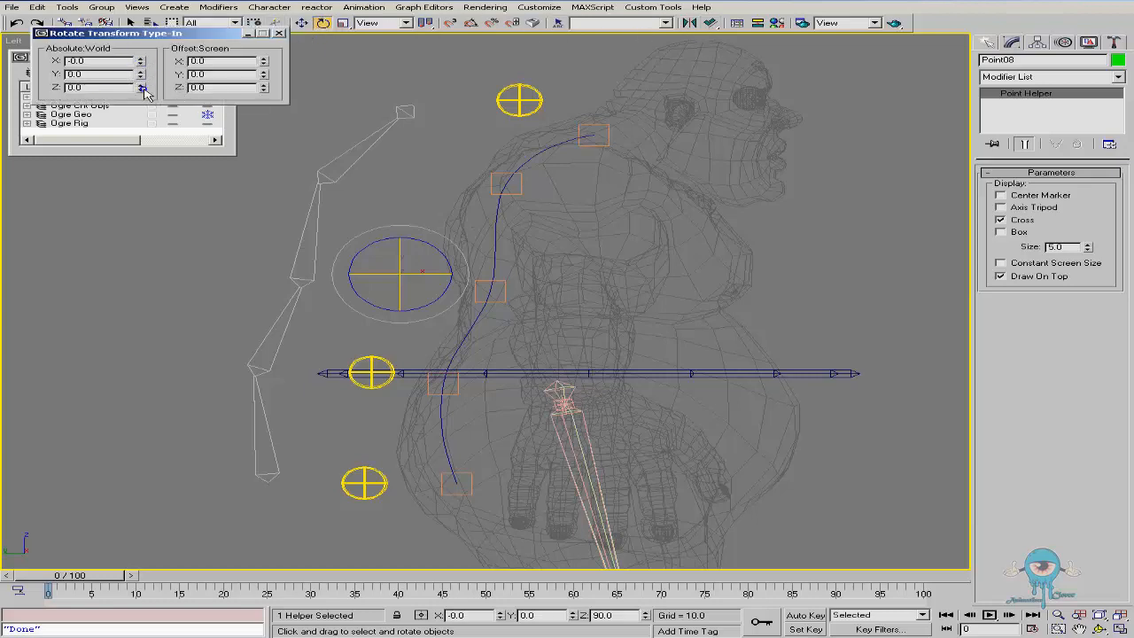
left_click(279, 34)
Clone the cross point helper and place the copy near the upper spine knot
left_click(417, 189)
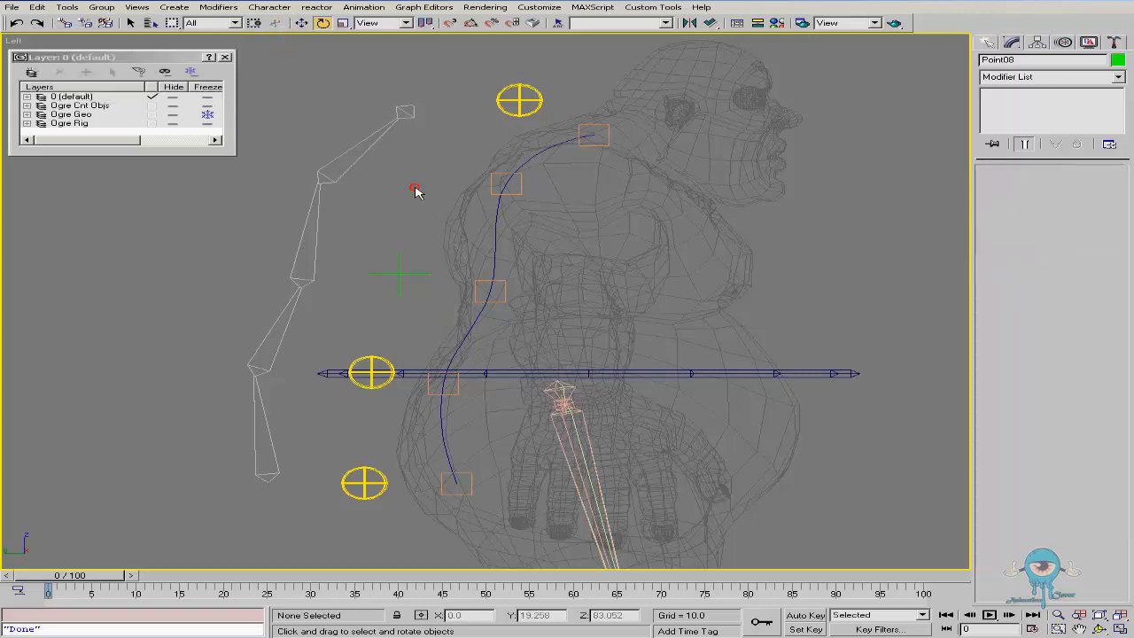
left_click(396, 275)
right_click(432, 278)
left_click(455, 299)
mouse_move(413, 262)
left_mouse_down()
mouse_move(426, 235)
mouse_move(403, 274)
mouse_move(430, 238)
mouse_move(454, 146)
mouse_move(458, 155)
left_mouse_up()
left_click(505, 369)
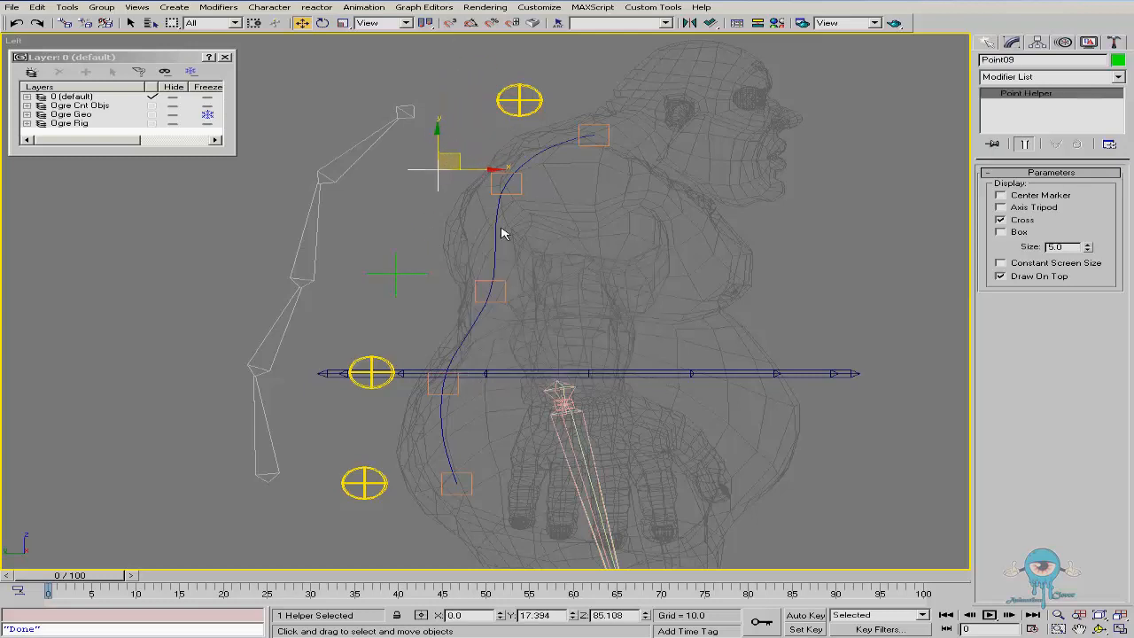
Link the lower cross helper to the mid-back circular control
left_click(64, 22)
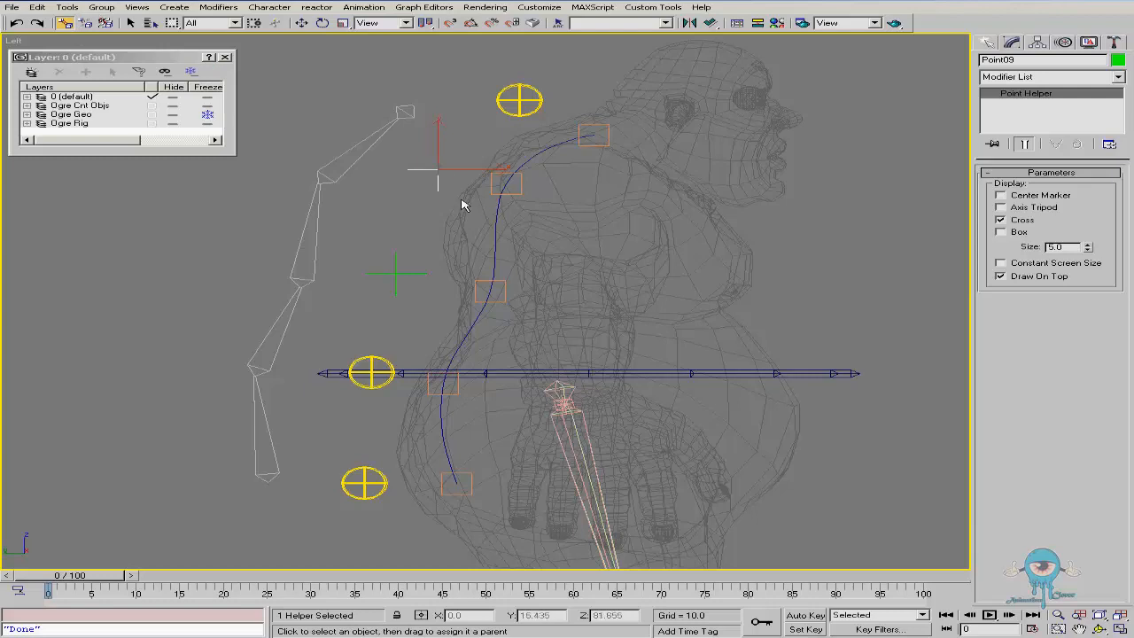
left_click(398, 273)
left_click_drag(392, 271, 380, 361)
right_click(380, 358)
Test-rotate the mid-back and top controls, cancelling each rotation
left_click(407, 372)
right_click(432, 376)
left_click(464, 407)
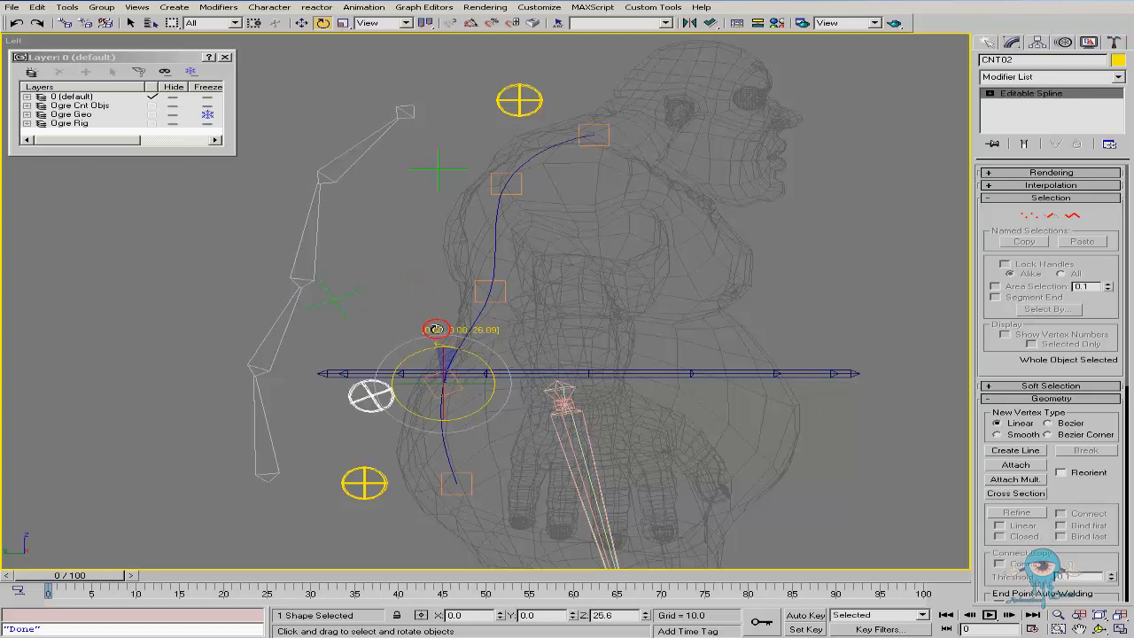
left_click(502, 89)
left_click_drag(536, 141, 534, 117)
right_click(534, 117)
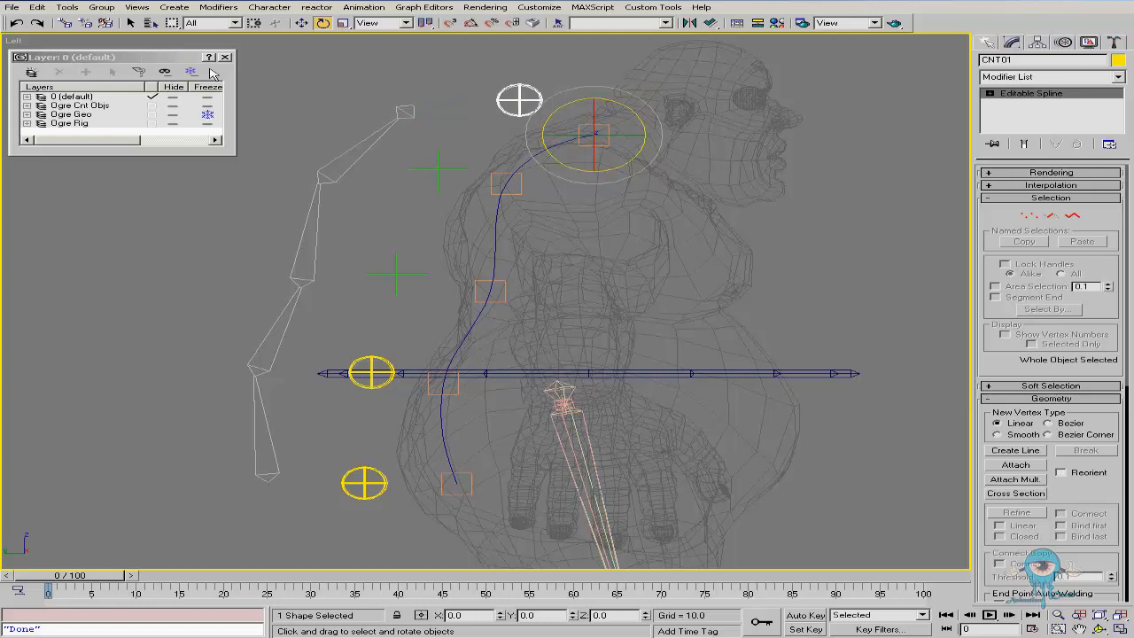
Create another point helper beside the upper cross helper near the upper spine knot
left_click(988, 41)
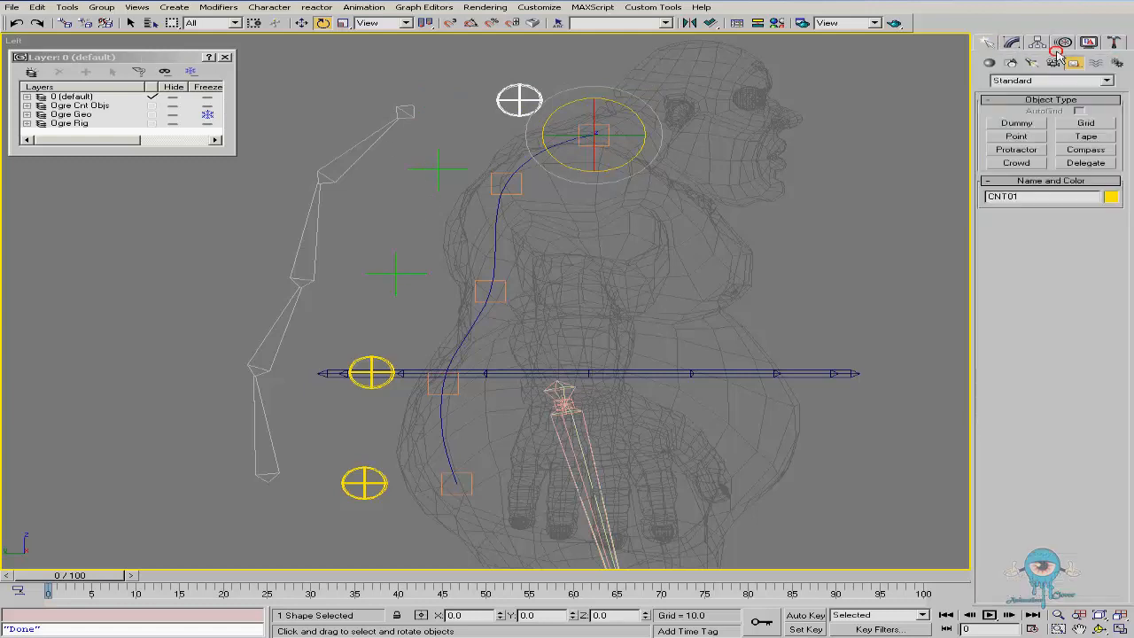
left_click(1019, 139)
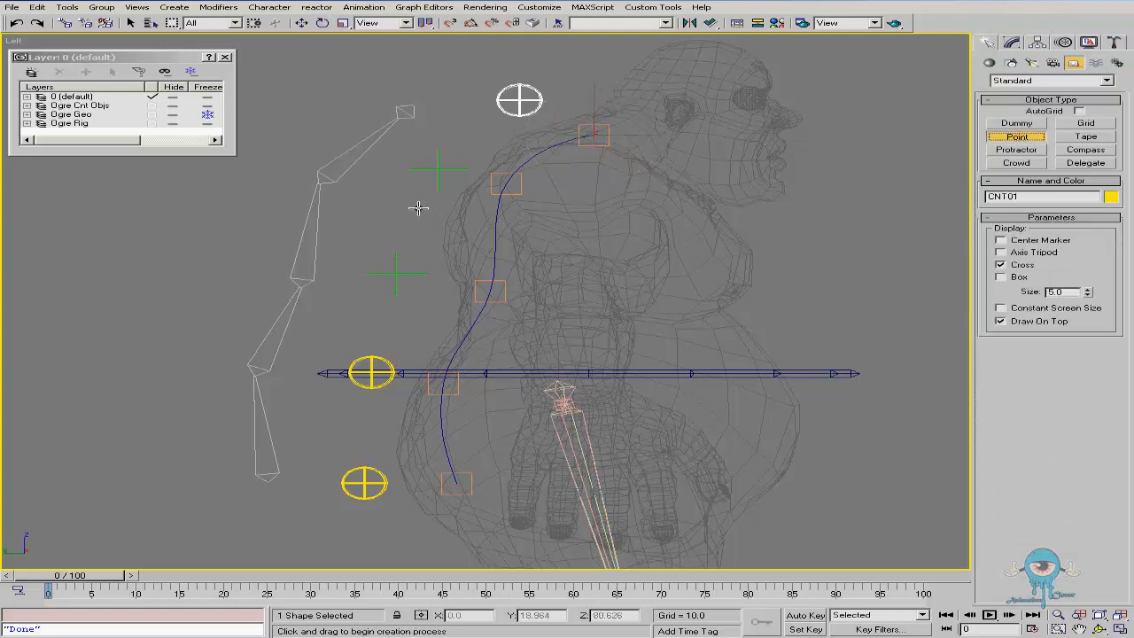
right_click(436, 173)
left_click(436, 171)
right_click(447, 187)
left_click(496, 196)
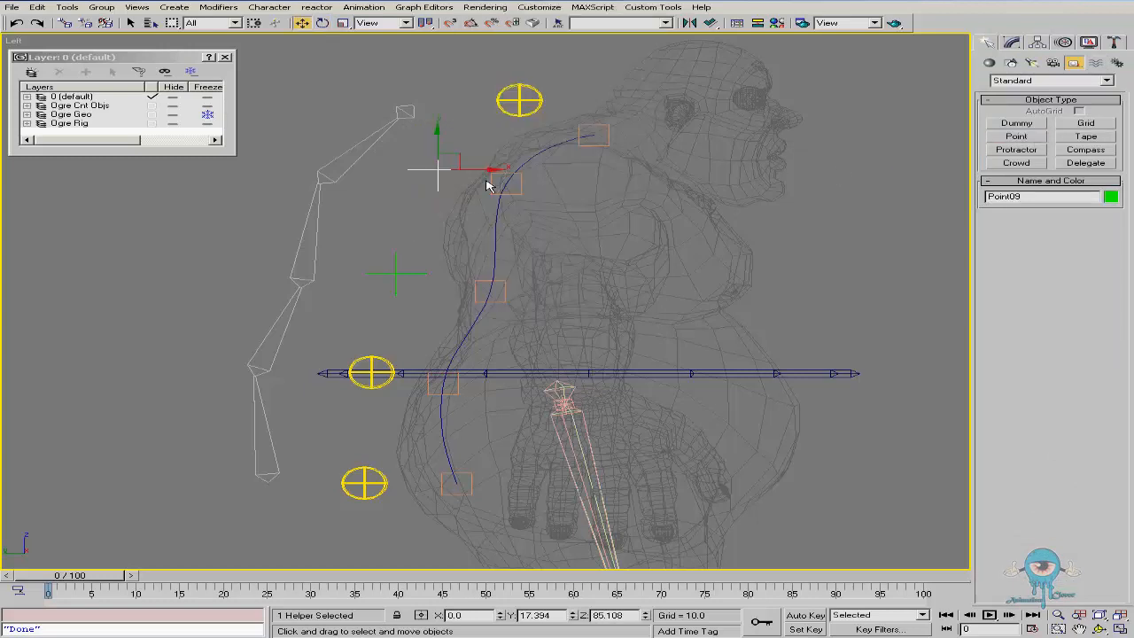
left_click_drag(457, 152, 448, 173, "shift")
key("Return")
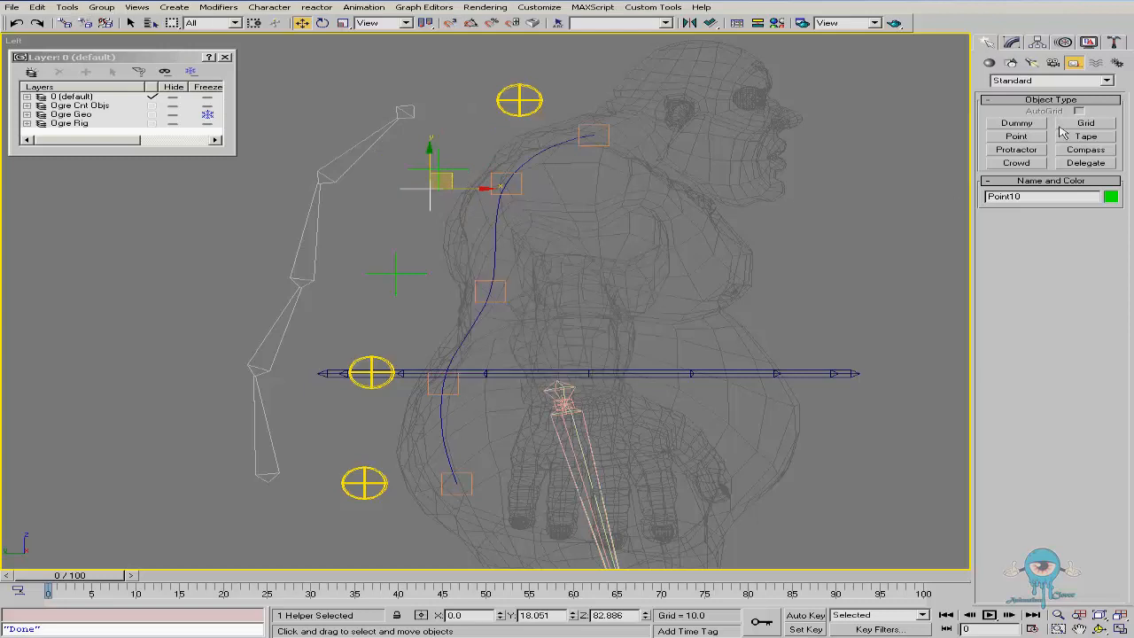
Set the new point helper's display to Center Marker and Box with a size of 3
left_click(1011, 41)
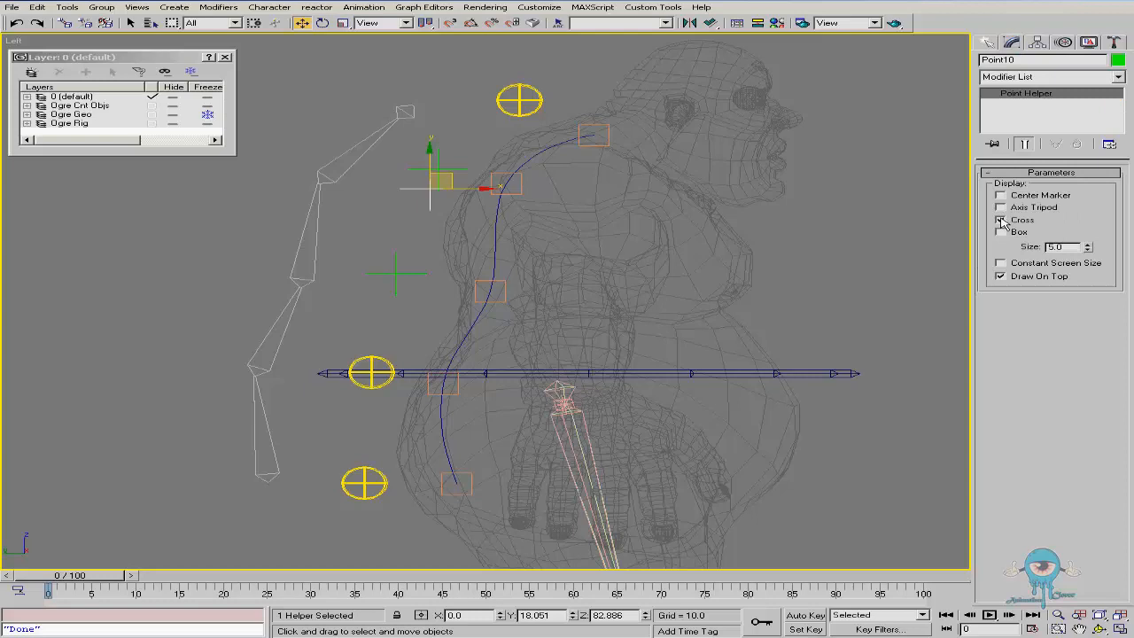
left_click(1000, 219)
left_click(1000, 195)
left_click(1002, 232)
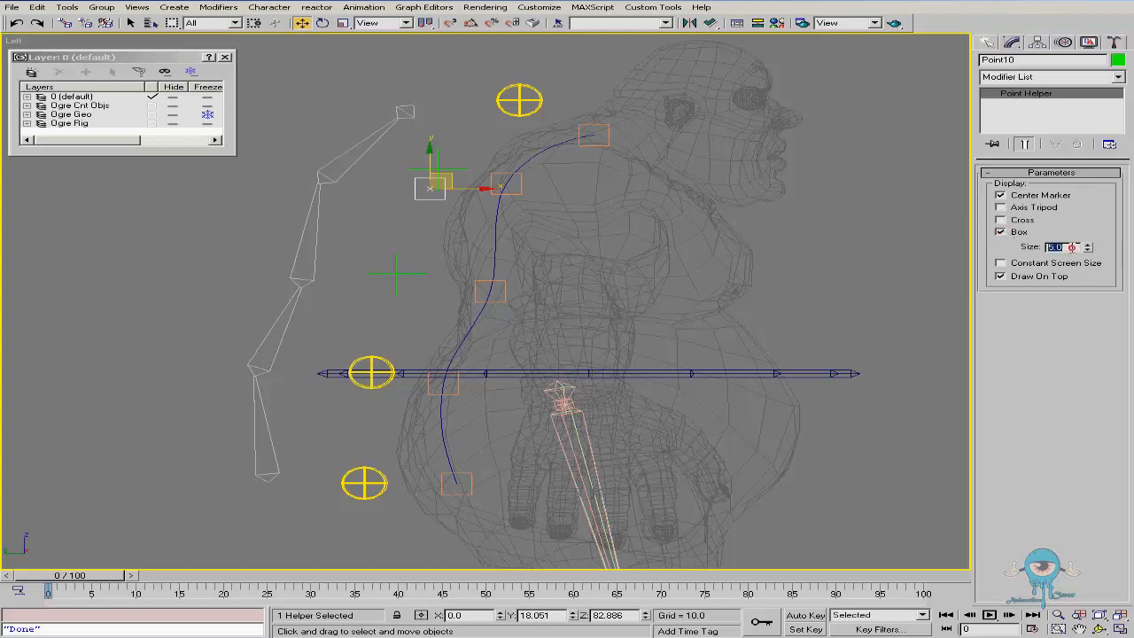
type("3")
key("Return")
scroll(416, 211, "up", 4)
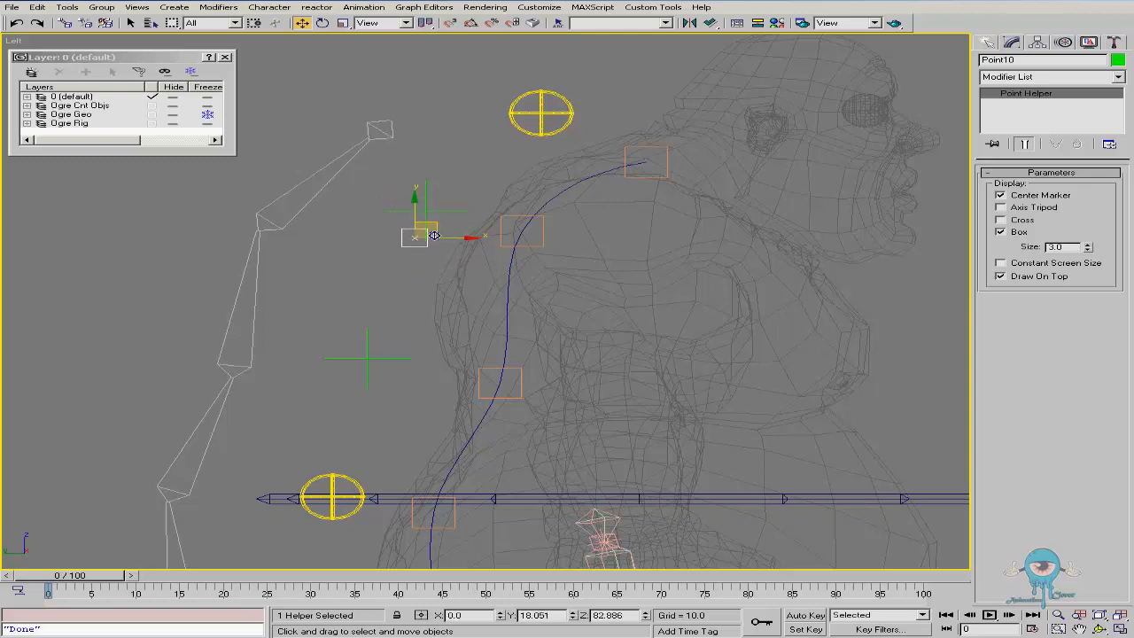
left_click(427, 219)
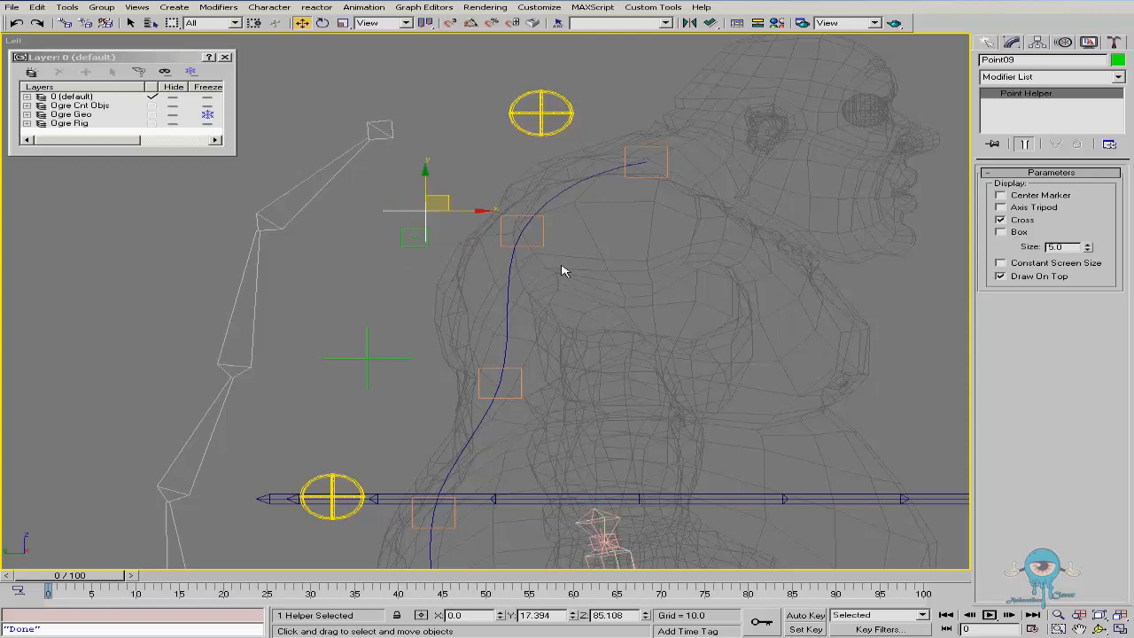
left_click(542, 245)
left_click(416, 239)
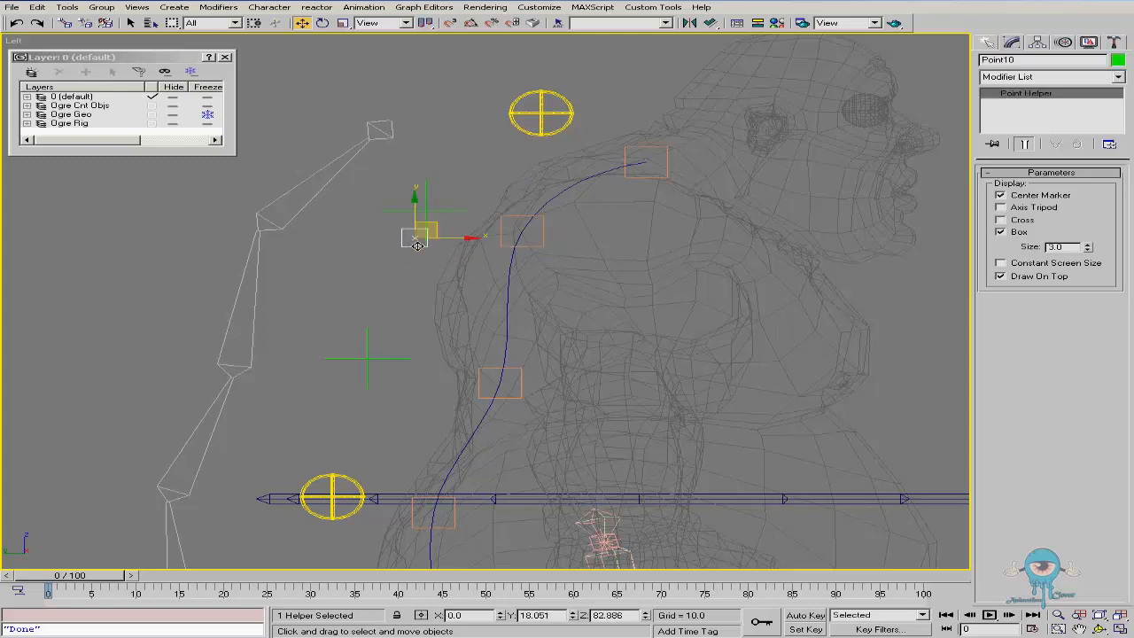
left_click(502, 221)
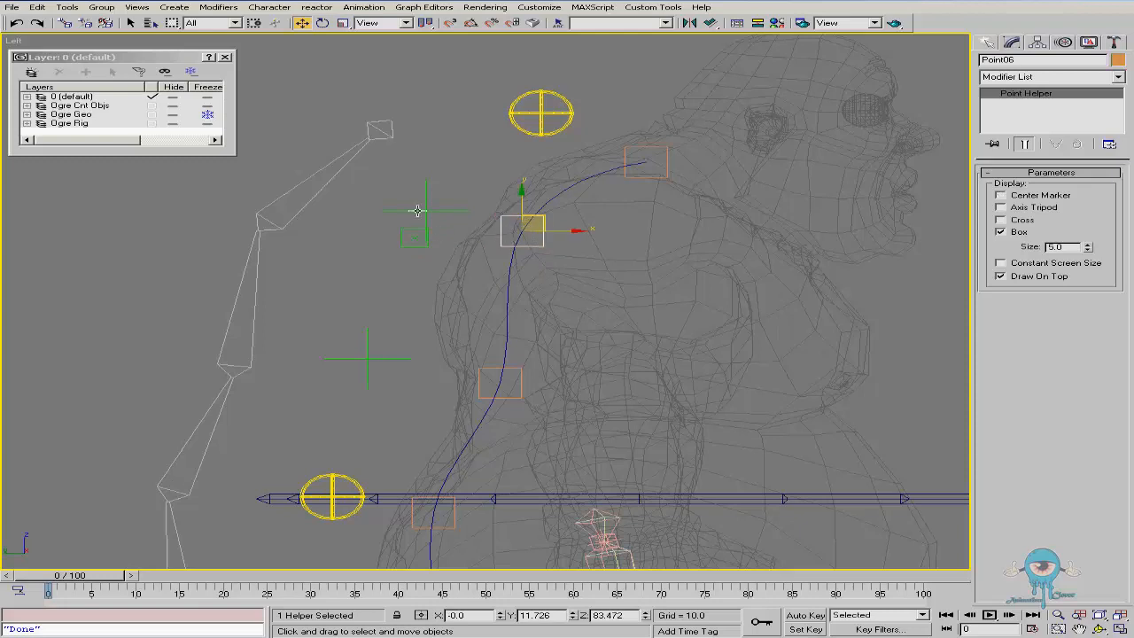
right_click(490, 277)
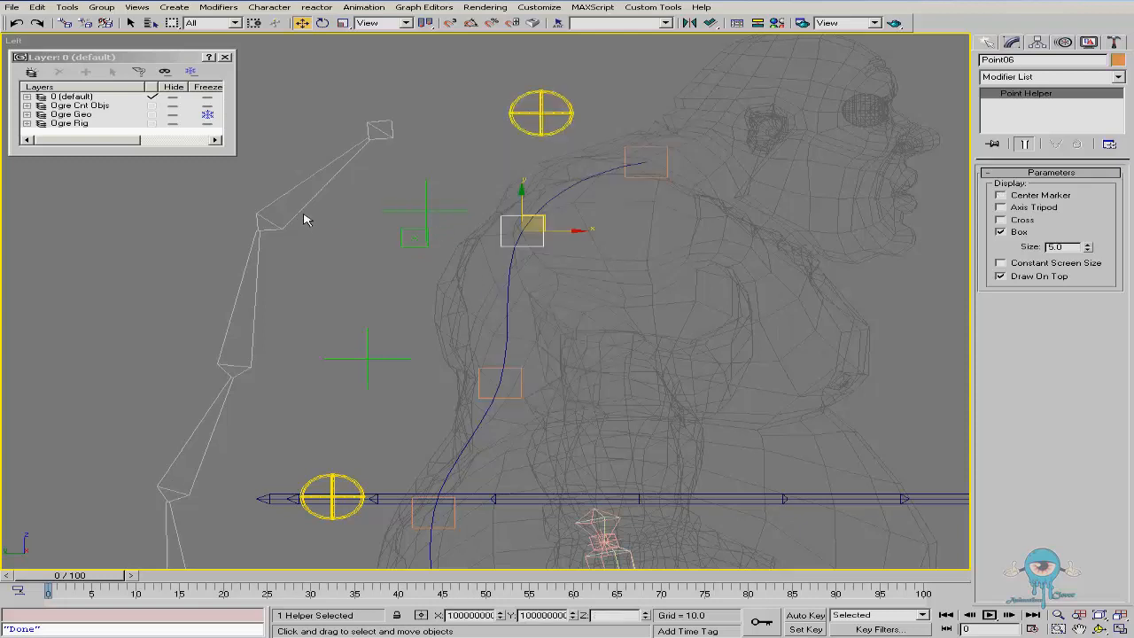
left_click(364, 7)
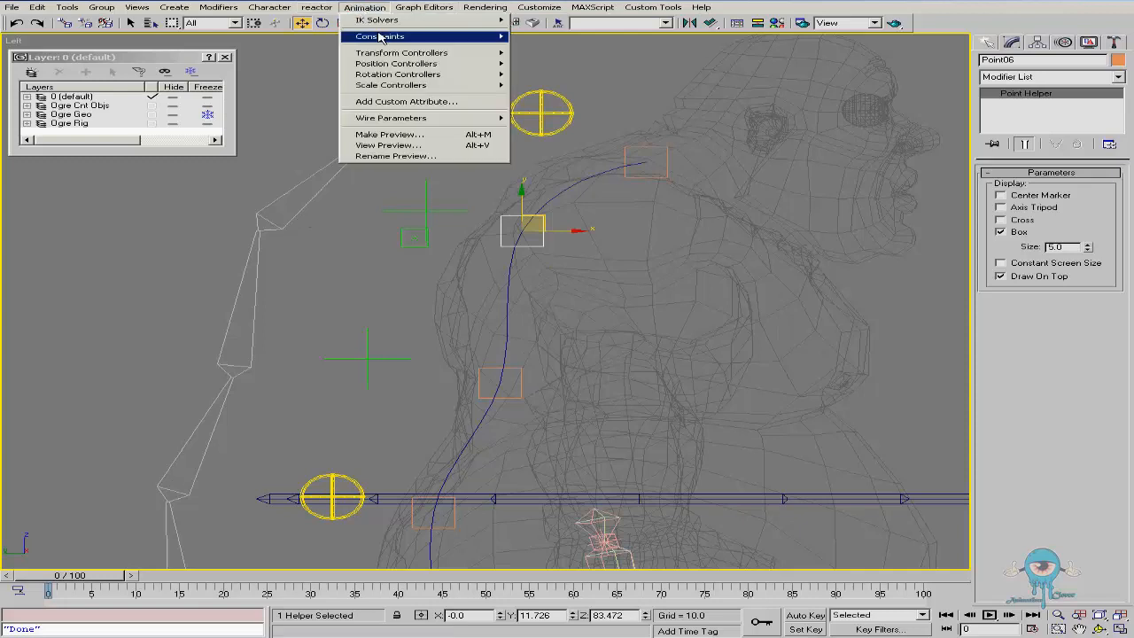
mouse_move(379, 36)
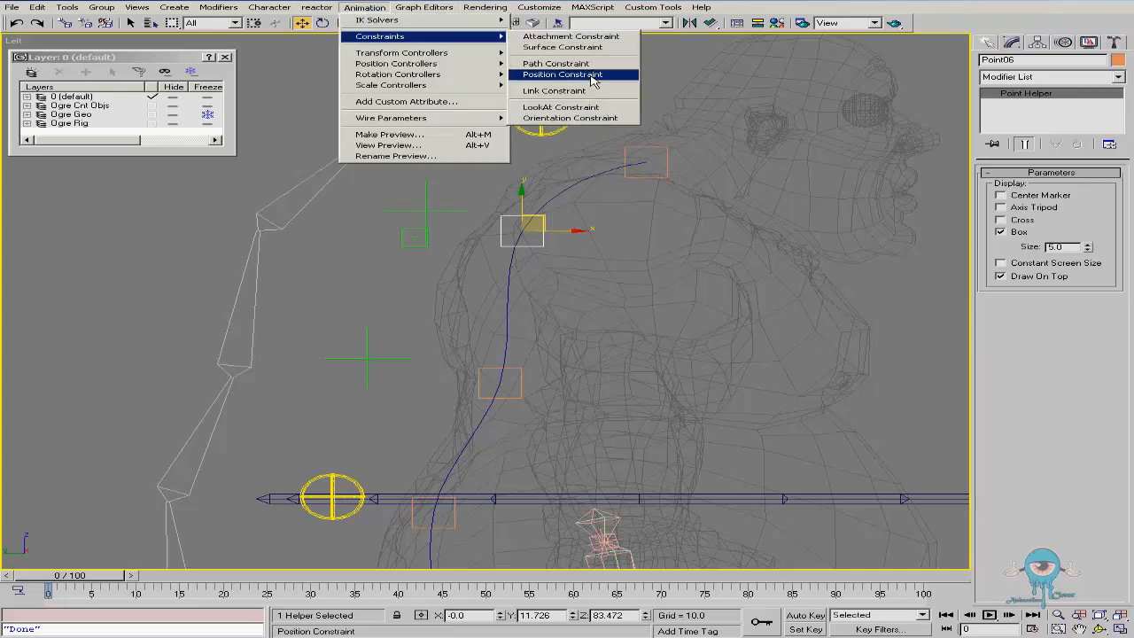
left_click(593, 78)
left_click(426, 209)
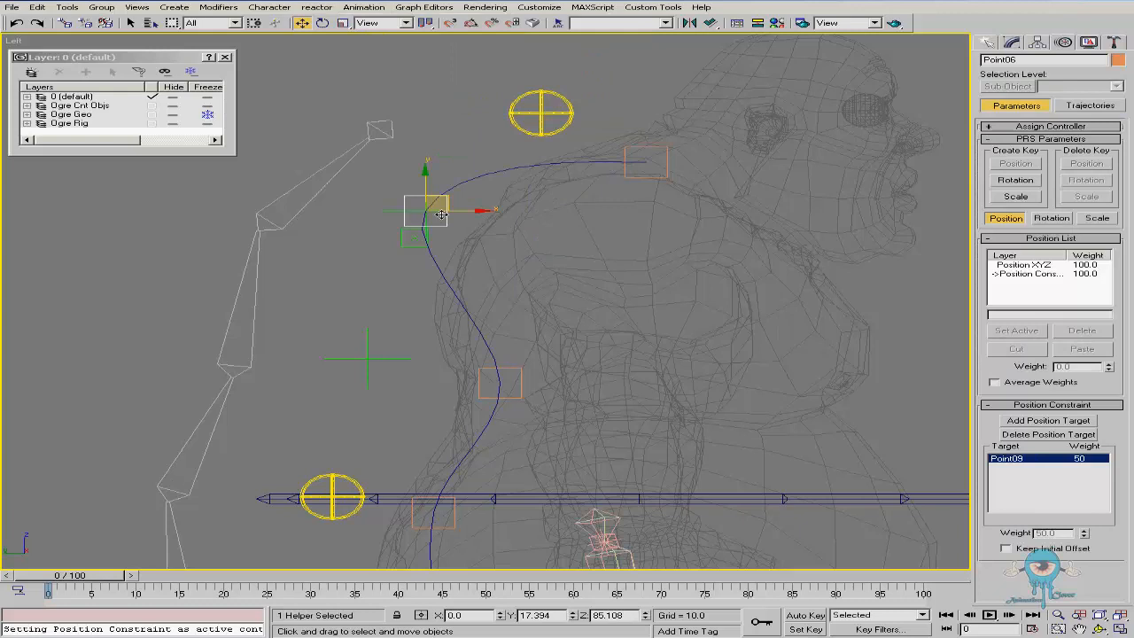
left_click(1036, 549)
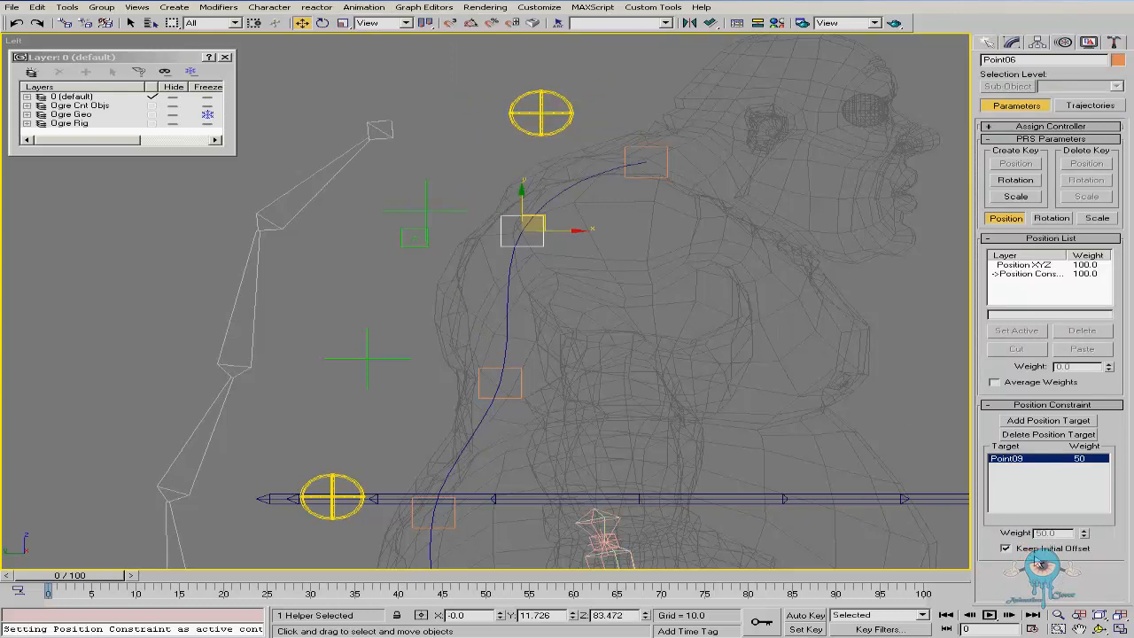
left_click(1022, 274)
left_click(1072, 332)
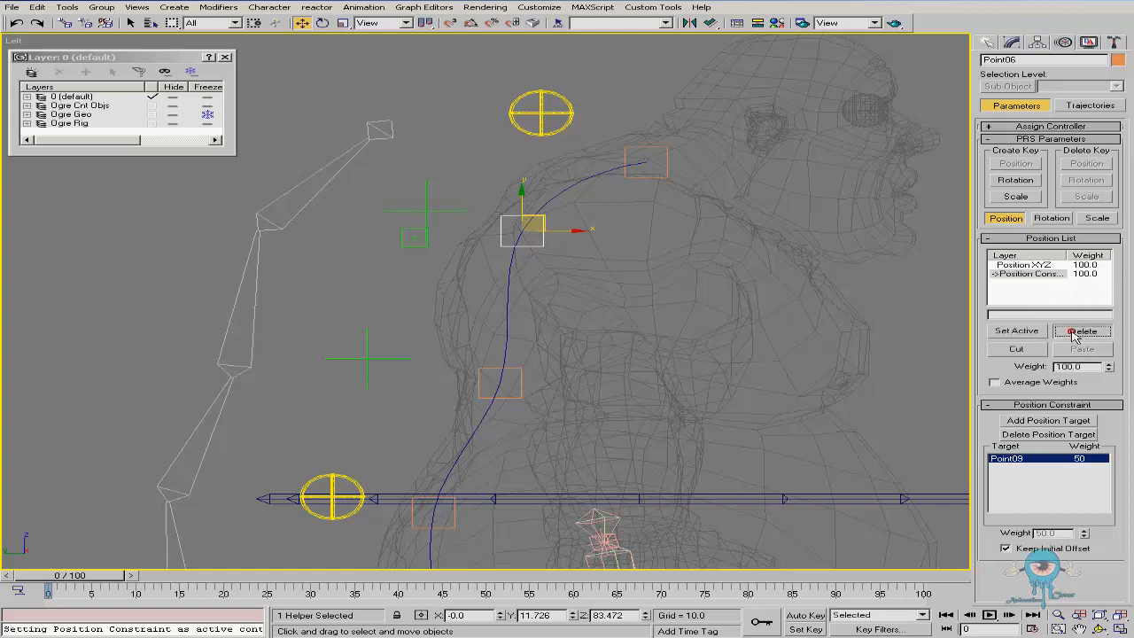
Clone the new point helper and place the copy beside the lower cross helper
left_click(414, 238)
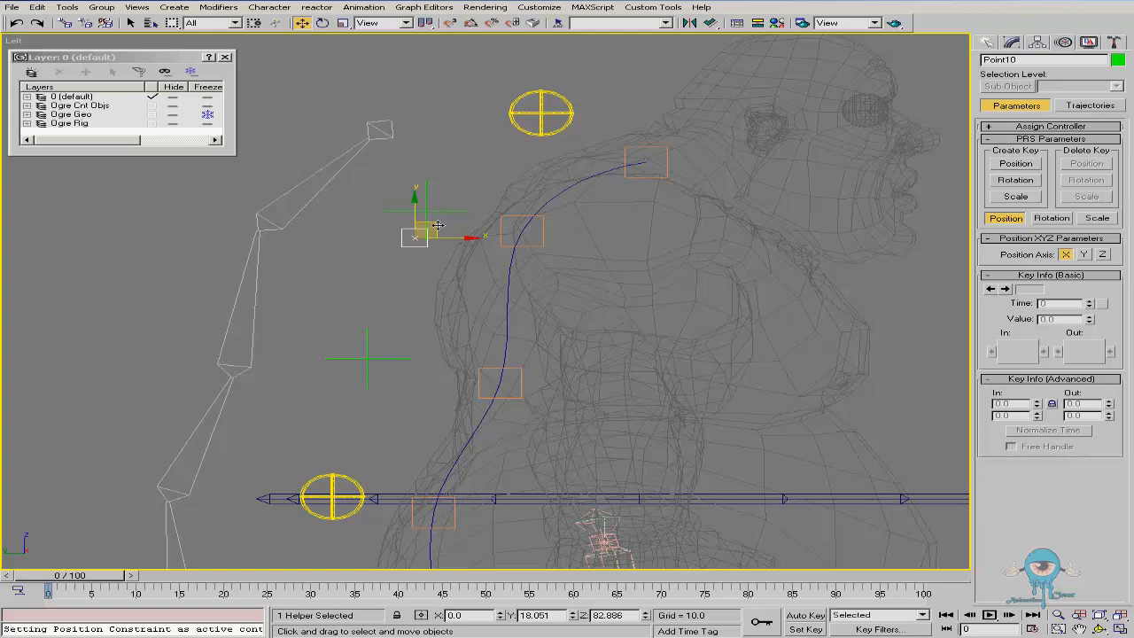
left_click_drag(436, 222, 411, 315, "shift")
left_click(489, 367)
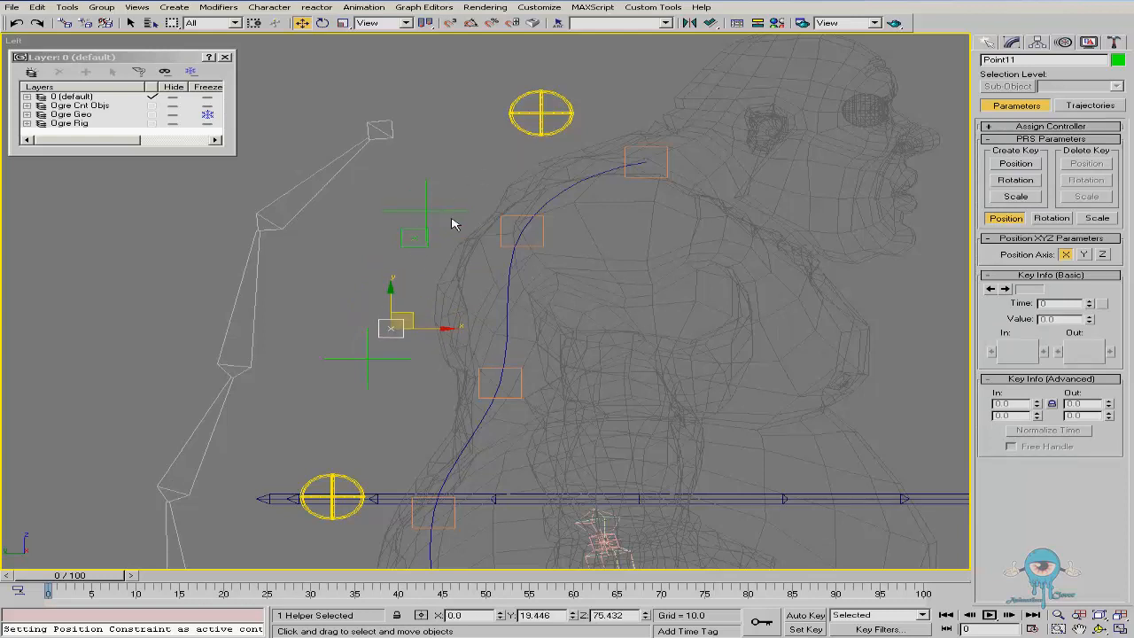
Select the spine knot helpers and circular controls in turn to inspect the rig
left_click(407, 230)
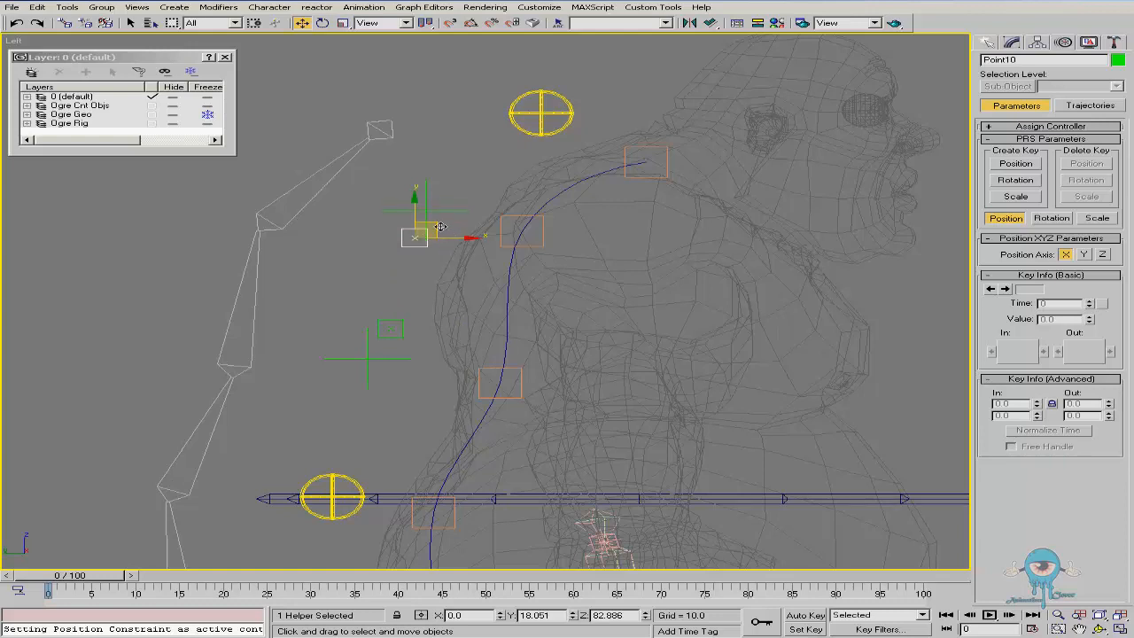
left_click(517, 225)
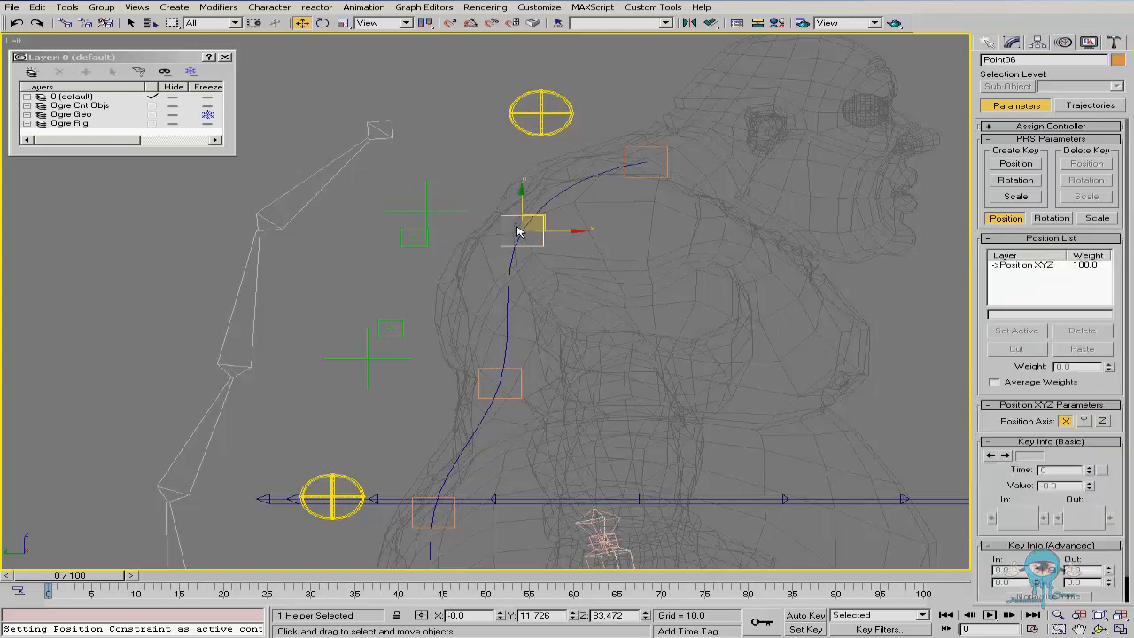
left_click(541, 122)
left_click(350, 487)
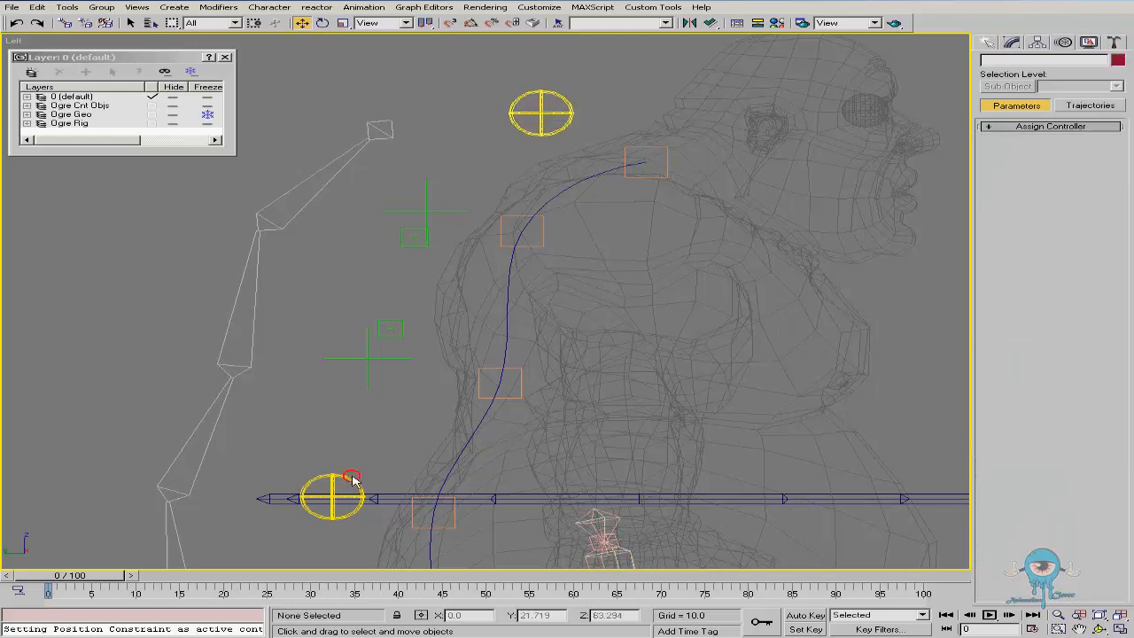
left_click(395, 328)
left_click(491, 375)
left_click(489, 375)
left_click_drag(551, 388, 552, 376)
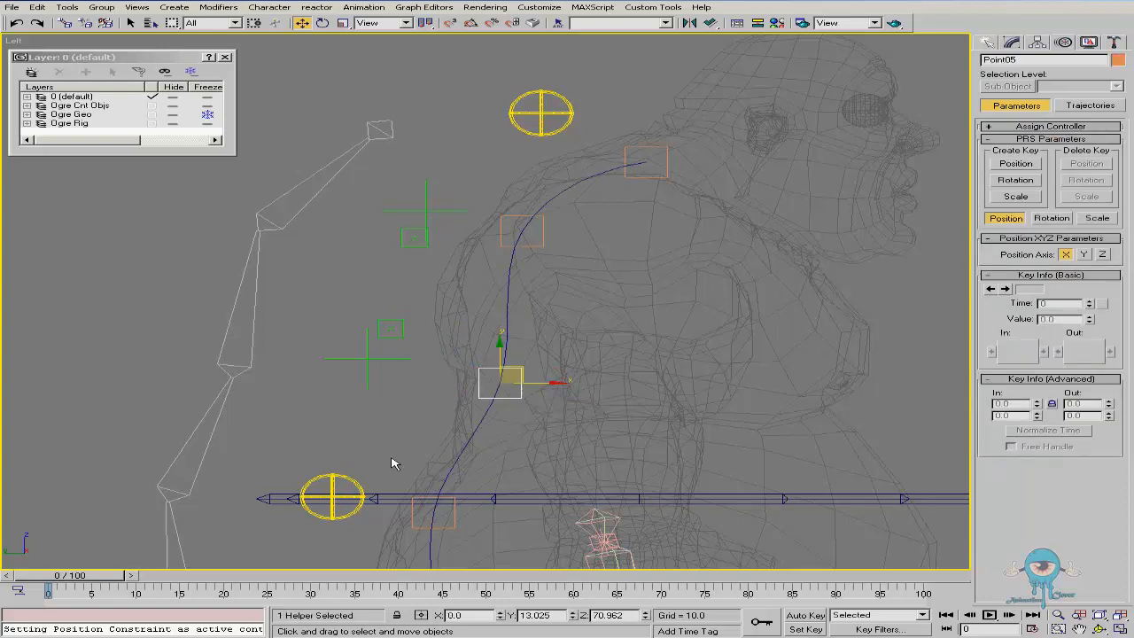
left_click(354, 483)
left_click(542, 116)
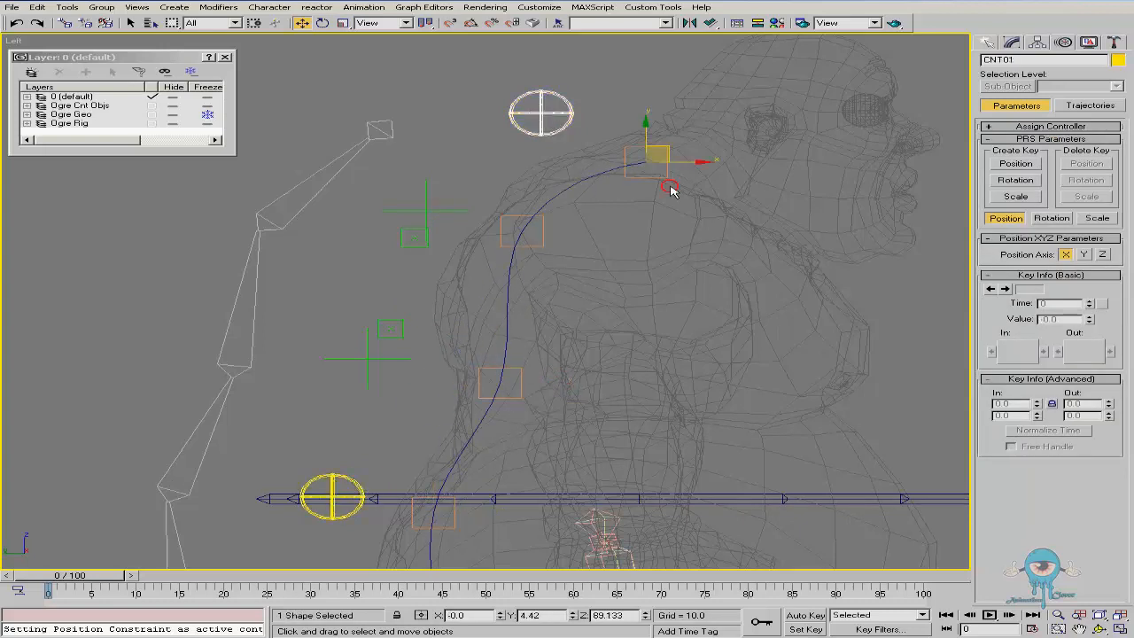
left_click(413, 234)
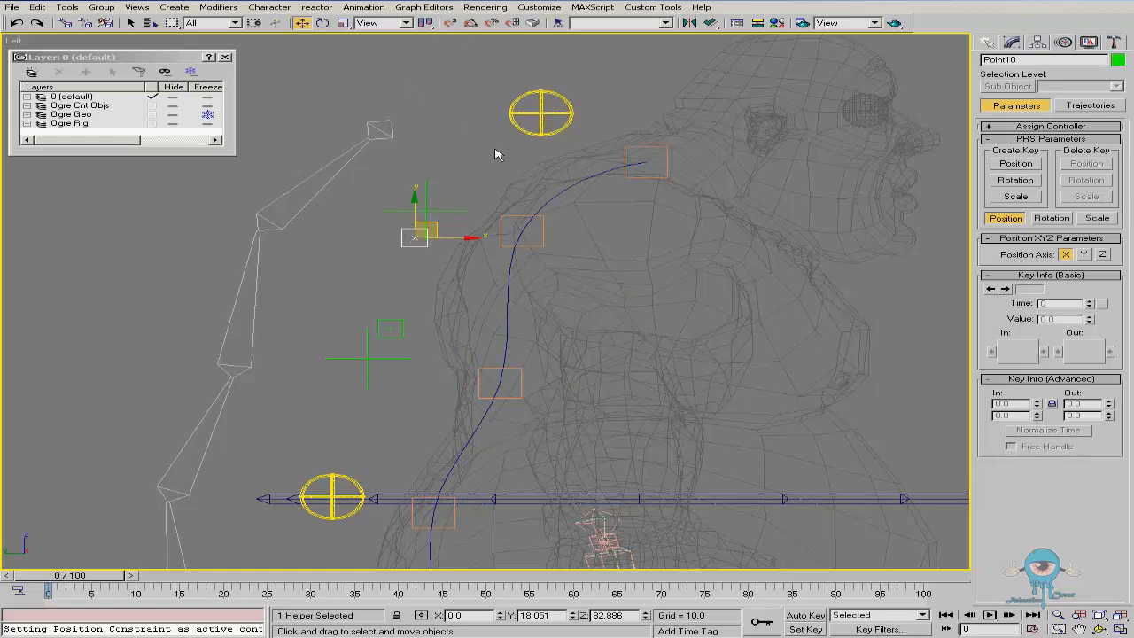
Position-constrain the new point helper to both the upper and lower cross helpers
left_click(364, 7)
mouse_move(378, 38)
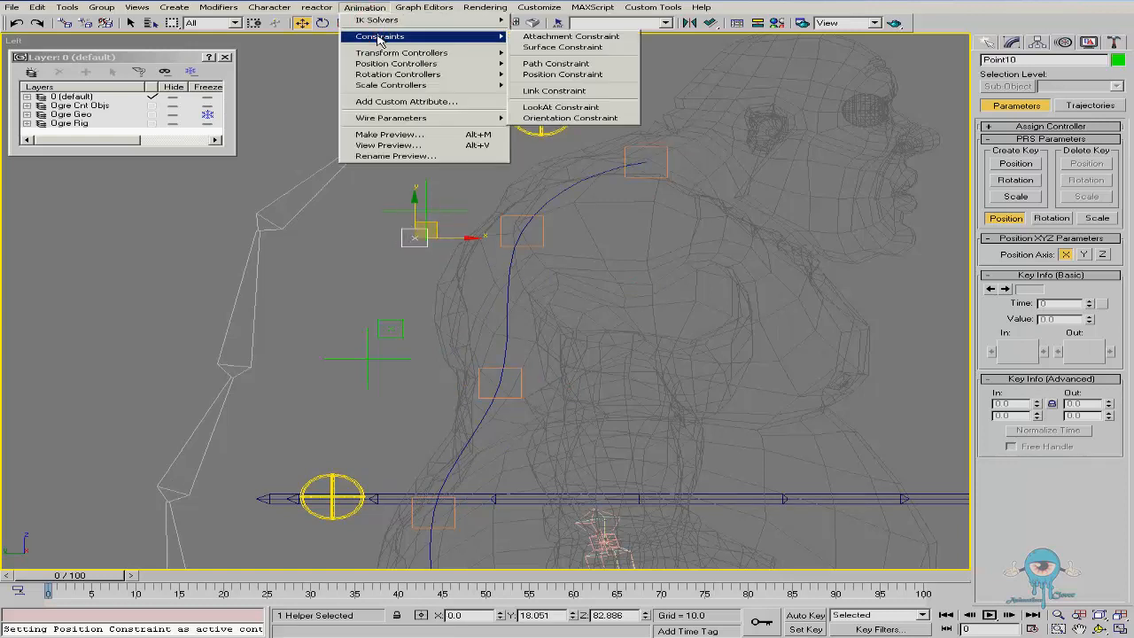
left_click(568, 74)
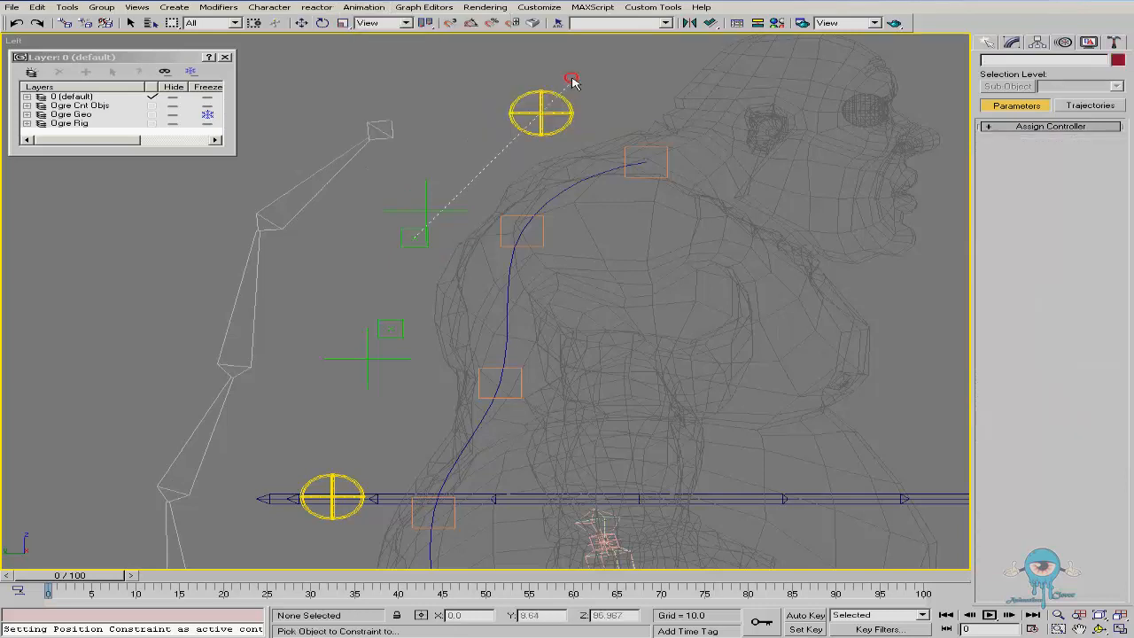
left_click(427, 205)
left_click(364, 8)
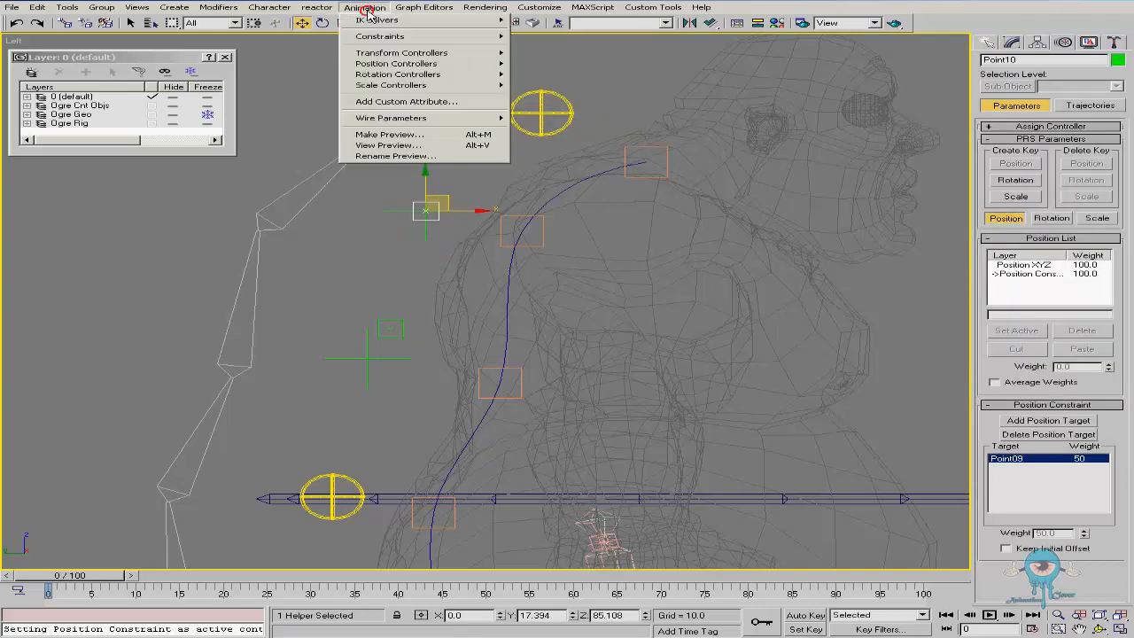
mouse_move(394, 40)
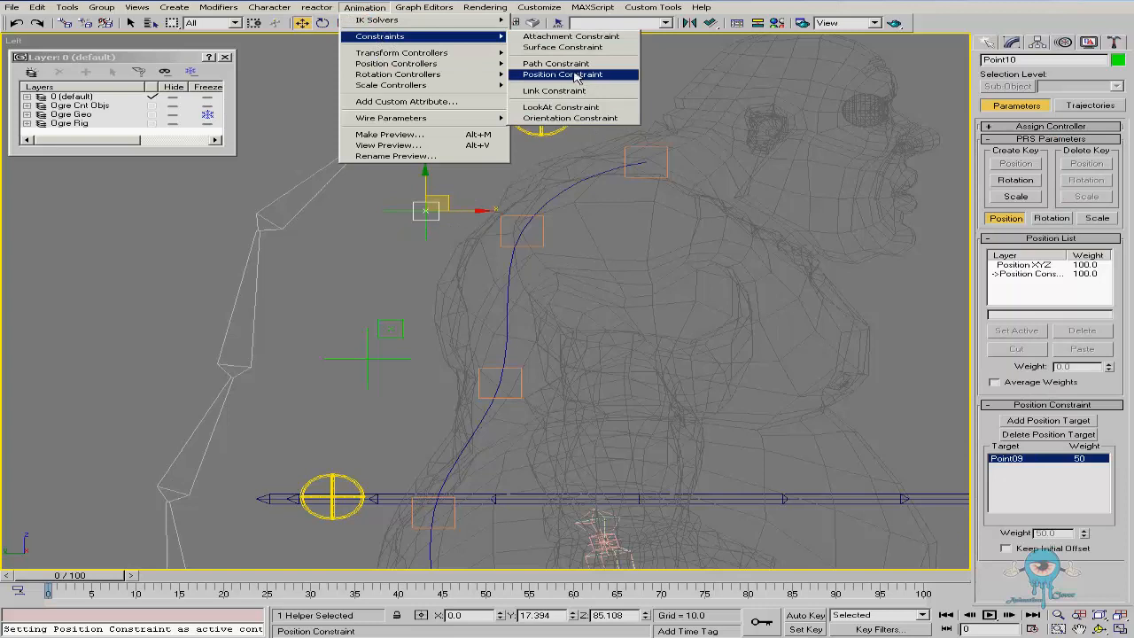
left_click(568, 74)
left_click(363, 356)
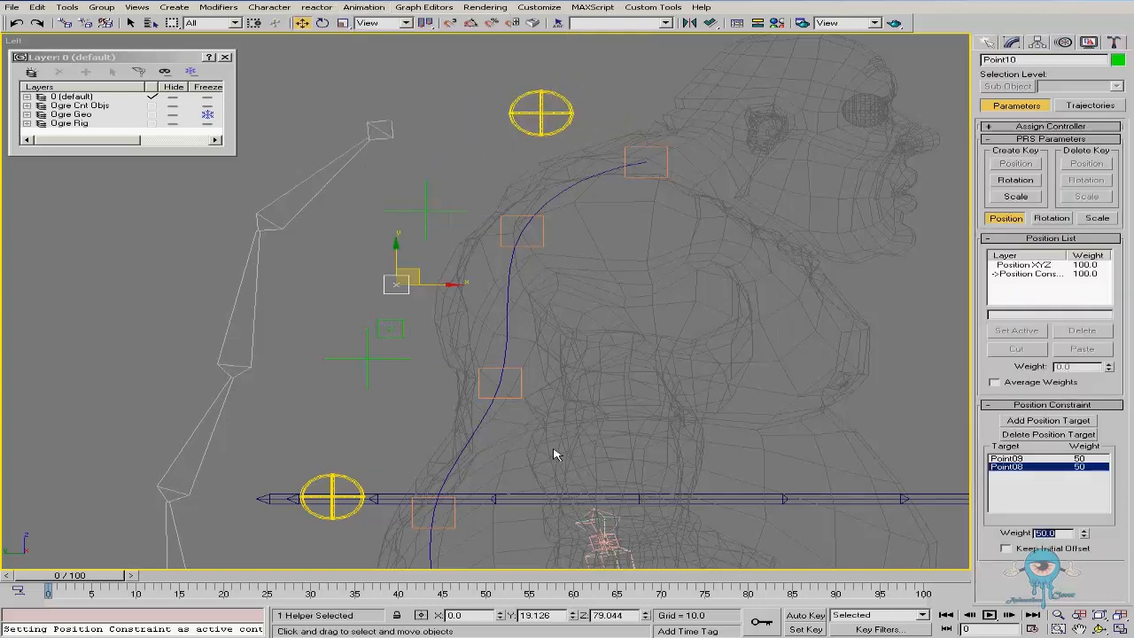
right_click(452, 80)
Test-move the top circular control, cancelling the move
left_click(478, 206)
left_click(540, 115)
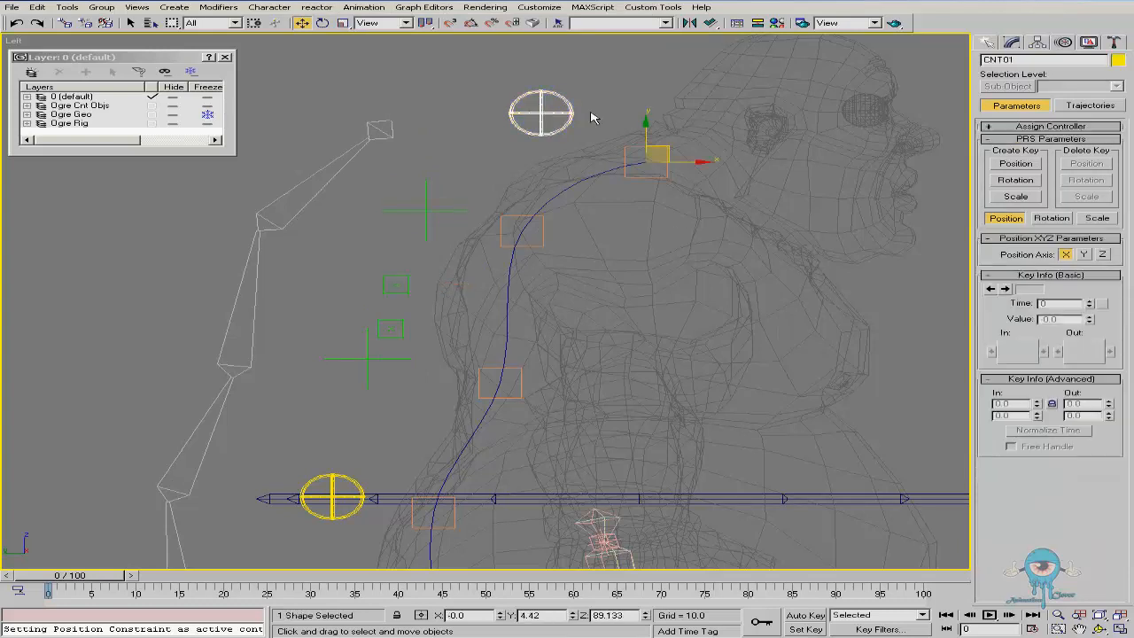
left_click_drag(662, 145, 529, 142)
right_click(529, 142)
Set the new helper's constraint weights to 75 for the upper cross helper and 25 for the lower
left_click(398, 285)
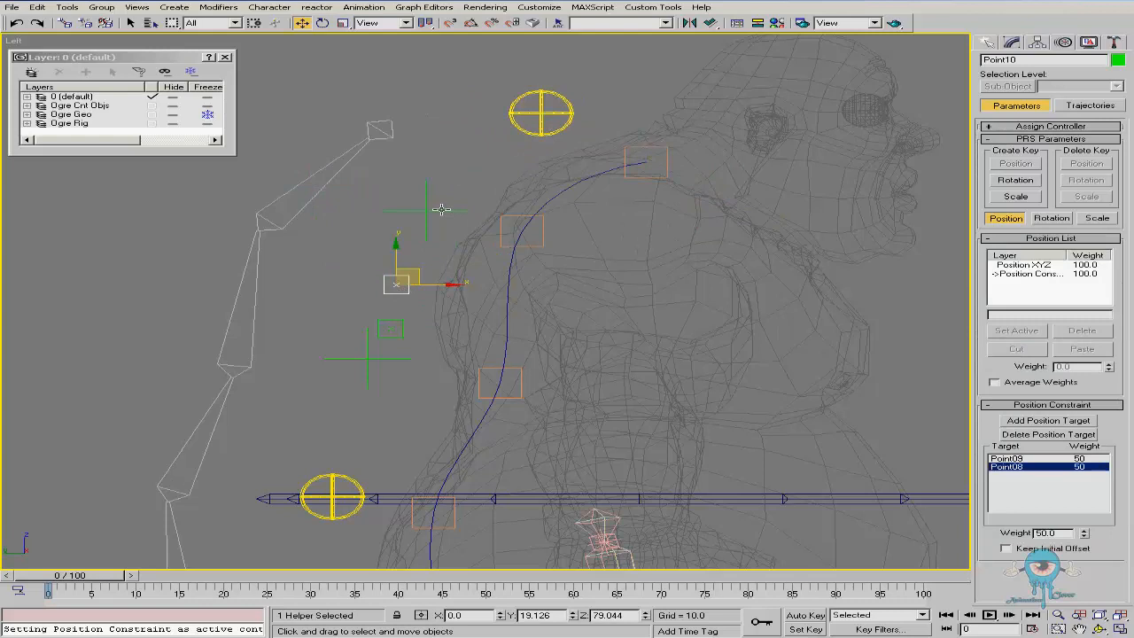
left_click(1026, 458)
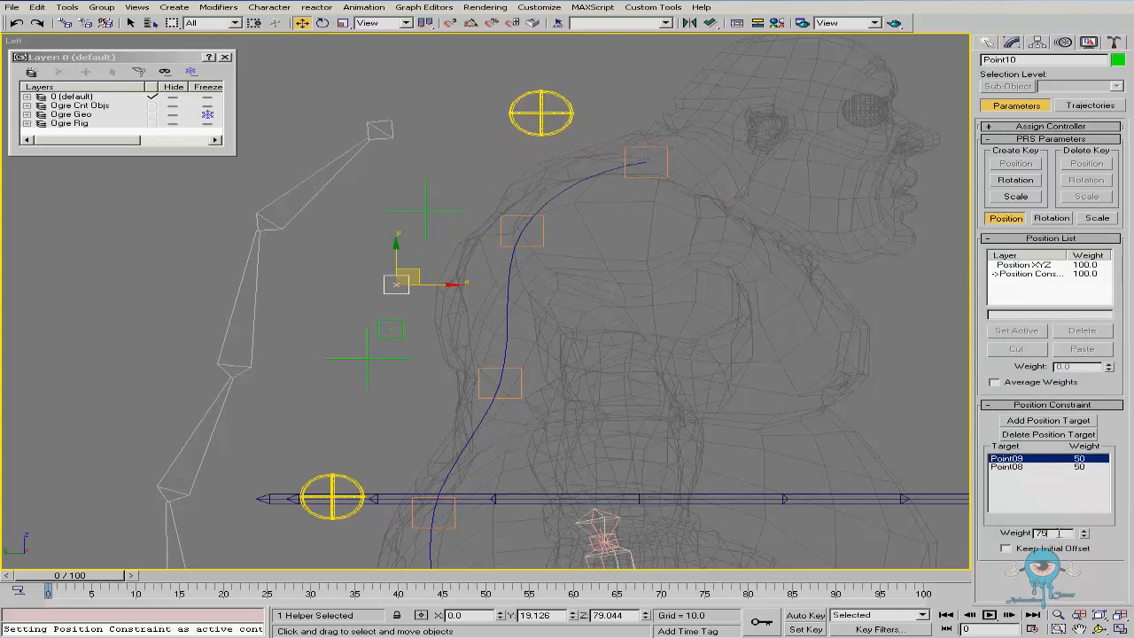
left_click(1007, 469)
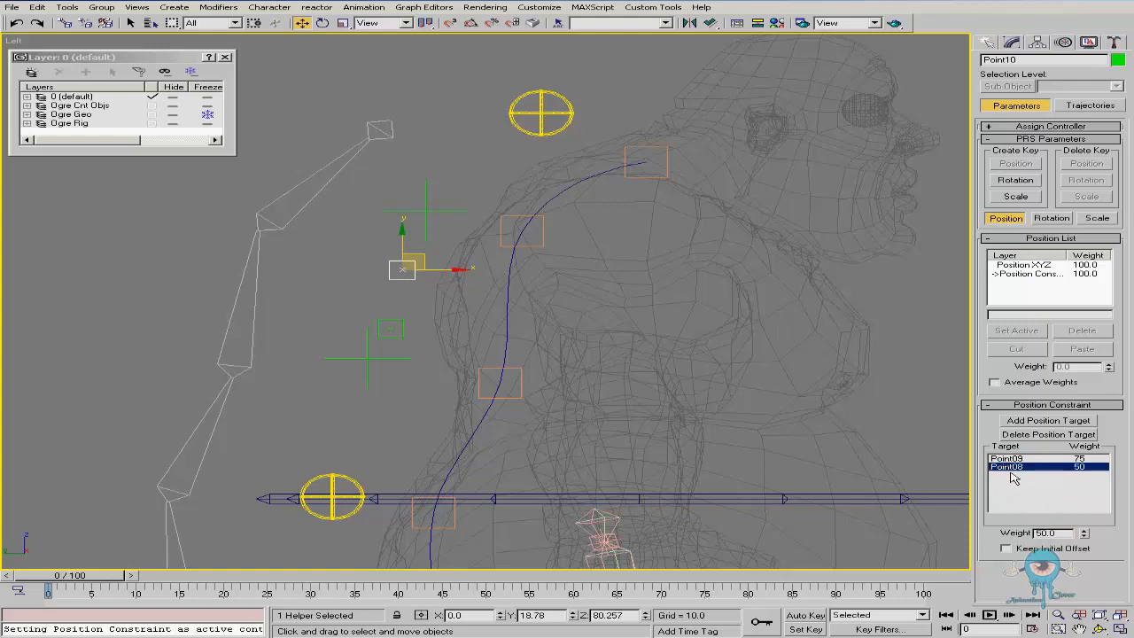
key("bracketleft")
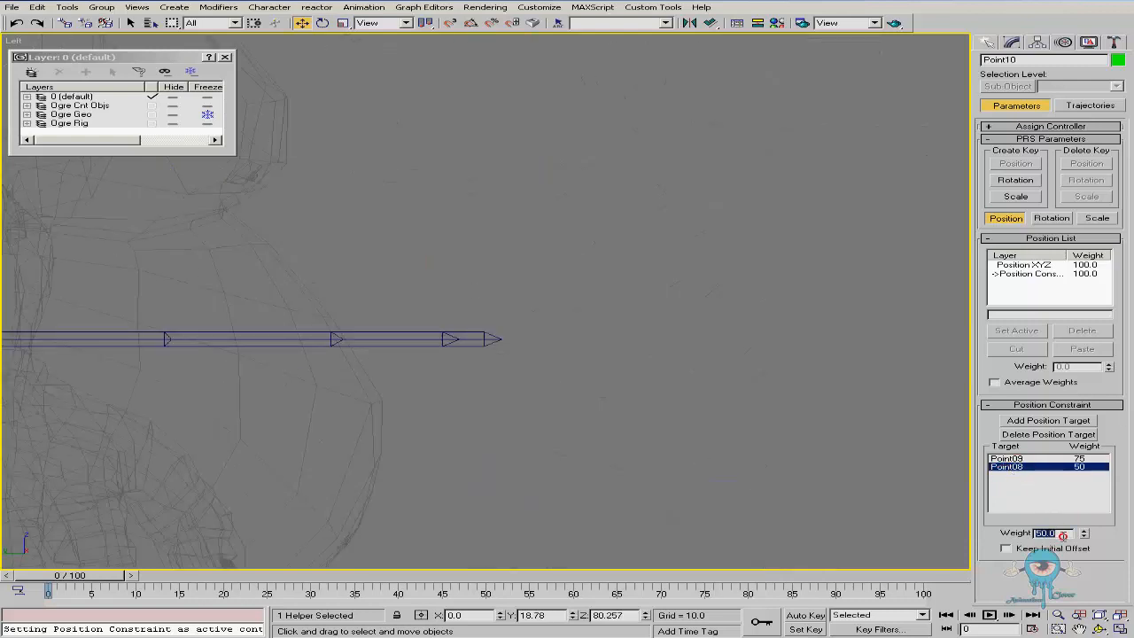
key("Return")
Test-move the top and bottom circular controls, undoing each move
scroll(724, 461, "down", 5)
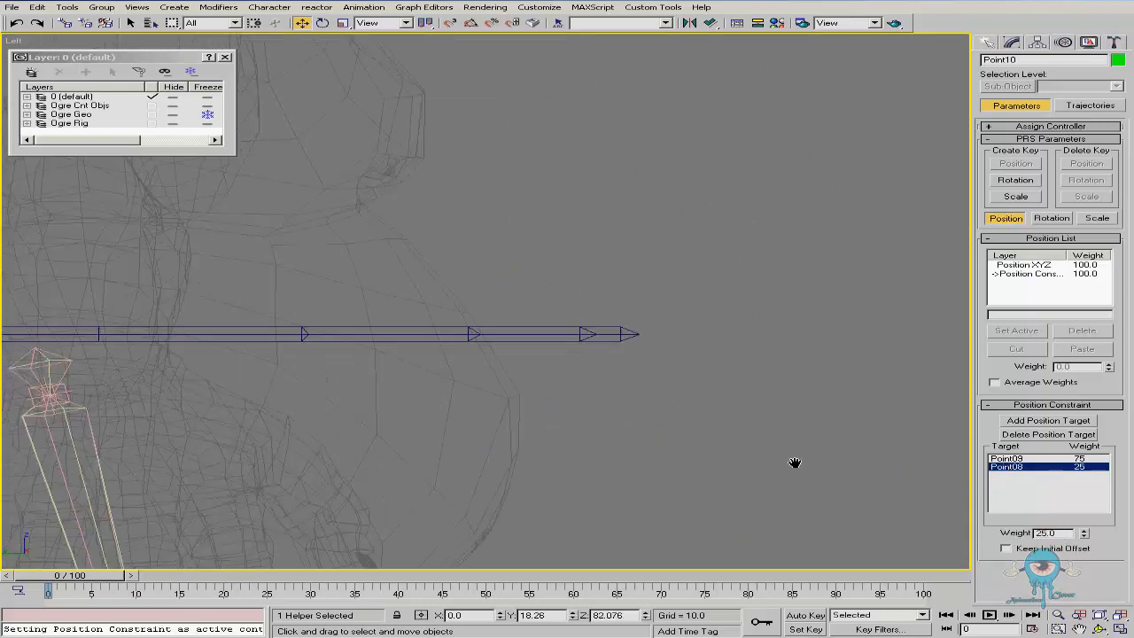
scroll(516, 340, "up", 1)
middle_click_drag(361, 251, 395, 201, "ctrl+alt")
key("w")
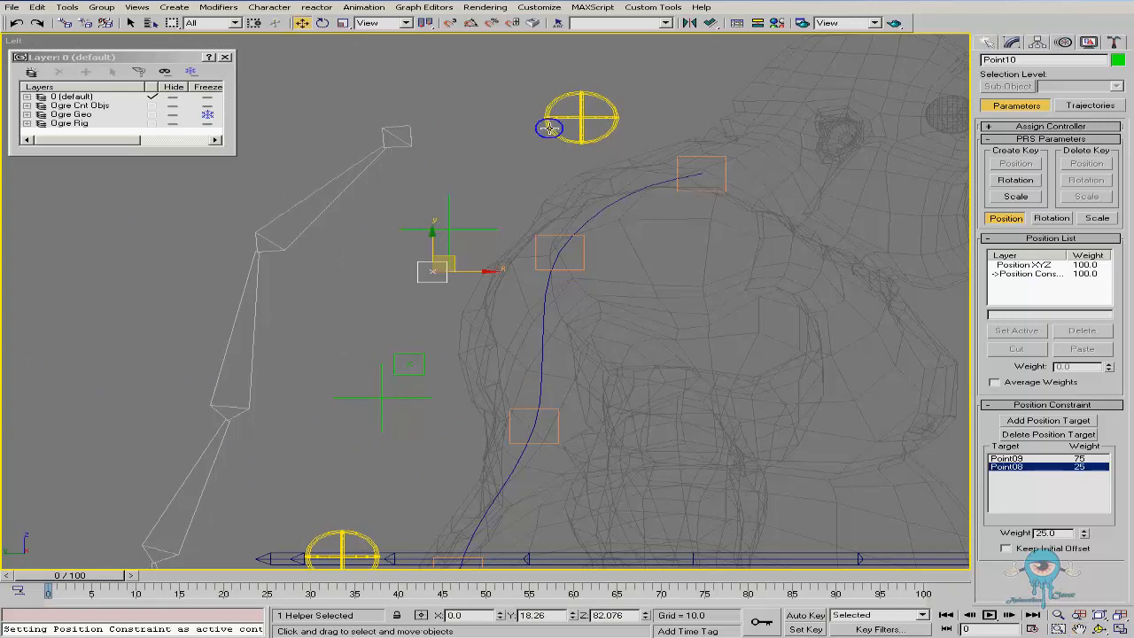
left_click(583, 124)
left_click_drag(716, 156, 565, 116)
key("ctrl+z")
middle_click_drag(370, 506, 373, 467)
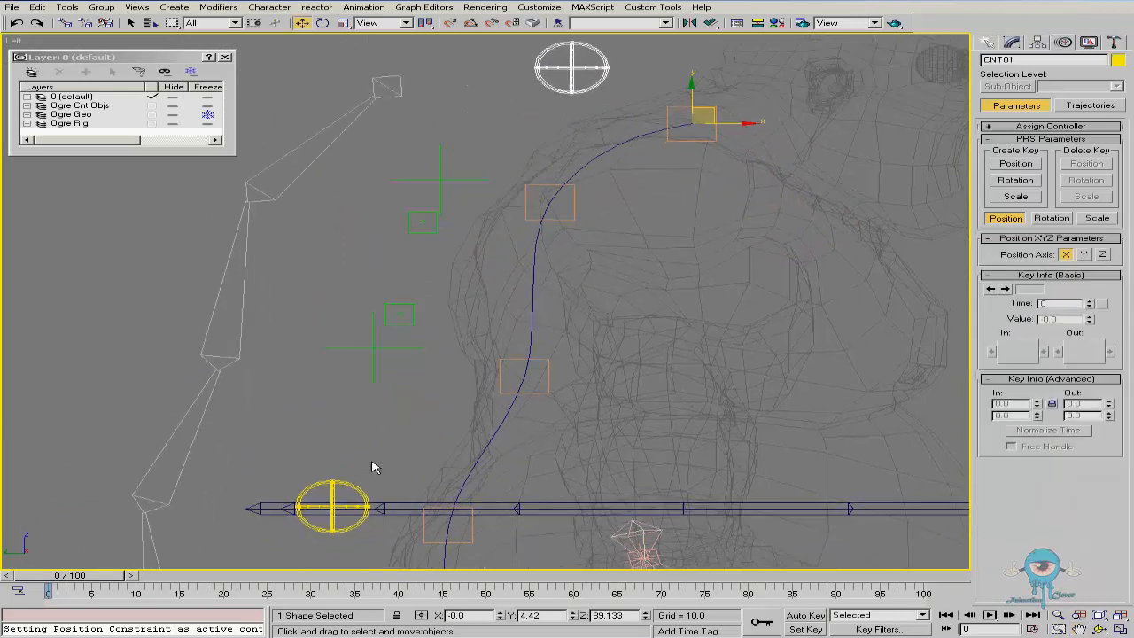
left_click_drag(348, 482, 296, 470)
key("ctrl+z")
Position-constrain the copied point helper to both the lower and upper cross helpers
left_click(414, 305)
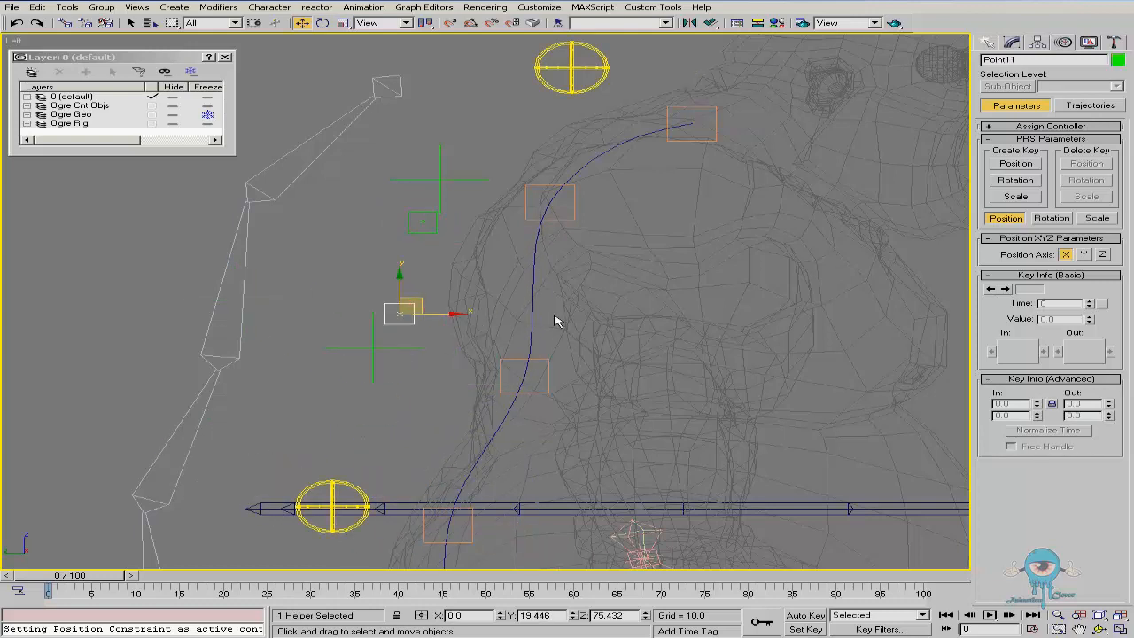
right_click(457, 335)
mouse_move(574, 216)
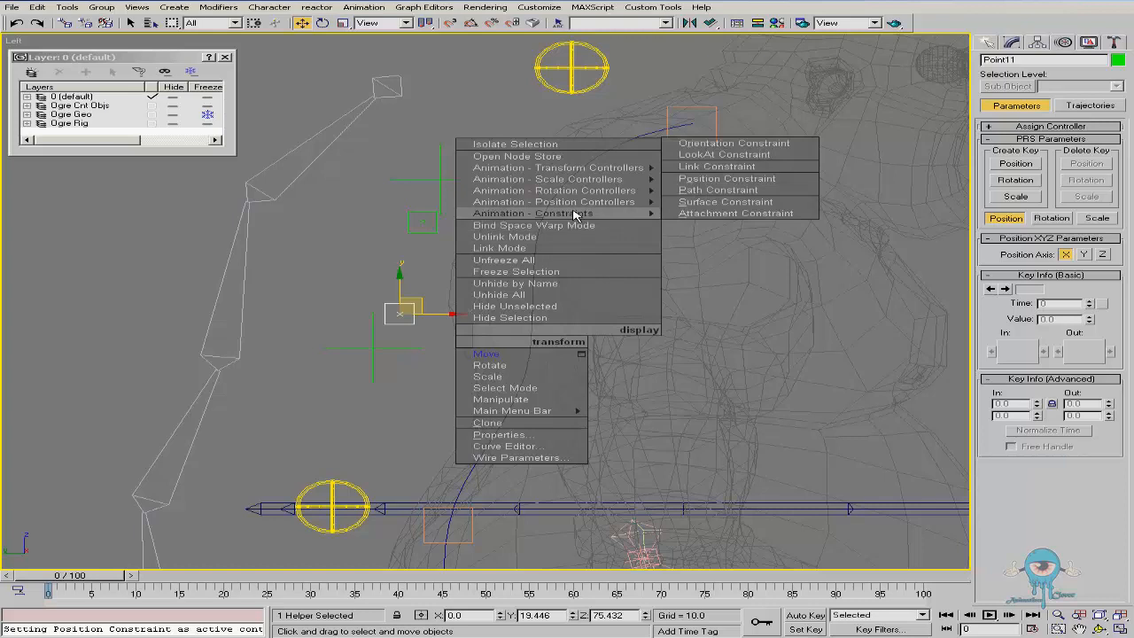
left_click(739, 179)
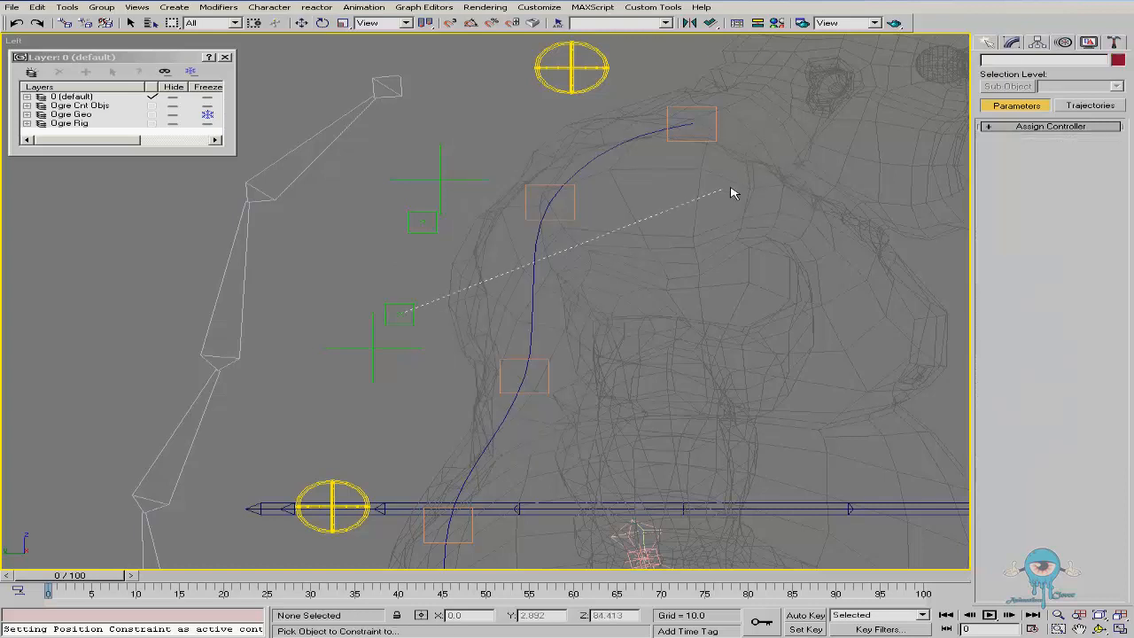
left_click(372, 348)
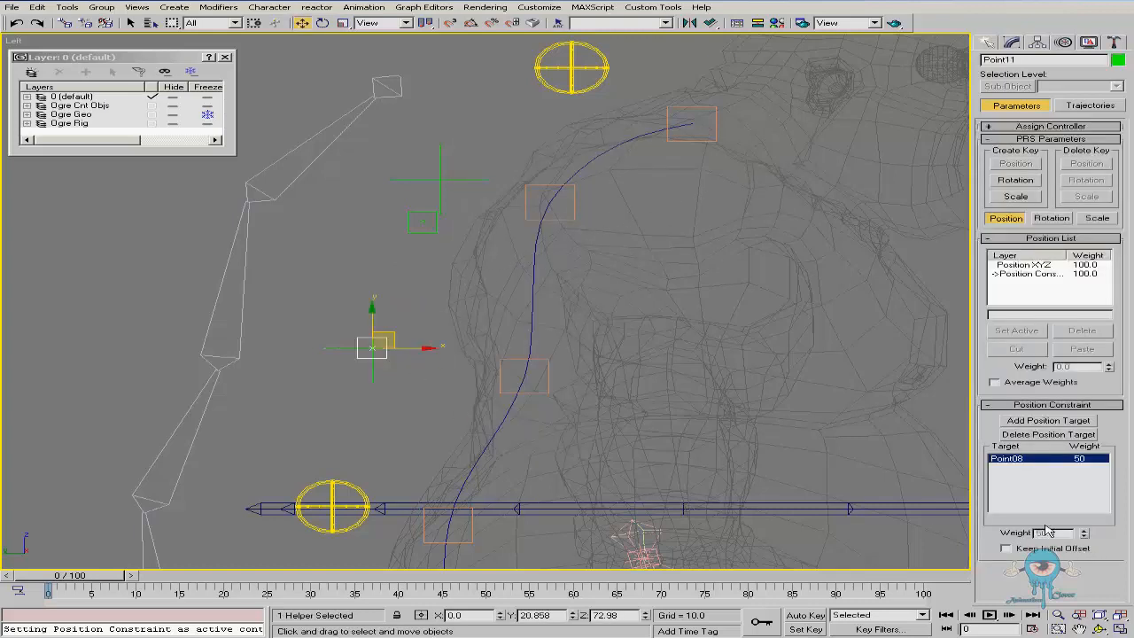
right_click(322, 349)
left_click(396, 348)
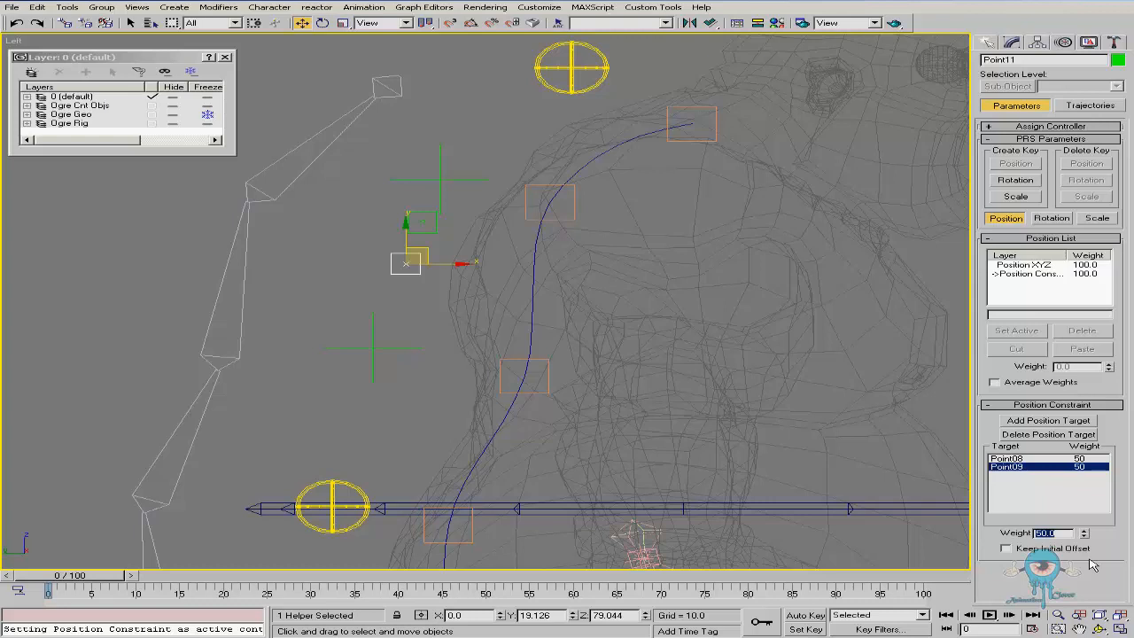
Set the second position target's constraint weight to 25 and select the first target in the list
type("25")
key("Return")
left_click(1035, 459)
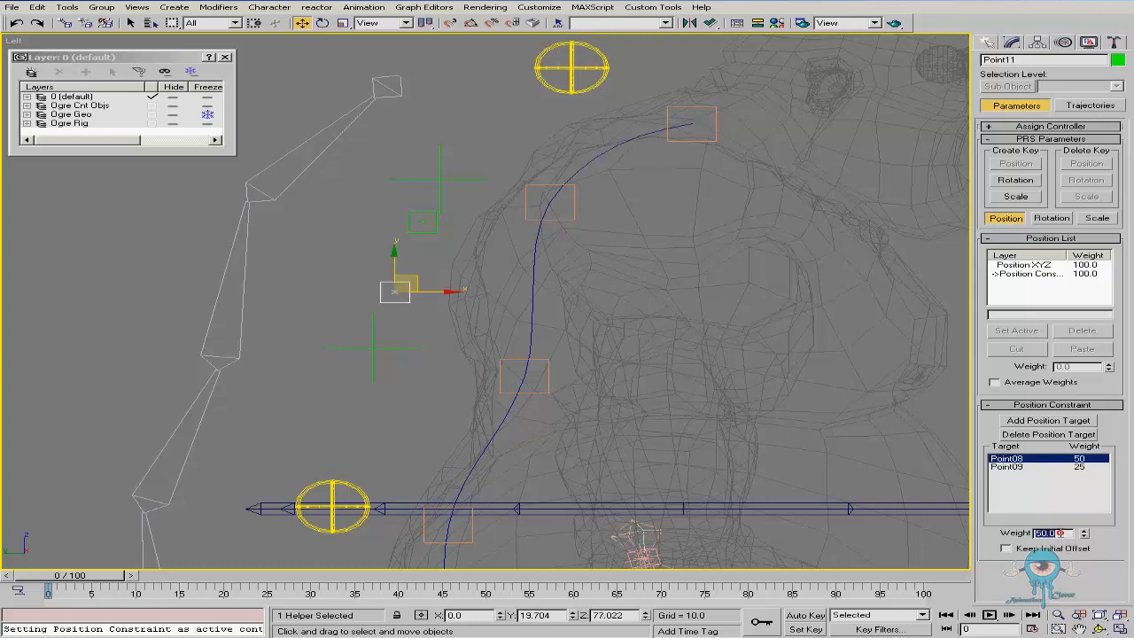
Test-move the bottom circular control, cancelling the move
middle_click_drag(442, 409, 439, 364)
right_click(381, 369)
left_click(391, 382)
left_click(362, 449)
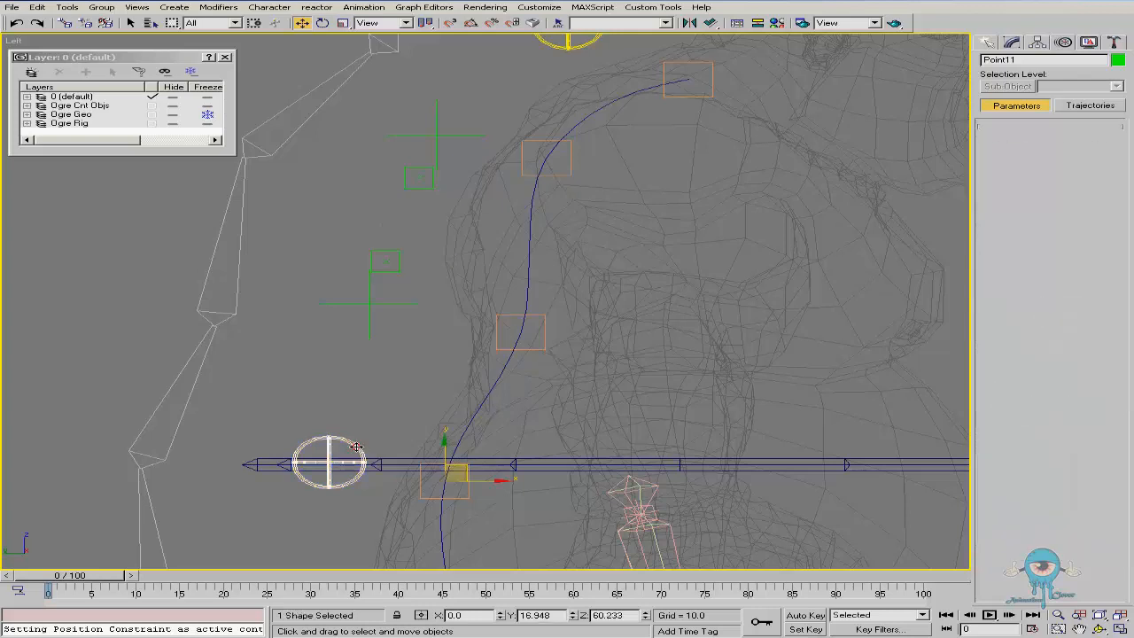
left_click_drag(467, 463, 428, 513)
right_click(441, 445)
right_click(428, 513)
middle_click_drag(479, 363, 545, 406)
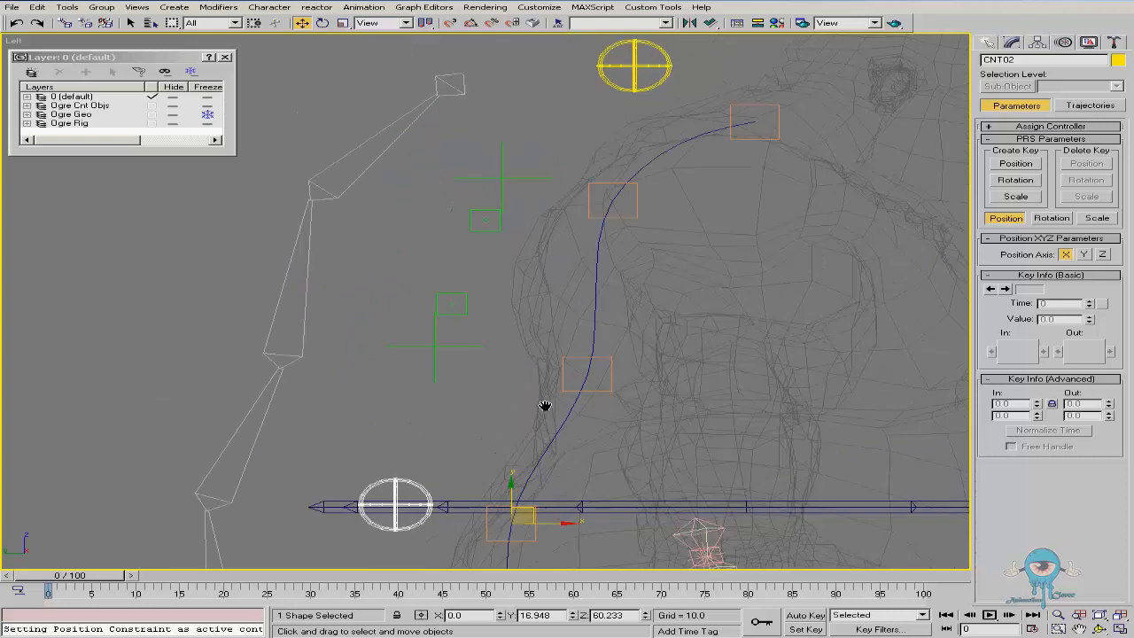
Link the two middle spline knot helpers to the lower and upper constrained cross helpers respectively
scroll(514, 381, "down", 3)
left_click(533, 378)
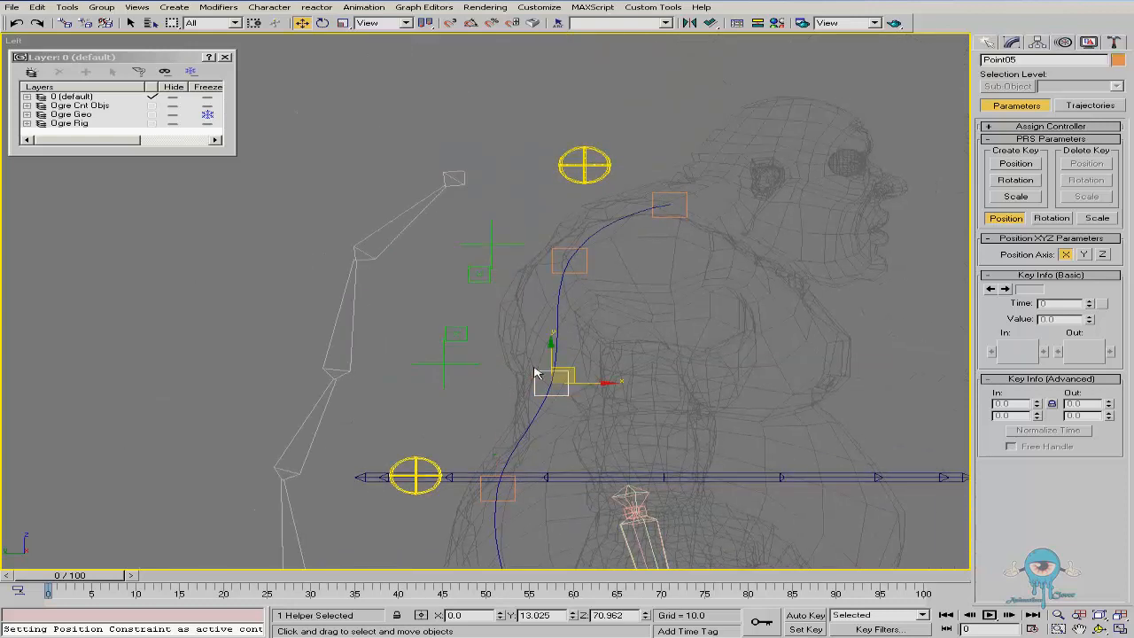
left_click(64, 22)
left_click_drag(536, 374, 467, 335)
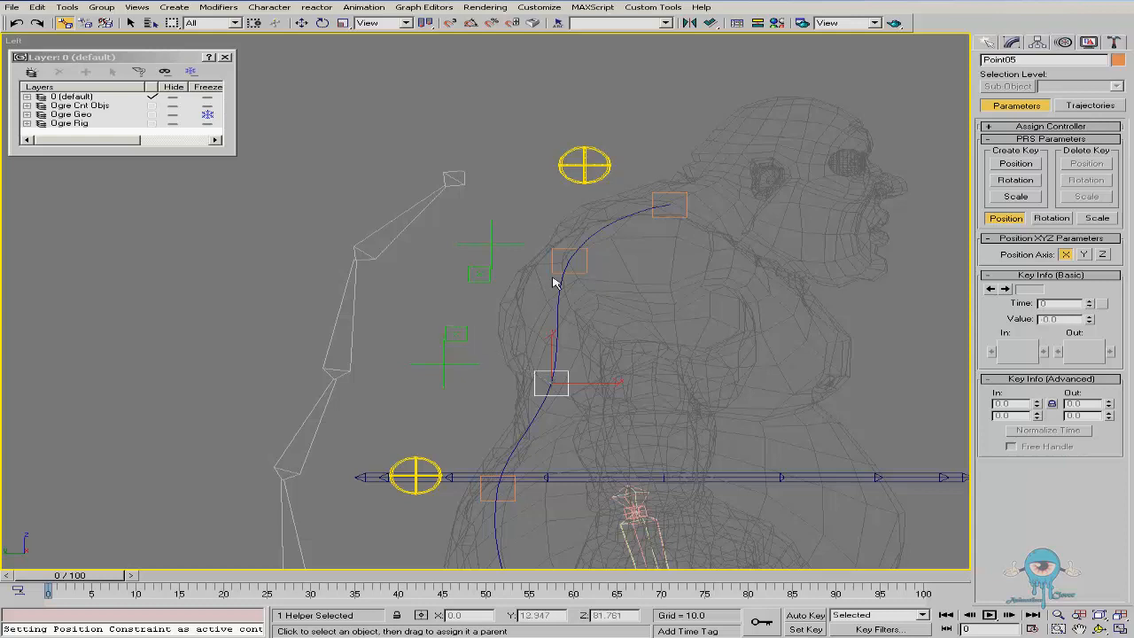
left_click(552, 267)
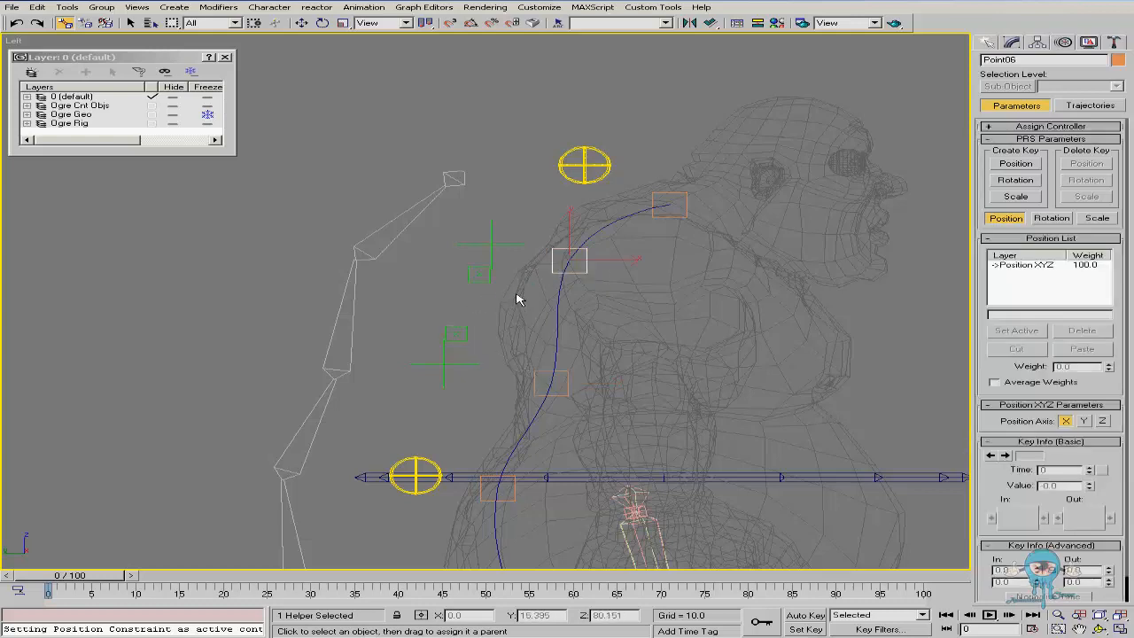
middle_click_drag(516, 296, 502, 263)
Test-rotate and move the bottom circular control, cancelling each change
left_click(545, 140)
right_click(499, 188)
left_click(511, 204)
left_click_drag(688, 162, 677, 199)
right_click(559, 187)
left_click(593, 216)
right_click(678, 199)
left_click(394, 427)
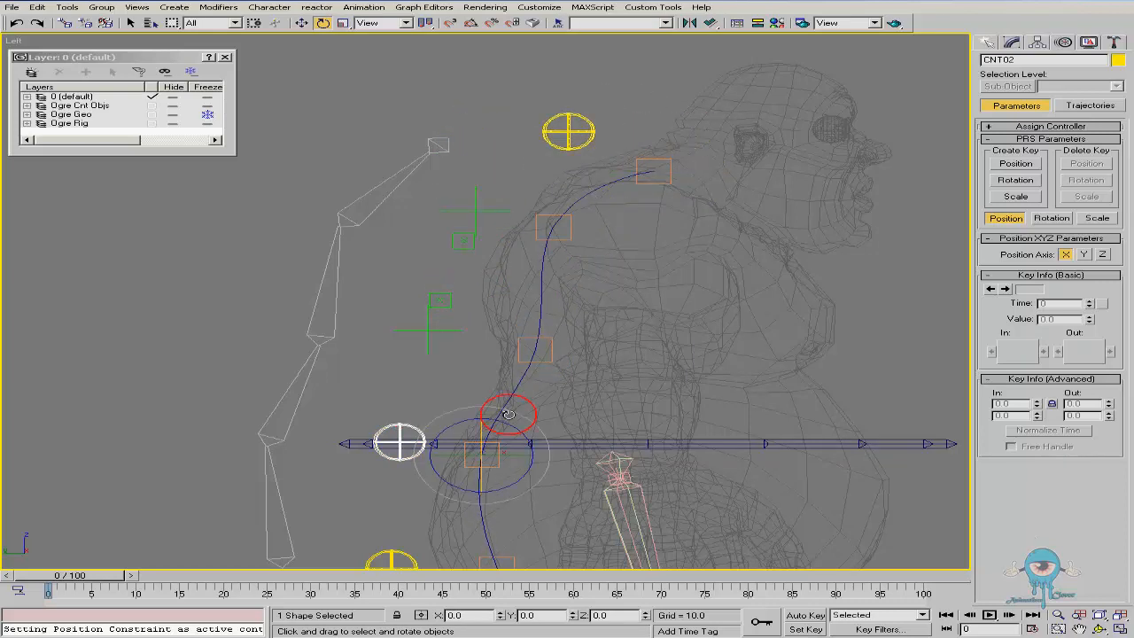
middle_click_drag(501, 421, 460, 352)
left_click_drag(480, 364, 471, 317)
right_click(471, 317)
middle_click_drag(651, 340, 546, 337, "alt")
left_click_drag(432, 359, 430, 312)
right_click(430, 312)
middle_click_drag(433, 318, 475, 230, "alt")
Test-move the top circular control, cancelling the move
left_click(514, 150)
right_click(496, 185)
left_click(519, 216)
left_click_drag(593, 165, 517, 157)
right_click(518, 157)
middle_click_drag(541, 309, 534, 268)
key("ctrl+p")
scroll(483, 219, "up", 2)
middle_click_drag(486, 215, 539, 242)
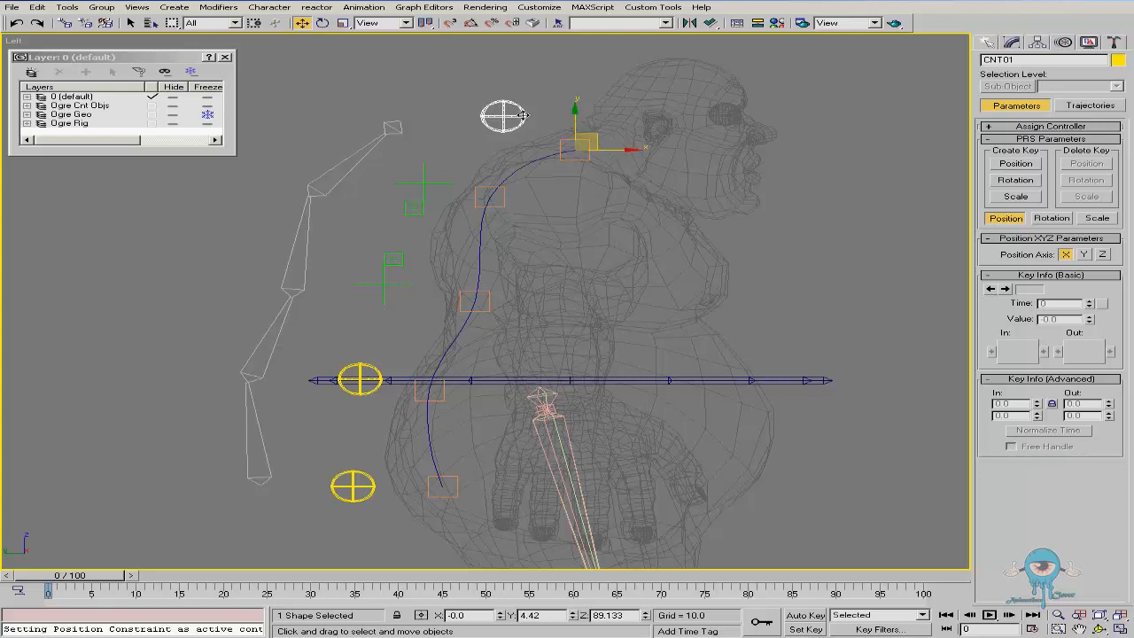
Test-move and rotate the top circular control, cancelling each change
left_click_drag(522, 115, 622, 154)
right_click(620, 156)
left_click_drag(503, 117, 512, 152)
right_click(512, 152)
right_click(523, 189)
left_click(559, 222)
left_click_drag(594, 117, 610, 142)
right_click(609, 142)
middle_click_drag(547, 231, 537, 231)
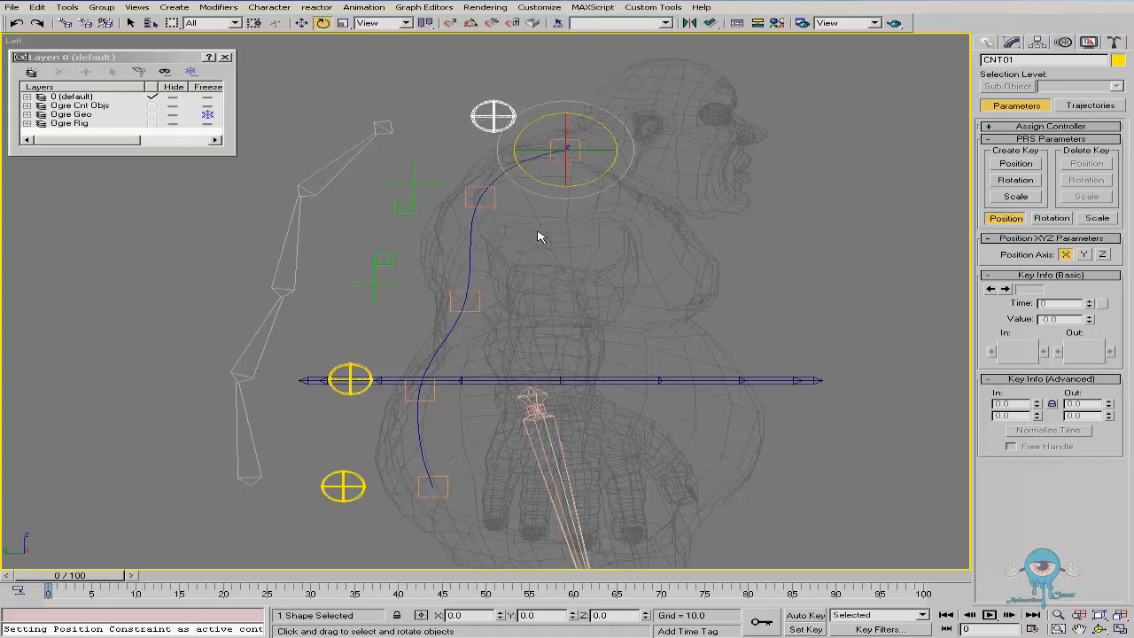